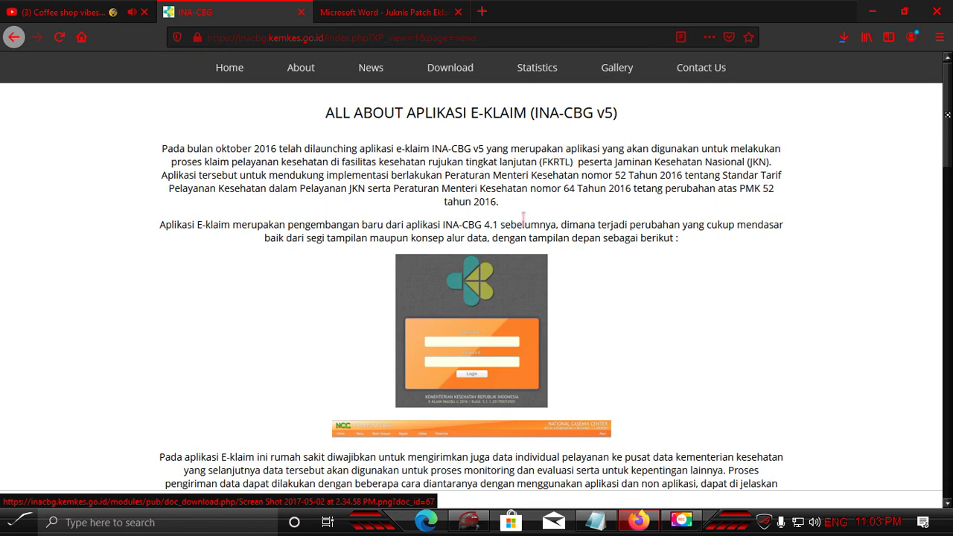
Open the site's About page and read through the INA-CBG technical team structure from the chair down to the secretariat
{"action": "left_click", "coordinate": [302, 73]}
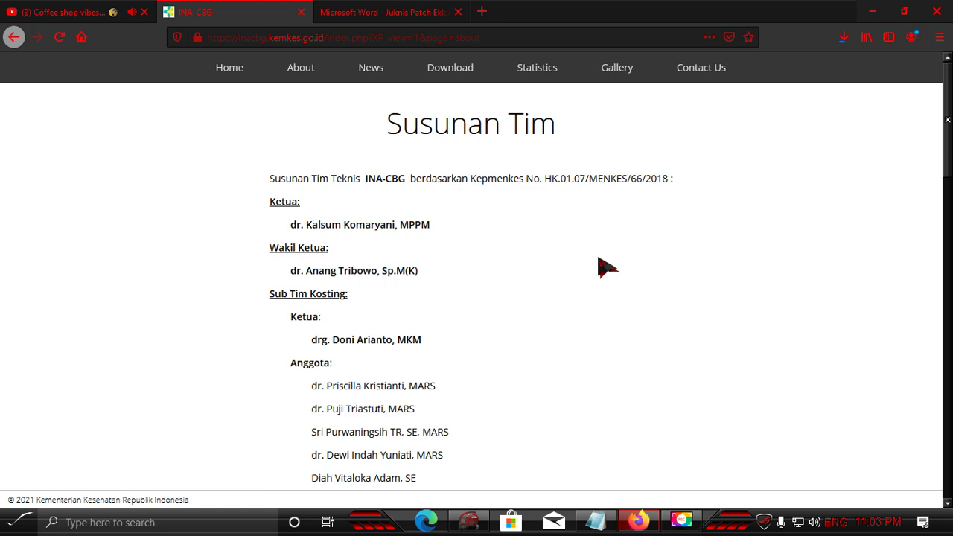
{"action": "scroll", "coordinate": [579, 283], "scroll_direction": "down", "scroll_amount": 10}
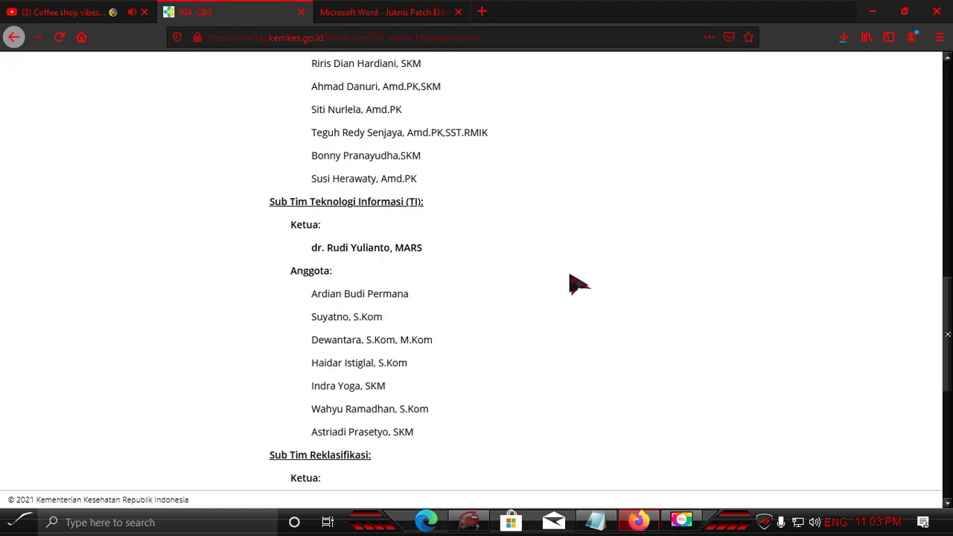
{"action": "scroll", "coordinate": [579, 283], "scroll_direction": "up", "scroll_amount": 10}
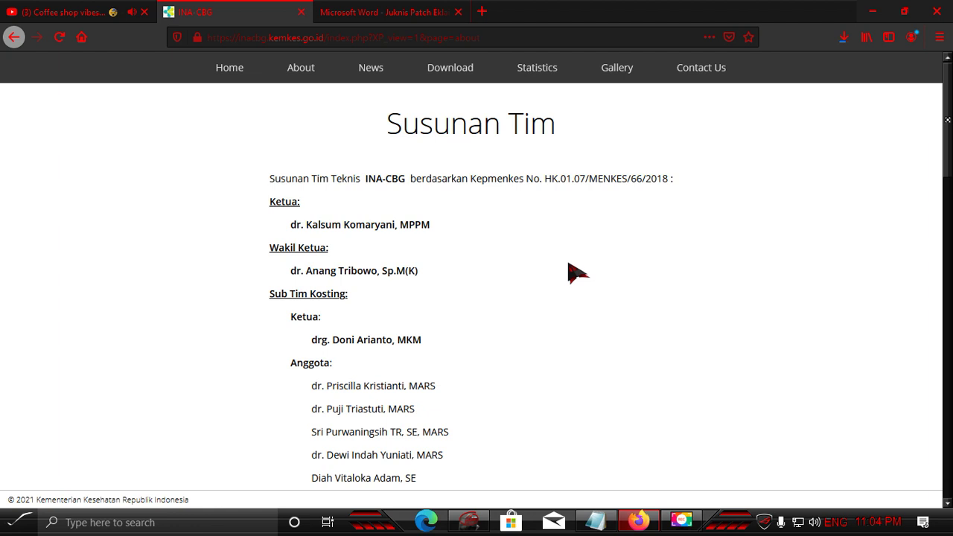
{"action": "scroll", "coordinate": [574, 273], "scroll_direction": "down", "scroll_amount": 3}
{"action": "scroll", "coordinate": [574, 273], "scroll_direction": "up", "scroll_amount": 2}
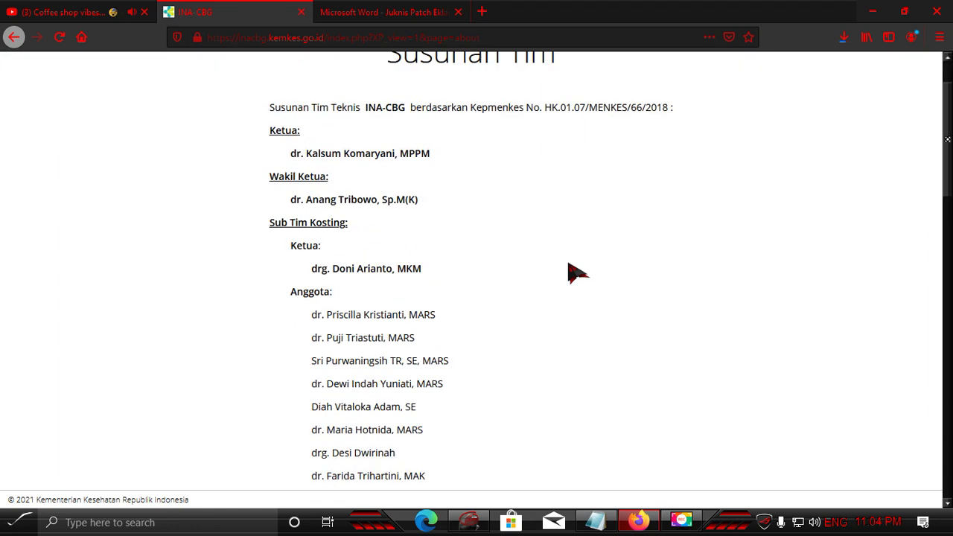
{"action": "scroll", "coordinate": [574, 272], "scroll_direction": "down", "scroll_amount": 12}
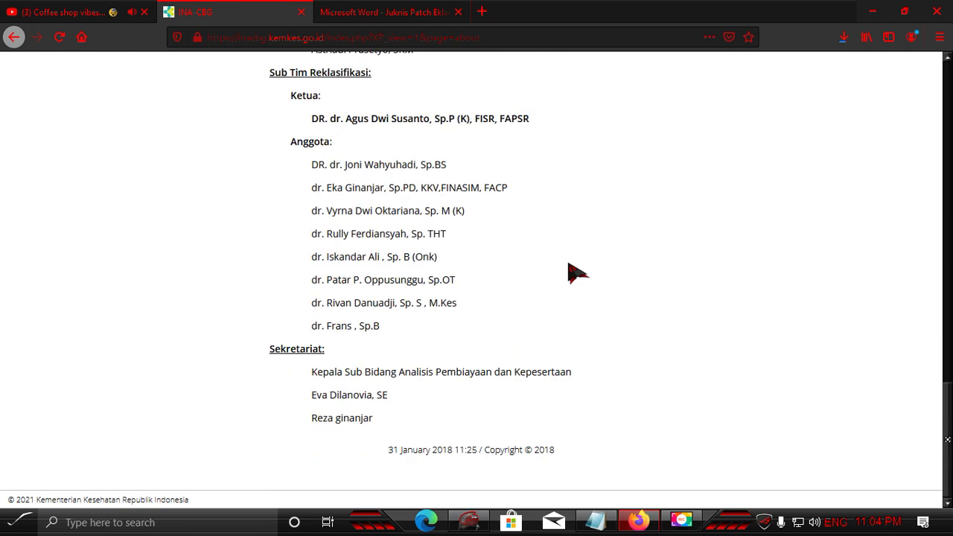
{"action": "scroll", "coordinate": [574, 272], "scroll_direction": "up", "scroll_amount": 8}
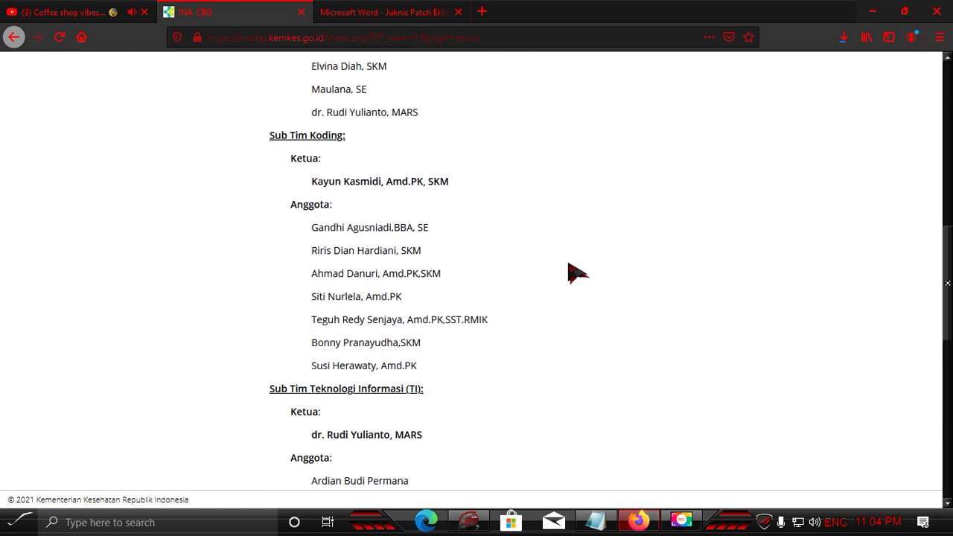
{"action": "scroll", "coordinate": [574, 272], "scroll_direction": "up", "scroll_amount": 6}
{"action": "scroll", "coordinate": [575, 272], "scroll_direction": "up", "scroll_amount": 2}
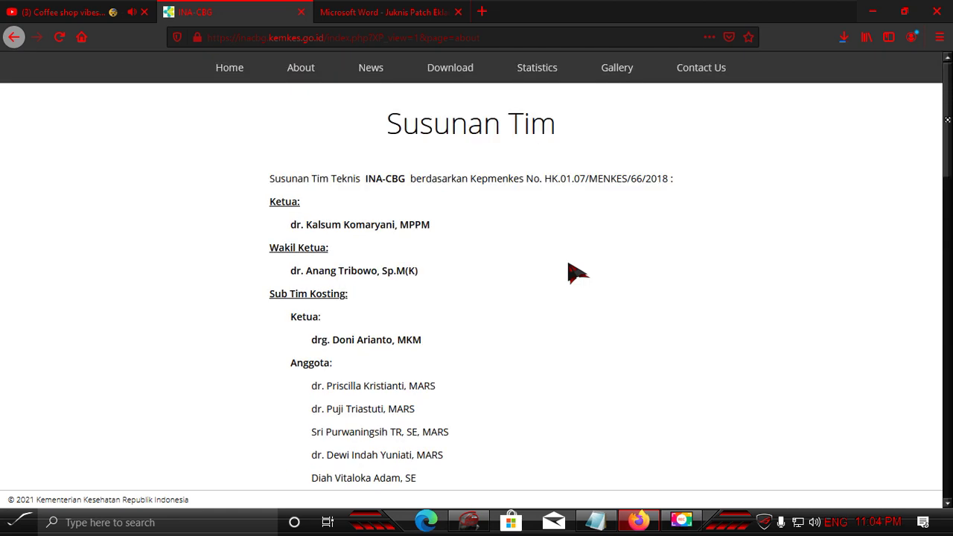
{"action": "scroll", "coordinate": [574, 273], "scroll_direction": "down", "scroll_amount": 16}
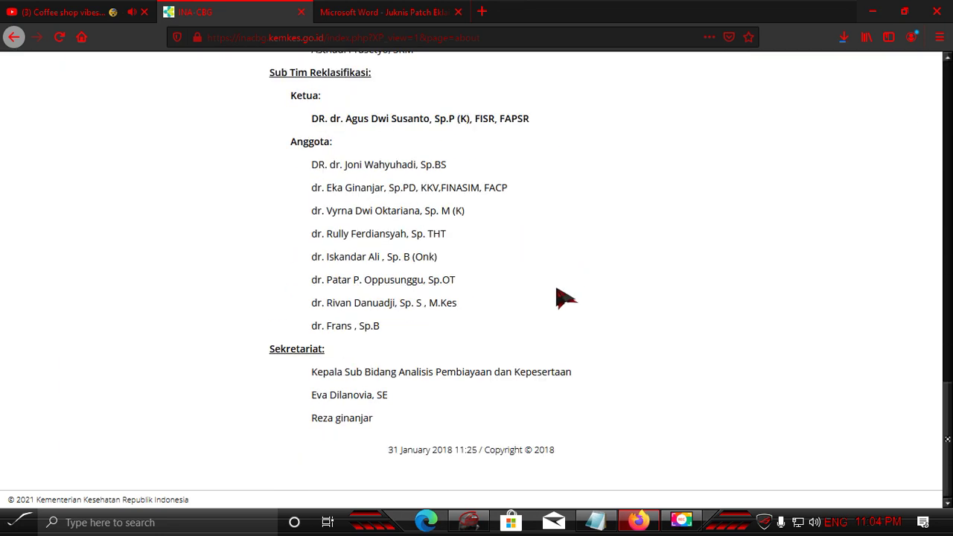
{"action": "scroll", "coordinate": [565, 298], "scroll_direction": "up", "scroll_amount": 16}
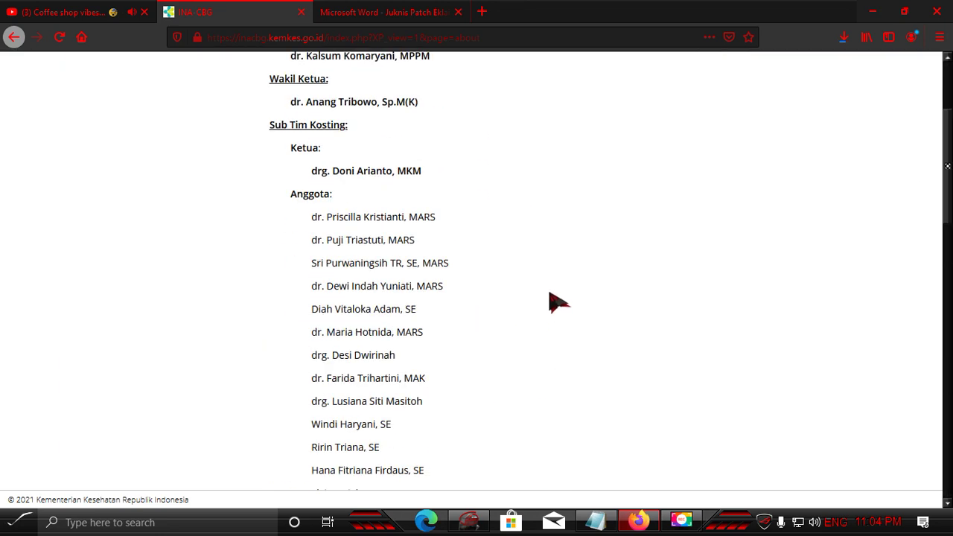
{"action": "scroll", "coordinate": [519, 241], "scroll_direction": "down", "scroll_amount": 8}
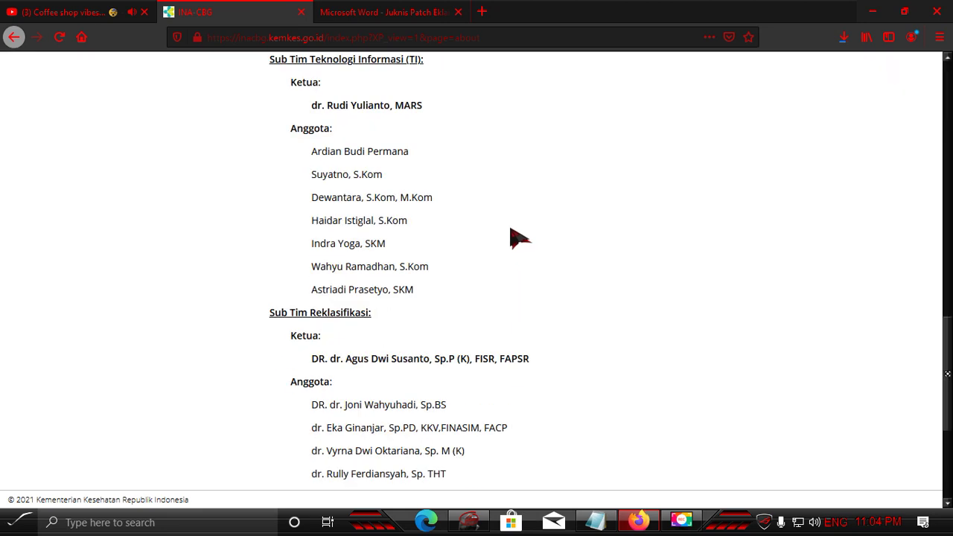
{"action": "scroll", "coordinate": [511, 233], "scroll_direction": "down", "scroll_amount": 6}
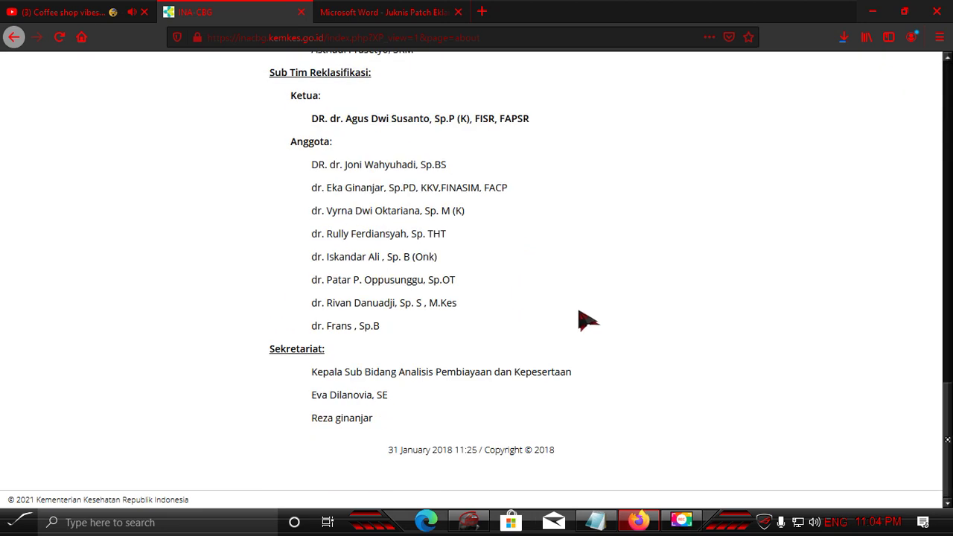
{"action": "scroll", "coordinate": [577, 305], "scroll_direction": "up", "scroll_amount": 10}
{"action": "scroll", "coordinate": [580, 308], "scroll_direction": "up", "scroll_amount": 8}
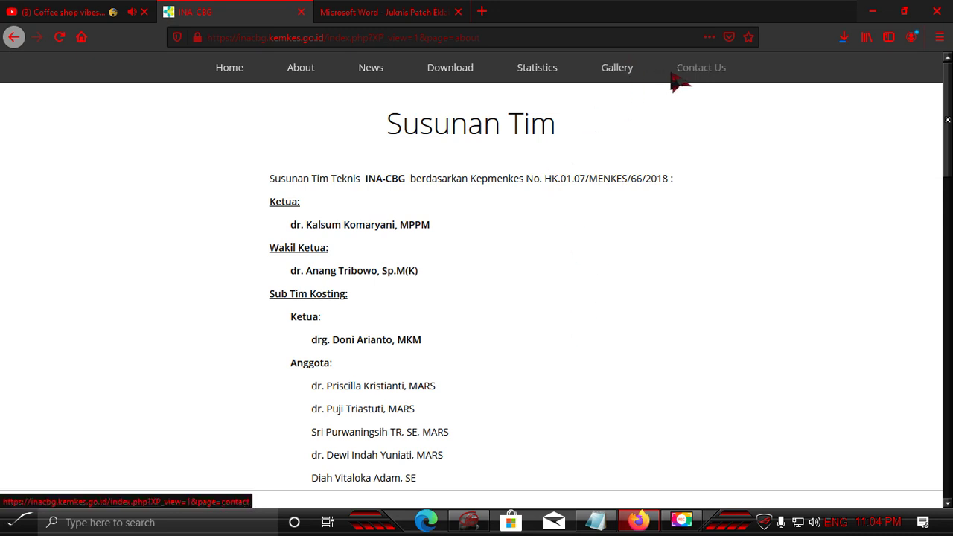
Check the progress of the E-Klaim setup download and open the site's Download page
{"action": "left_click", "coordinate": [843, 36]}
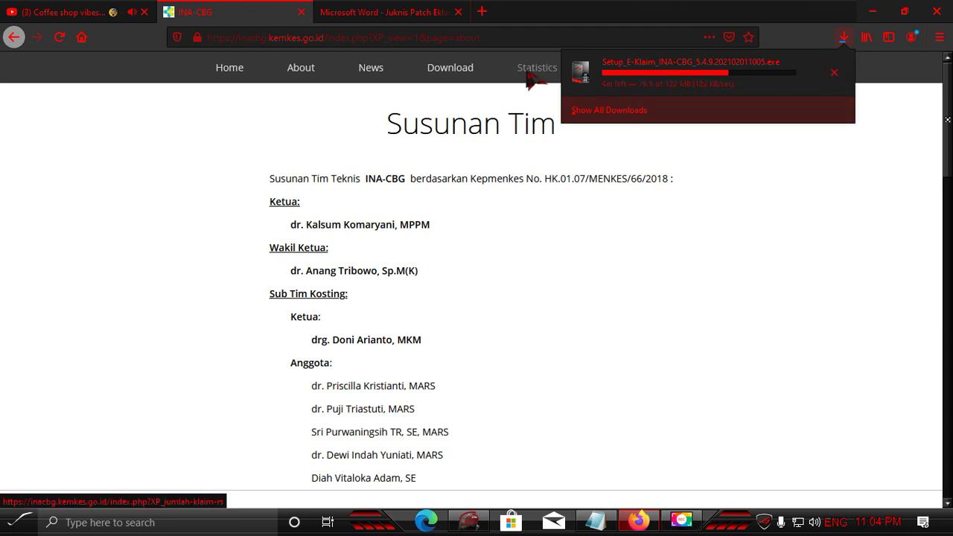
{"action": "left_click", "coordinate": [443, 77]}
{"action": "left_click", "coordinate": [443, 73]}
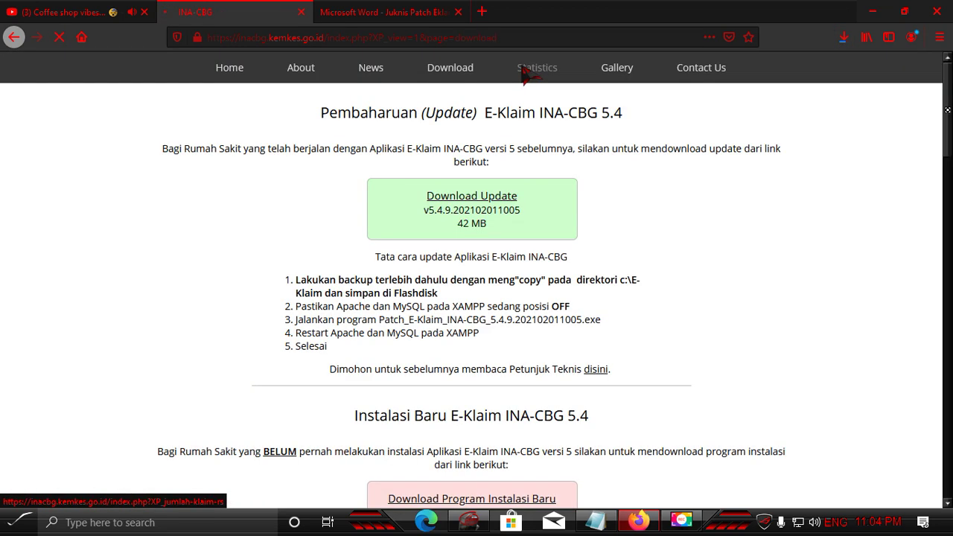
Read the E-Klaim update and new installation instructions, highlighting the update step on restarting Apache and MySQL and its word XAMPP
{"action": "scroll", "coordinate": [629, 247], "scroll_direction": "down", "scroll_amount": 5}
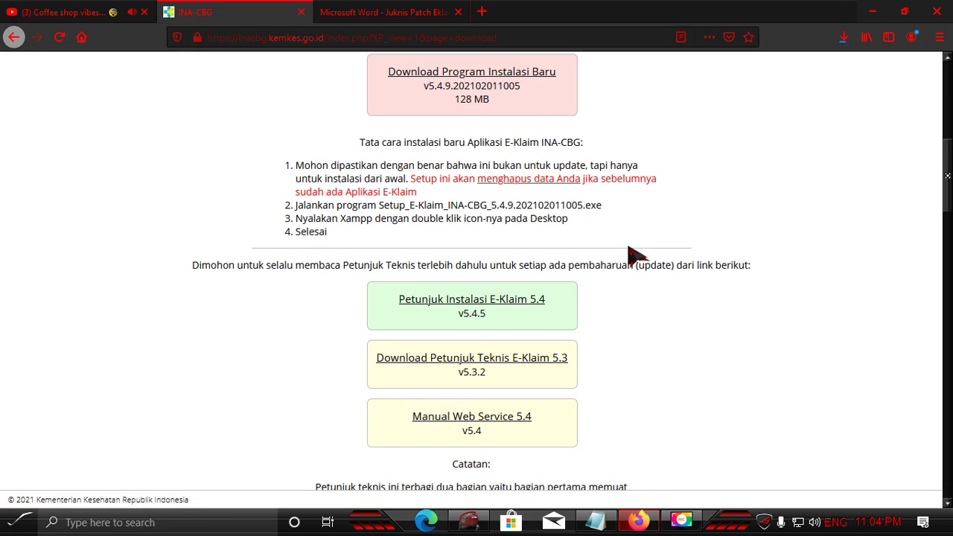
{"action": "scroll", "coordinate": [629, 253], "scroll_direction": "up", "scroll_amount": 3}
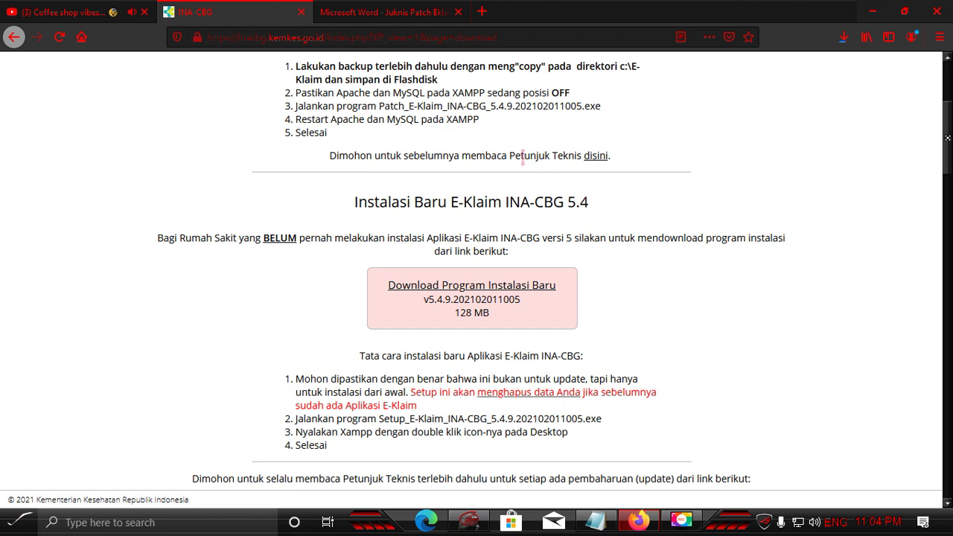
{"action": "left_click_drag", "start_coordinate": [479, 120], "coordinate": [301, 123]}
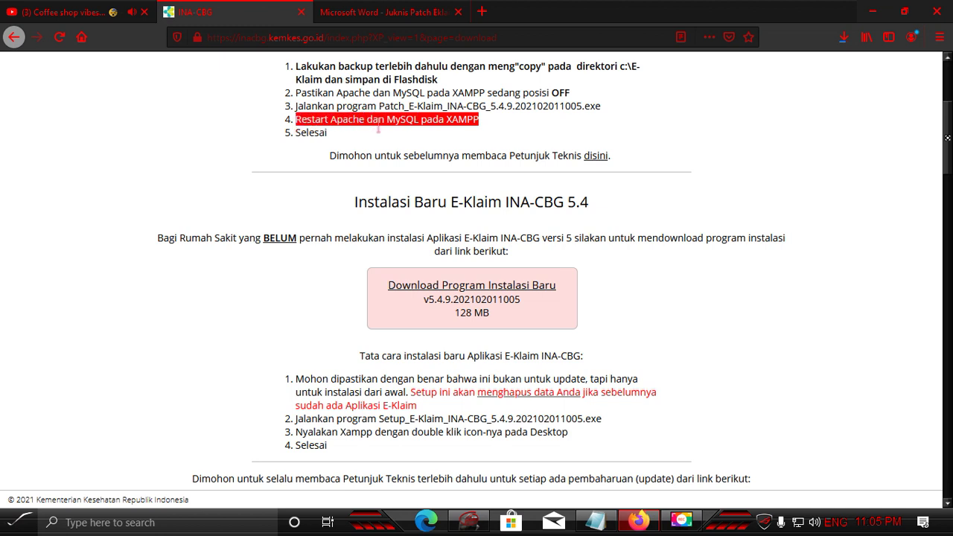
{"action": "left_click", "coordinate": [431, 125]}
{"action": "left_click_drag", "start_coordinate": [490, 122], "coordinate": [440, 123]}
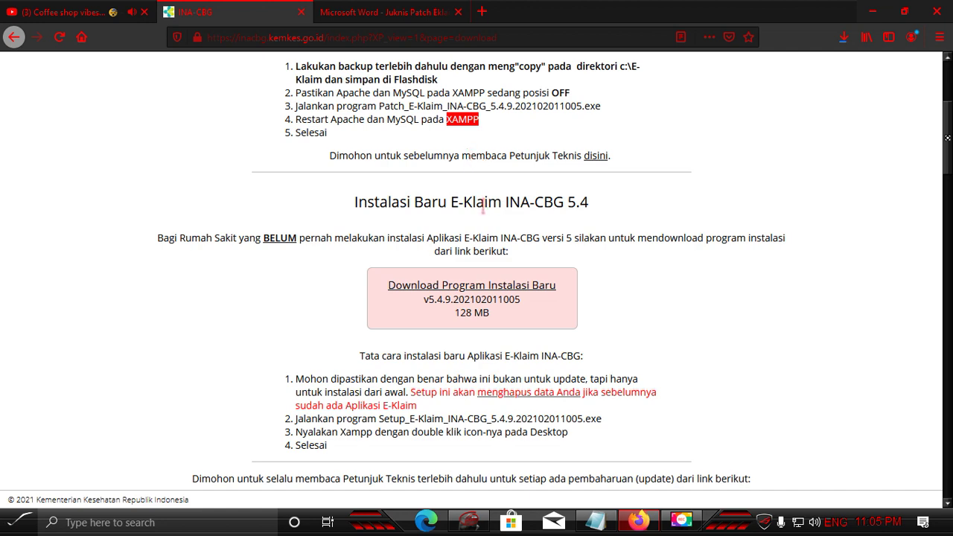
Look over the technical guide and video tutorial links, and open the Manual Web Service 5.4 document
{"action": "scroll", "coordinate": [491, 233], "scroll_direction": "down", "scroll_amount": 5}
{"action": "scroll", "coordinate": [493, 236], "scroll_direction": "down", "scroll_amount": 1}
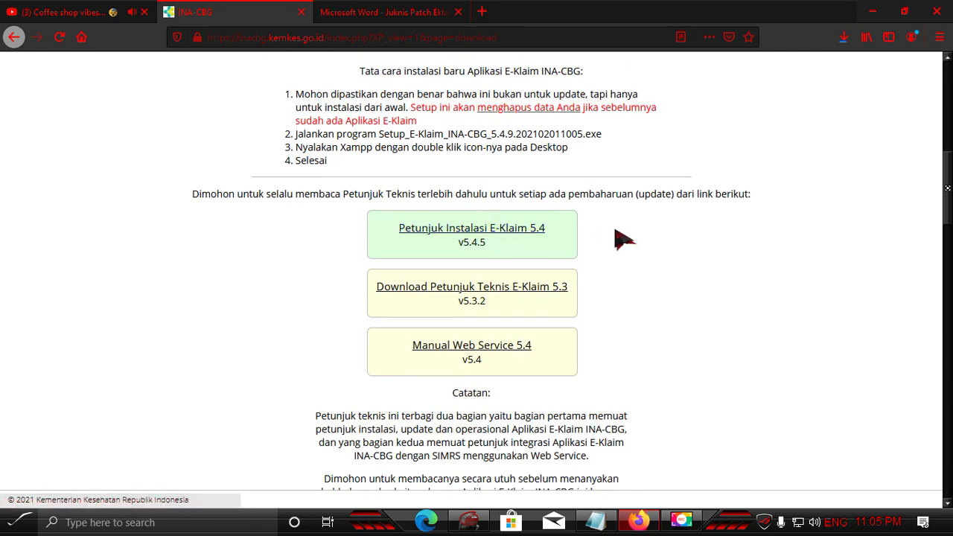
{"action": "scroll", "coordinate": [622, 238], "scroll_direction": "down", "scroll_amount": 5}
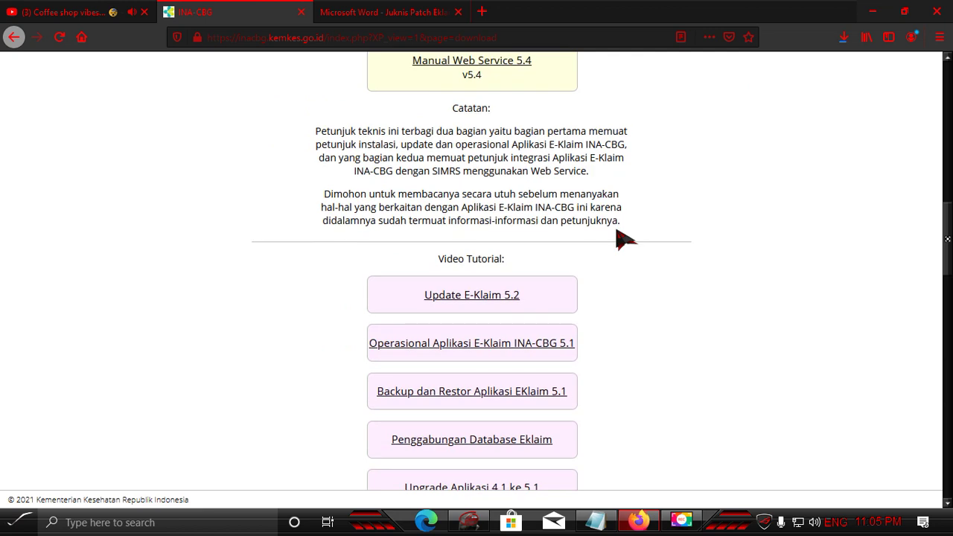
{"action": "scroll", "coordinate": [624, 240], "scroll_direction": "up", "scroll_amount": 5}
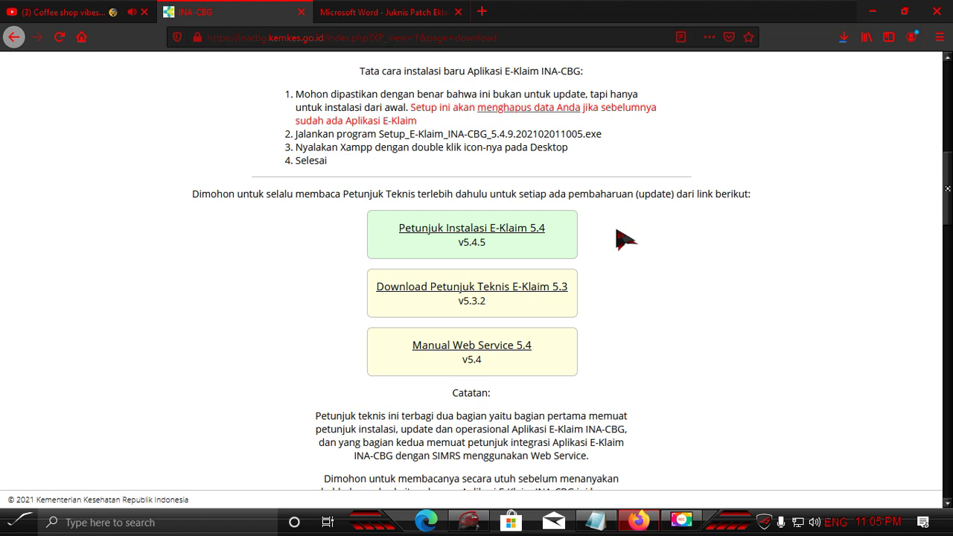
{"action": "left_click", "coordinate": [518, 346]}
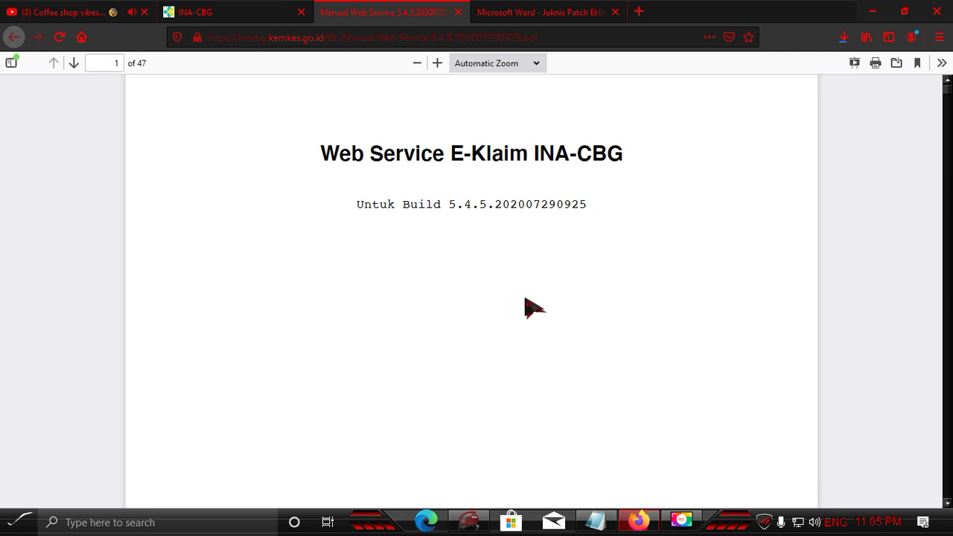
Read the manual's section on generating the Encryption Key for SIMRS integration, including the captcha and password confirmation
{"action": "scroll", "coordinate": [525, 304], "scroll_direction": "down", "scroll_amount": 10}
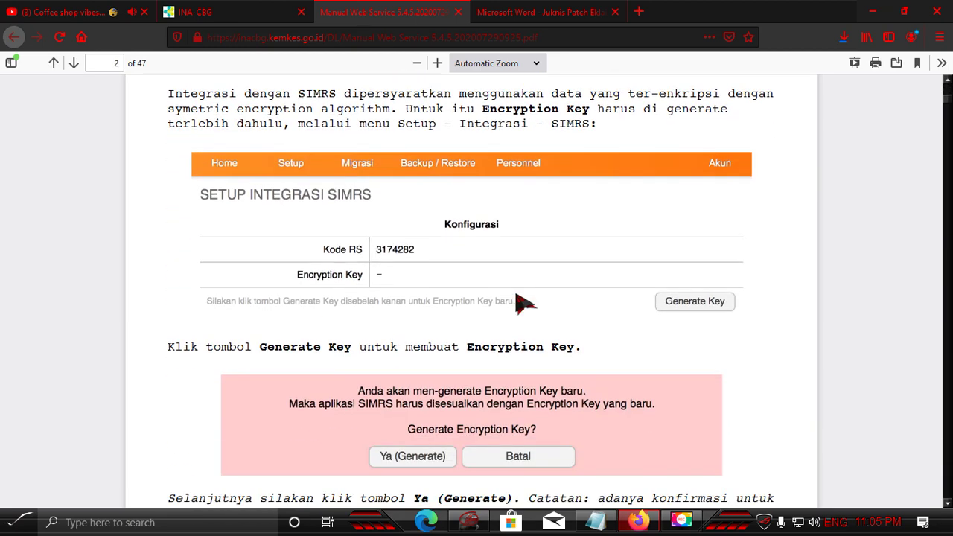
{"action": "scroll", "coordinate": [530, 305], "scroll_direction": "down", "scroll_amount": 8}
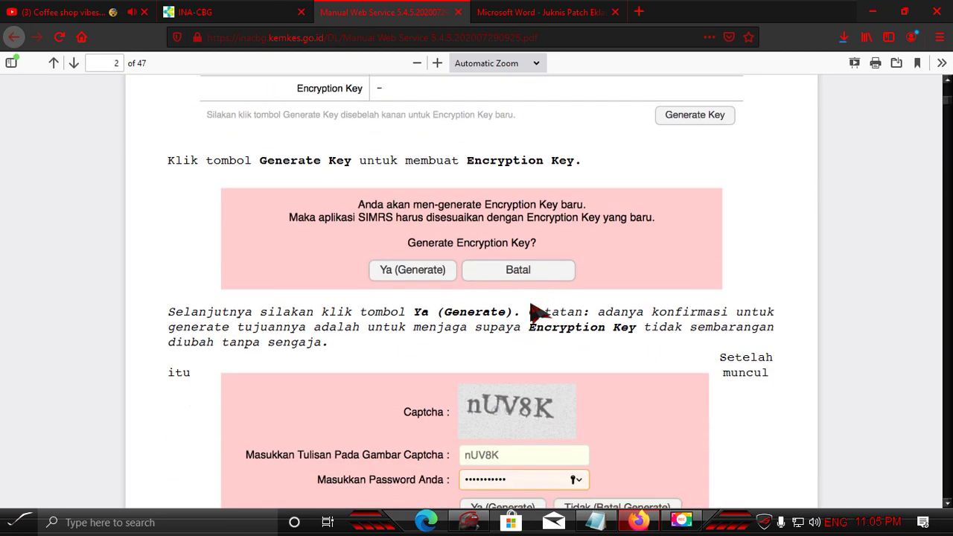
{"action": "scroll", "coordinate": [534, 310], "scroll_direction": "down", "scroll_amount": 2}
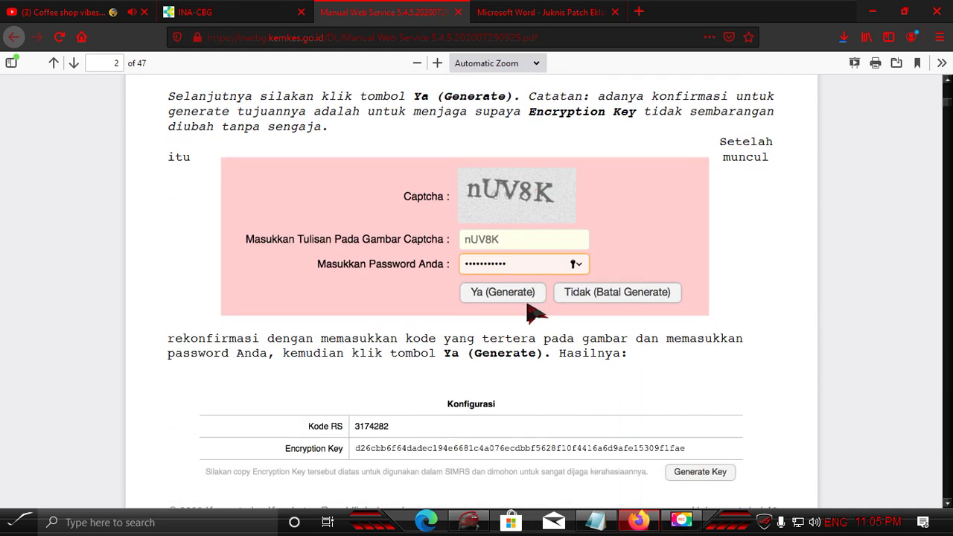
{"action": "scroll", "coordinate": [535, 313], "scroll_direction": "down", "scroll_amount": 10}
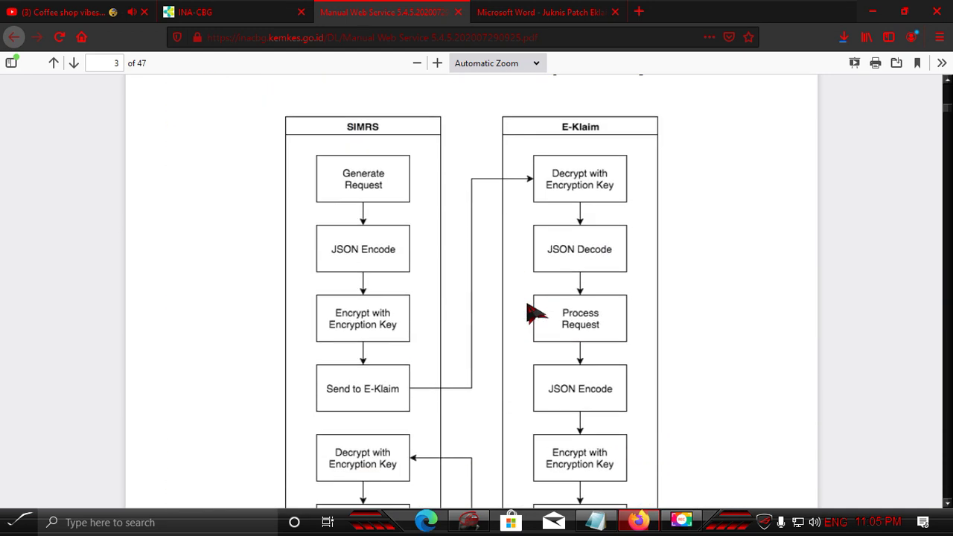
Examine the data exchange flow diagram between SIMRS and E-Klaim and the note below it on regenerating the Encryption Key
{"action": "scroll", "coordinate": [534, 313], "scroll_direction": "up", "scroll_amount": 6}
{"action": "scroll", "coordinate": [532, 311], "scroll_direction": "down", "scroll_amount": 6}
{"action": "scroll", "coordinate": [357, 272], "scroll_direction": "down", "scroll_amount": 3}
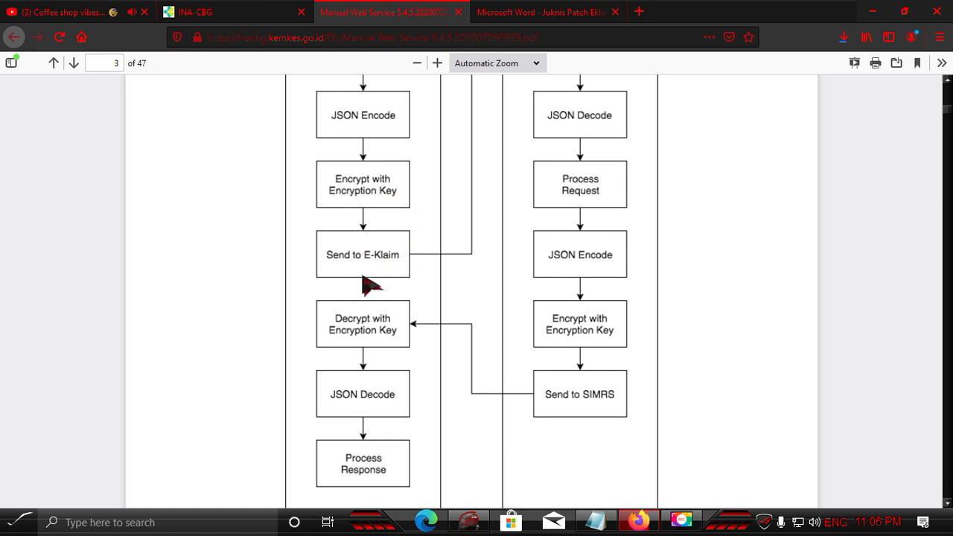
{"action": "scroll", "coordinate": [441, 299], "scroll_direction": "up", "scroll_amount": 2}
{"action": "scroll", "coordinate": [443, 303], "scroll_direction": "up", "scroll_amount": 3}
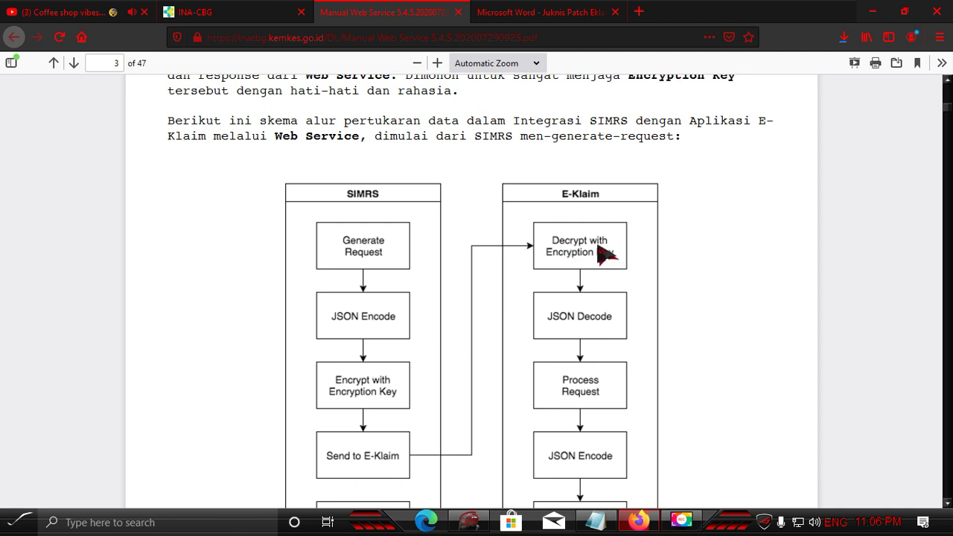
{"action": "scroll", "coordinate": [598, 247], "scroll_direction": "down", "scroll_amount": 2}
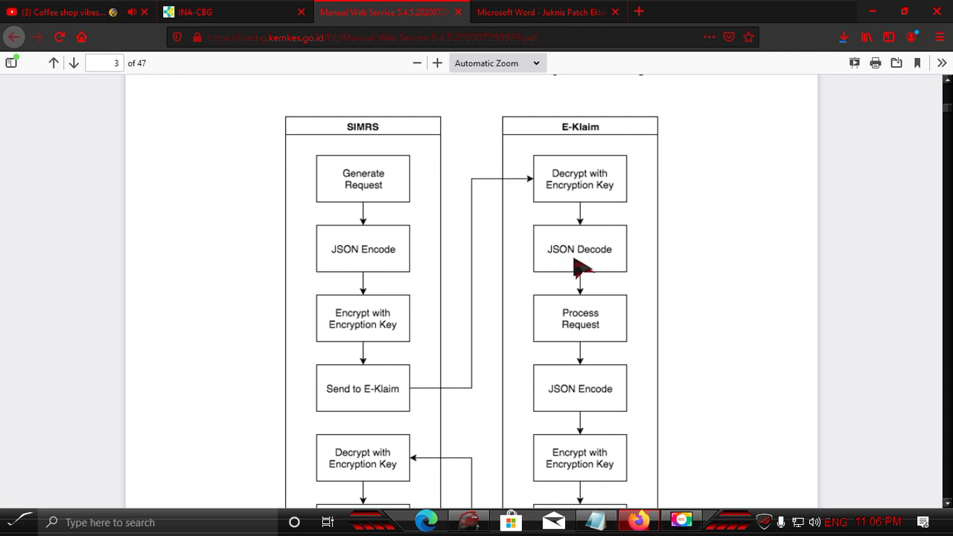
{"action": "scroll", "coordinate": [580, 264], "scroll_direction": "down", "scroll_amount": 3}
{"action": "scroll", "coordinate": [580, 264], "scroll_direction": "down", "scroll_amount": 3}
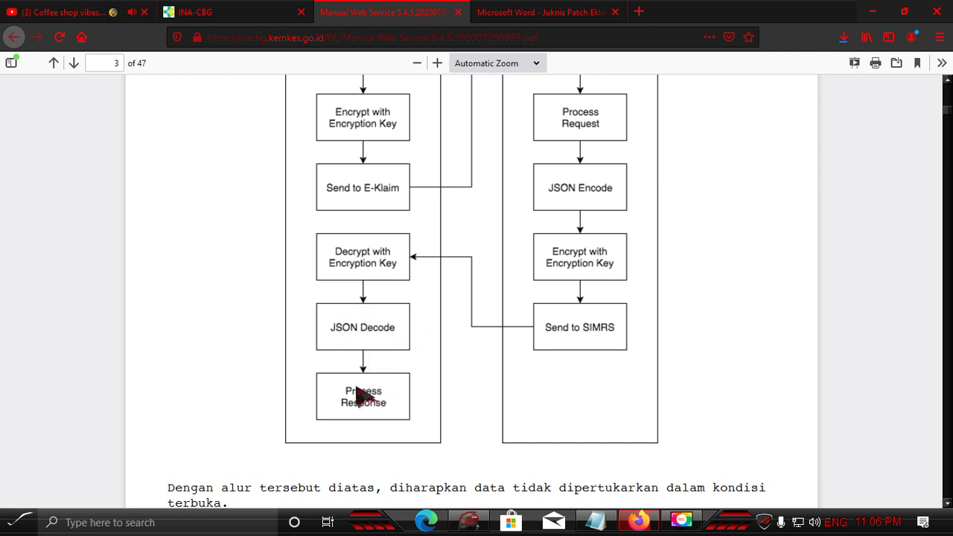
{"action": "scroll", "coordinate": [365, 396], "scroll_direction": "down", "scroll_amount": 3}
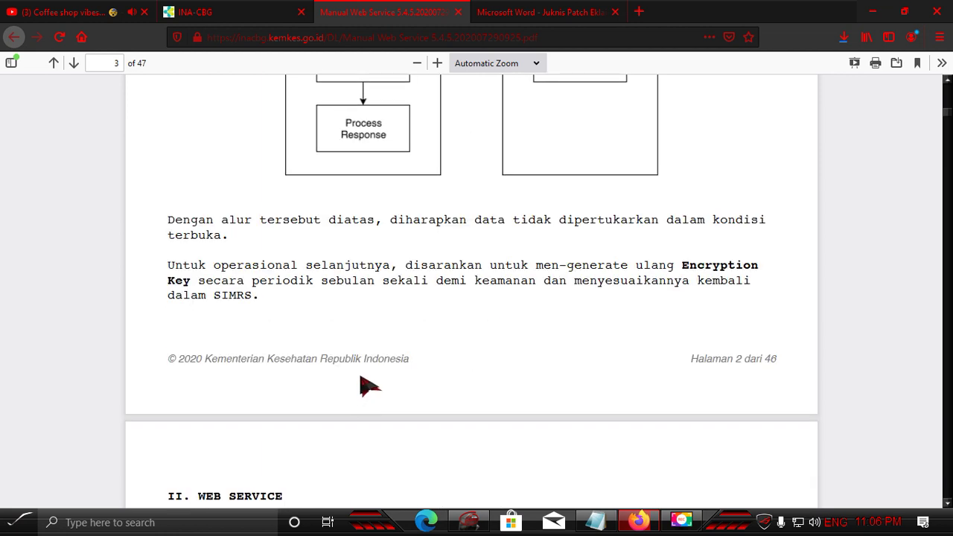
Read the web service chapter's PHP encryption functions and the php curl call example with its E-Klaim server URL
{"action": "scroll", "coordinate": [357, 388], "scroll_direction": "down", "scroll_amount": 4}
{"action": "scroll", "coordinate": [360, 378], "scroll_direction": "down", "scroll_amount": 13}
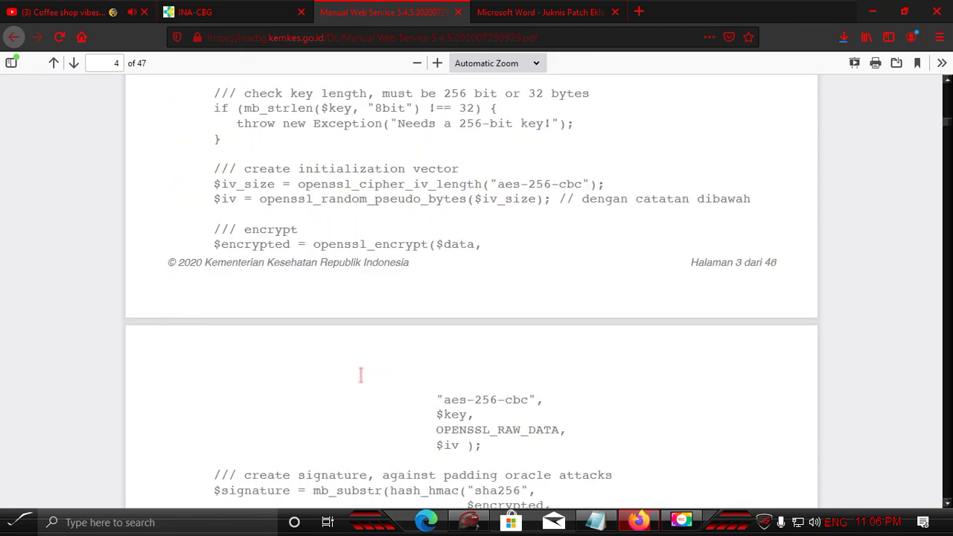
{"action": "scroll", "coordinate": [361, 368], "scroll_direction": "down", "scroll_amount": 10}
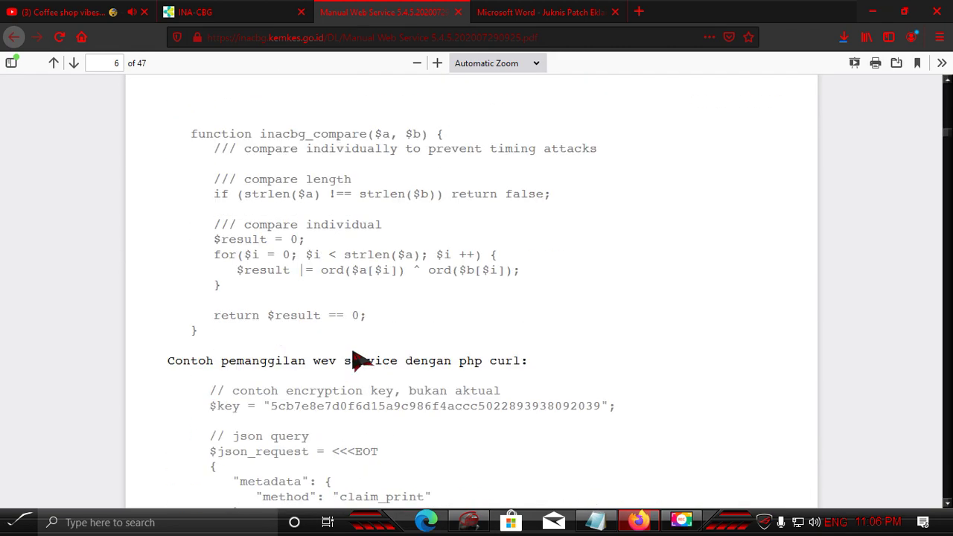
{"action": "scroll", "coordinate": [361, 361], "scroll_direction": "down", "scroll_amount": 5}
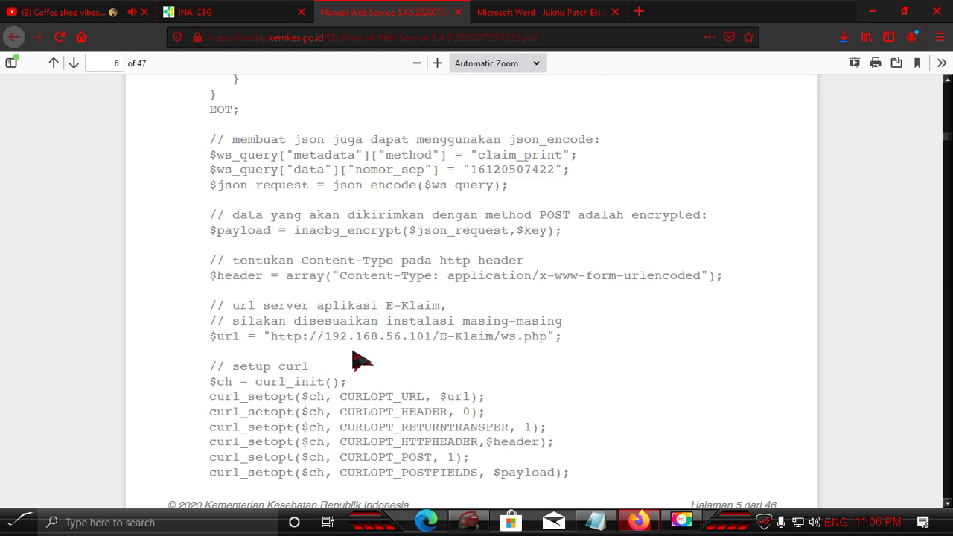
{"action": "scroll", "coordinate": [361, 361], "scroll_direction": "down", "scroll_amount": 5}
{"action": "scroll", "coordinate": [362, 358], "scroll_direction": "up", "scroll_amount": 4}
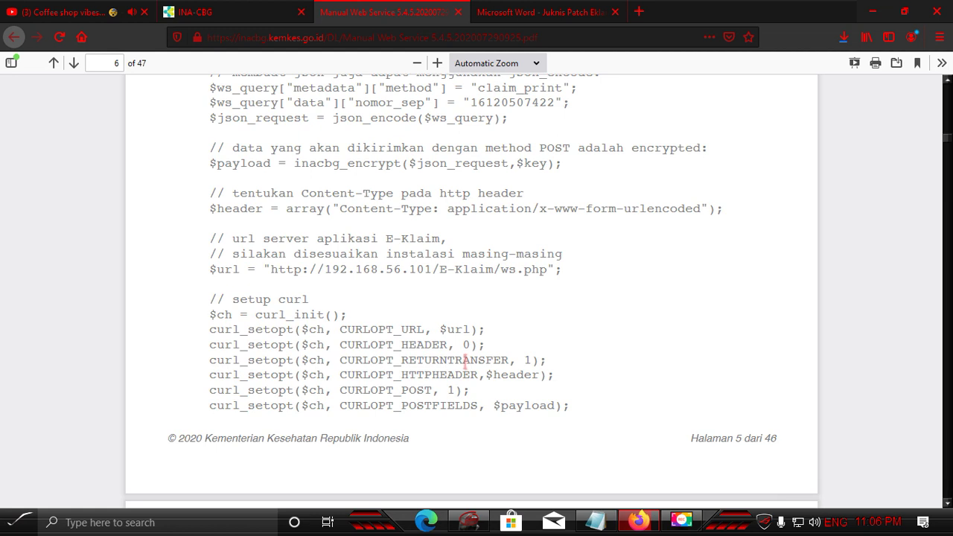
Read the rest of the php curl example and the note on replacing openssl_random_pseudo_bytes with random_bytes
{"action": "scroll", "coordinate": [460, 361], "scroll_direction": "down", "scroll_amount": 1}
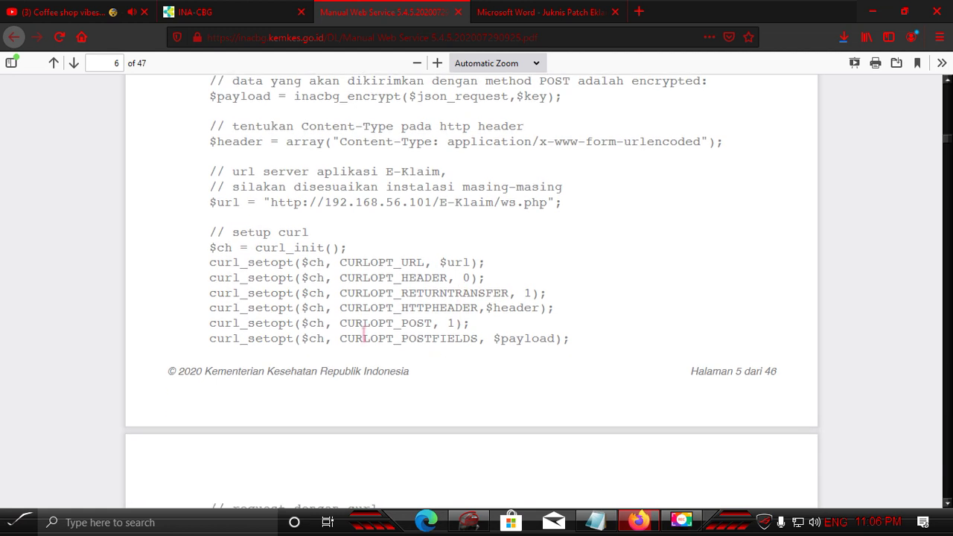
{"action": "scroll", "coordinate": [365, 336], "scroll_direction": "down", "scroll_amount": 4}
{"action": "scroll", "coordinate": [357, 332], "scroll_direction": "down", "scroll_amount": 5}
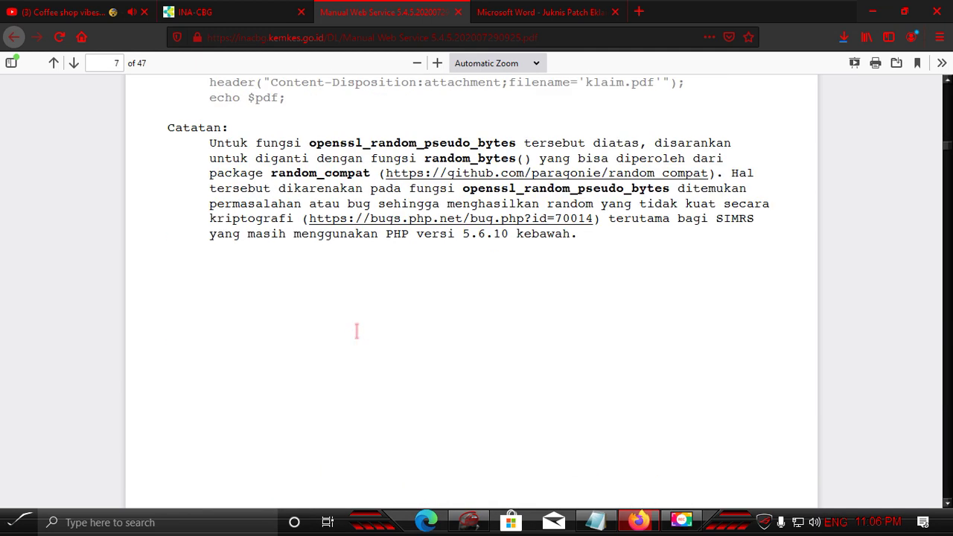
{"action": "scroll", "coordinate": [362, 340], "scroll_direction": "down", "scroll_amount": 5}
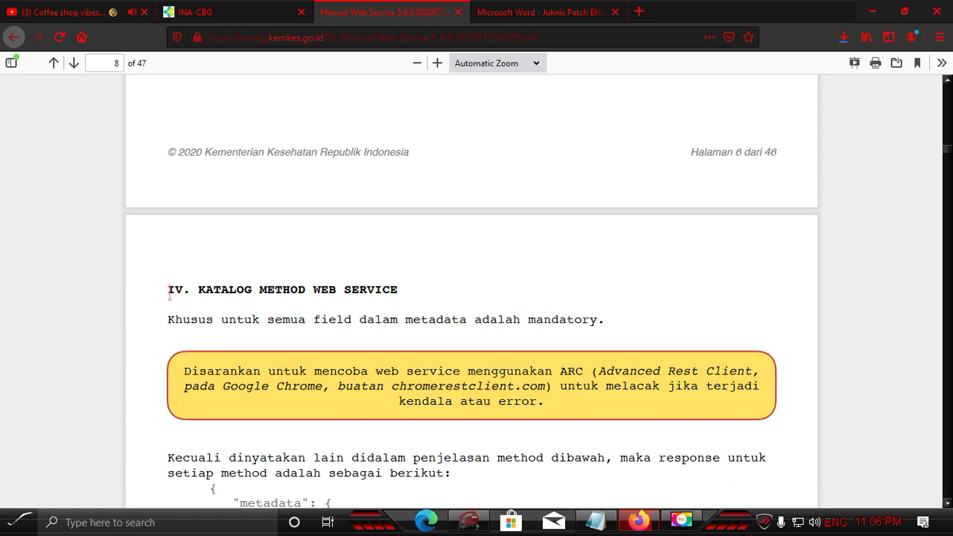
Read the Katalog Method Web Service introduction, the Advanced Rest Client recommendation, and the success and error response examples
{"action": "left_click_drag", "start_coordinate": [168, 289], "coordinate": [393, 288]}
{"action": "left_click", "coordinate": [408, 294]}
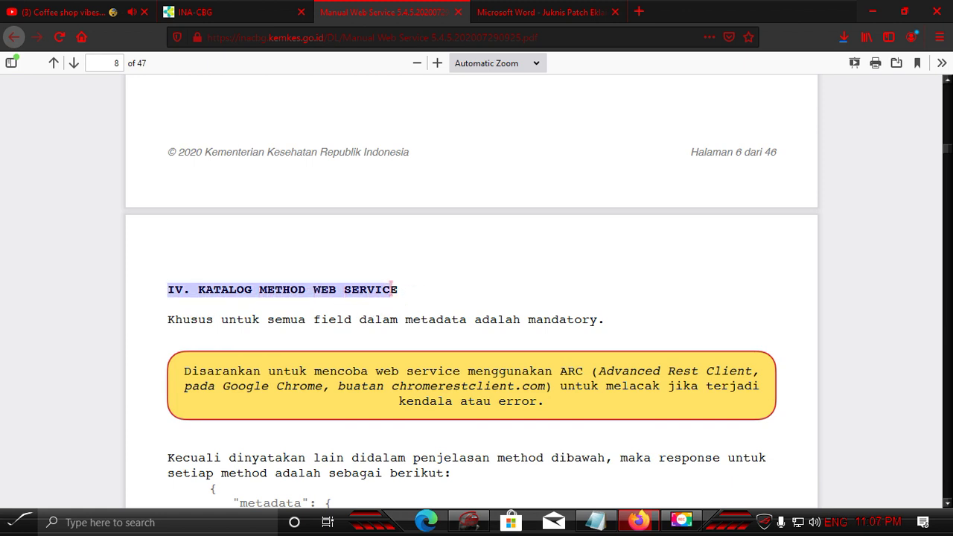
{"action": "scroll", "coordinate": [432, 304], "scroll_direction": "down", "scroll_amount": 3}
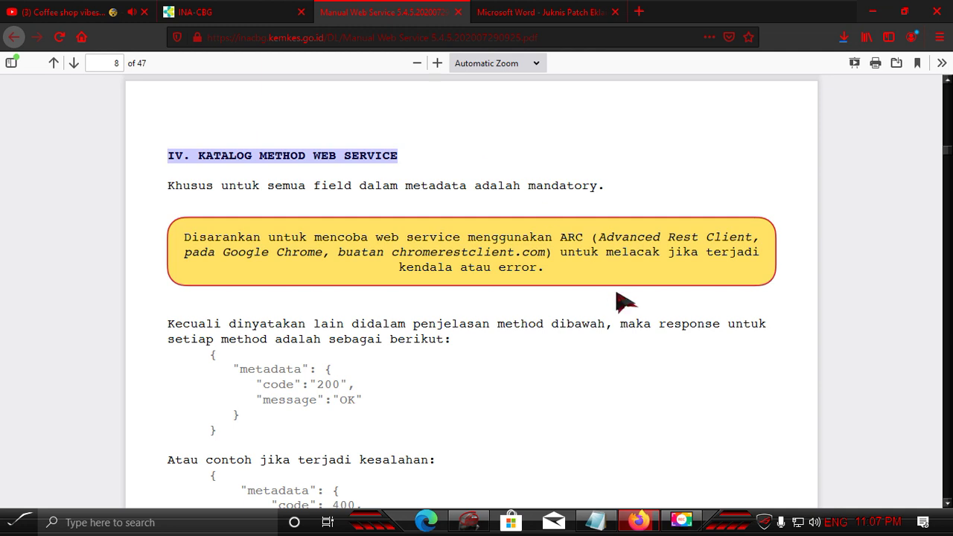
{"action": "left_click_drag", "start_coordinate": [670, 239], "coordinate": [750, 240]}
{"action": "left_click", "coordinate": [684, 238]}
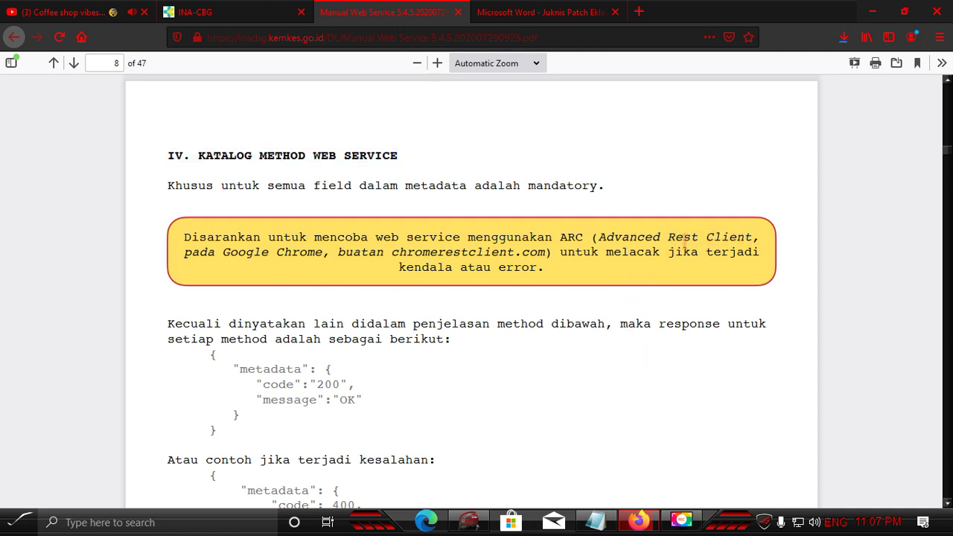
{"action": "left_click_drag", "start_coordinate": [669, 238], "coordinate": [751, 239]}
{"action": "scroll", "coordinate": [452, 319], "scroll_direction": "down", "scroll_amount": 12}
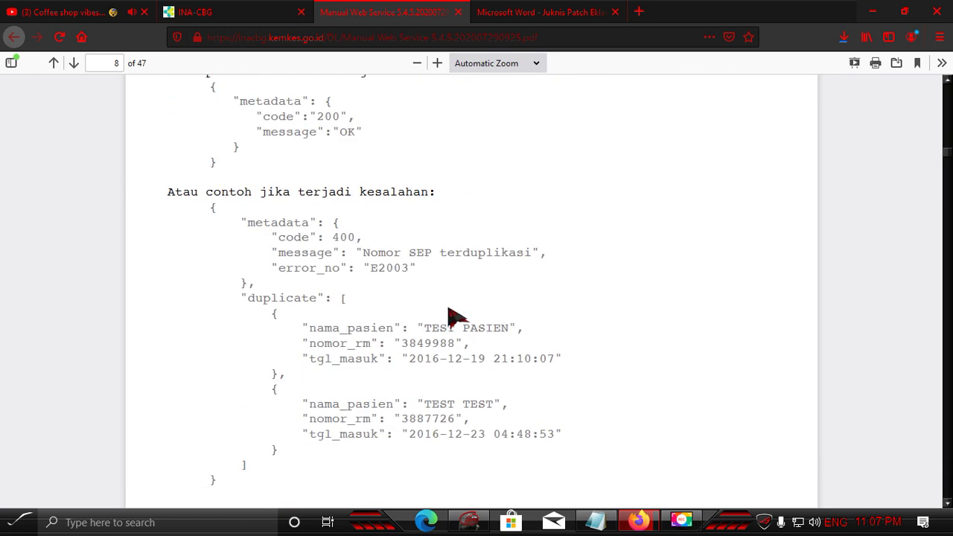
Skim the manual's patient and claim data parameters through the diagnosa and procedure definitions, checking the E-Klaim installer's download progress
{"action": "scroll", "coordinate": [452, 319], "scroll_direction": "down", "scroll_amount": 20}
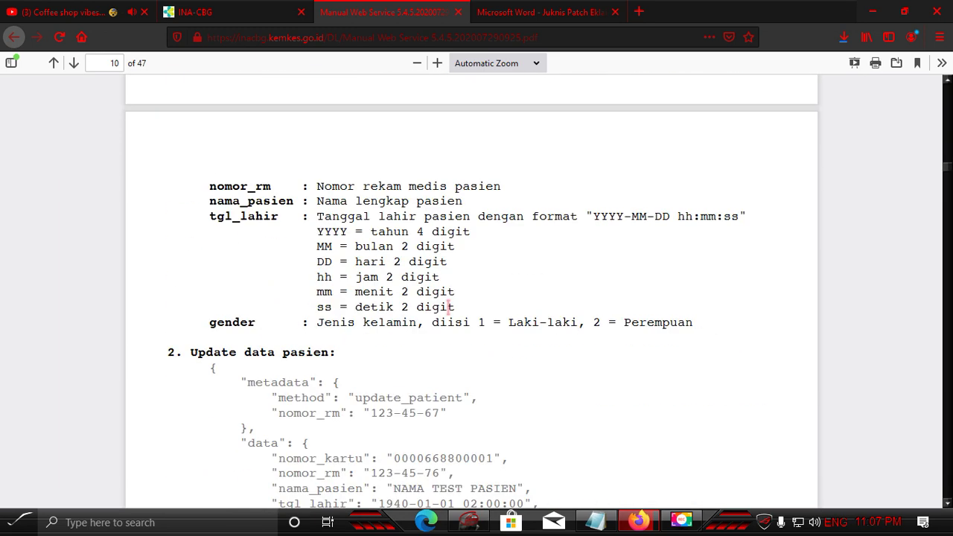
{"action": "scroll", "coordinate": [452, 319], "scroll_direction": "down", "scroll_amount": 12}
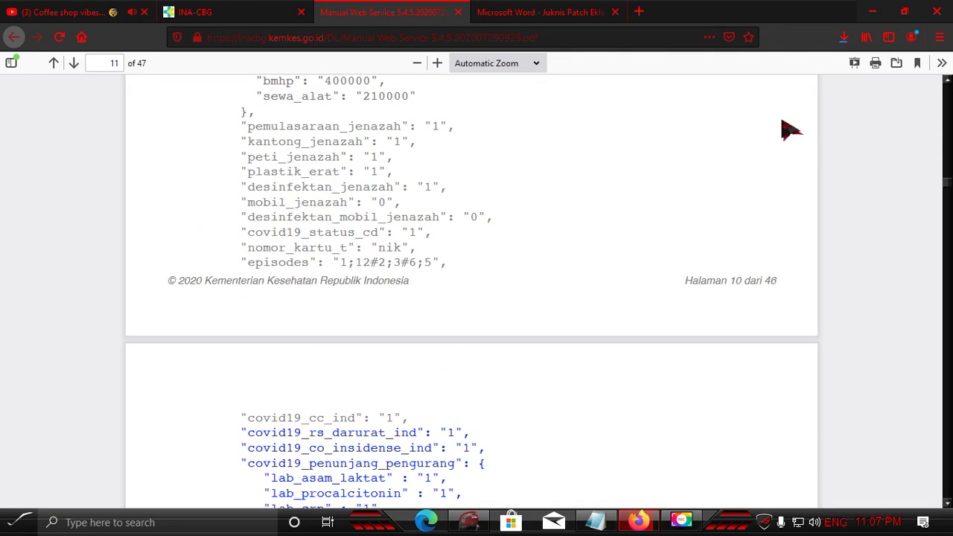
{"action": "left_click", "coordinate": [843, 38]}
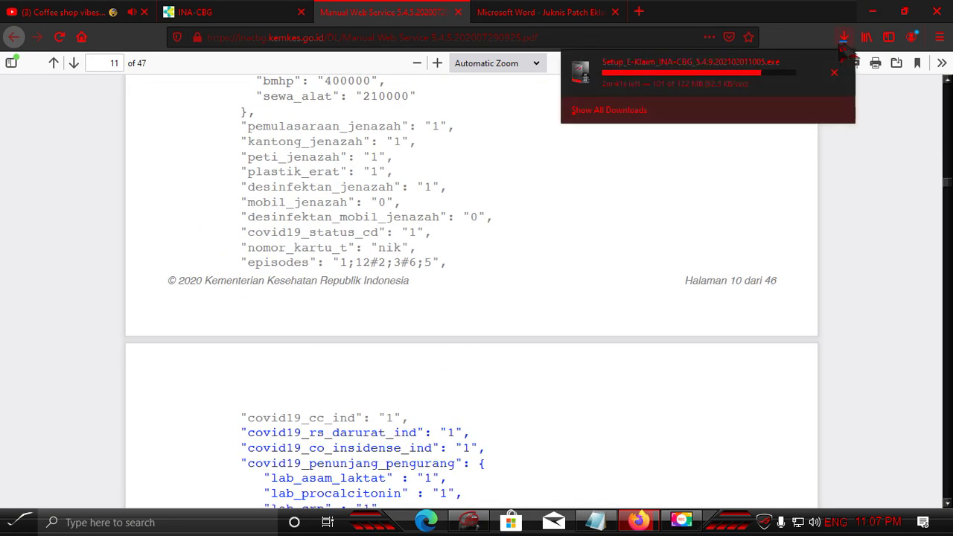
{"action": "left_click", "coordinate": [525, 249]}
{"action": "scroll", "coordinate": [526, 253], "scroll_direction": "down", "scroll_amount": 15}
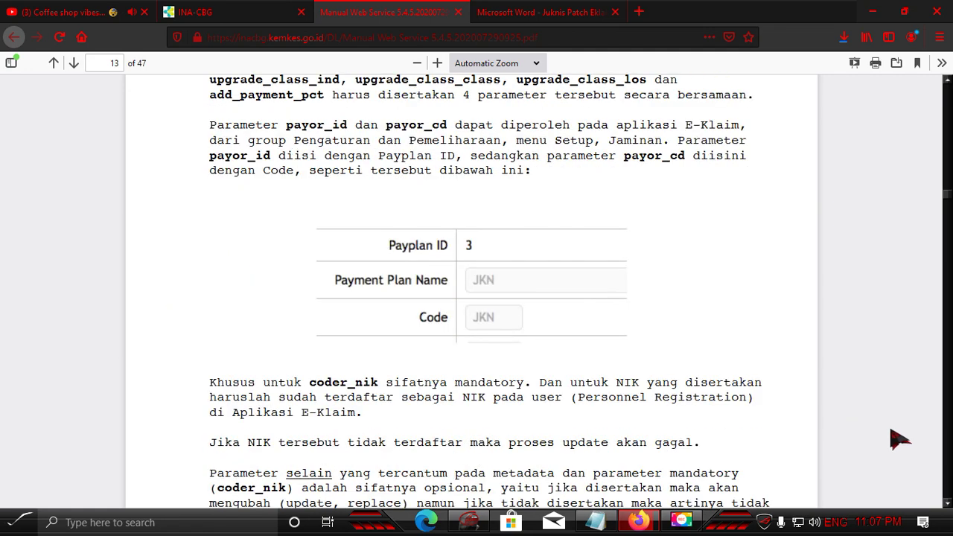
{"action": "scroll", "coordinate": [551, 365], "scroll_direction": "down", "scroll_amount": 10}
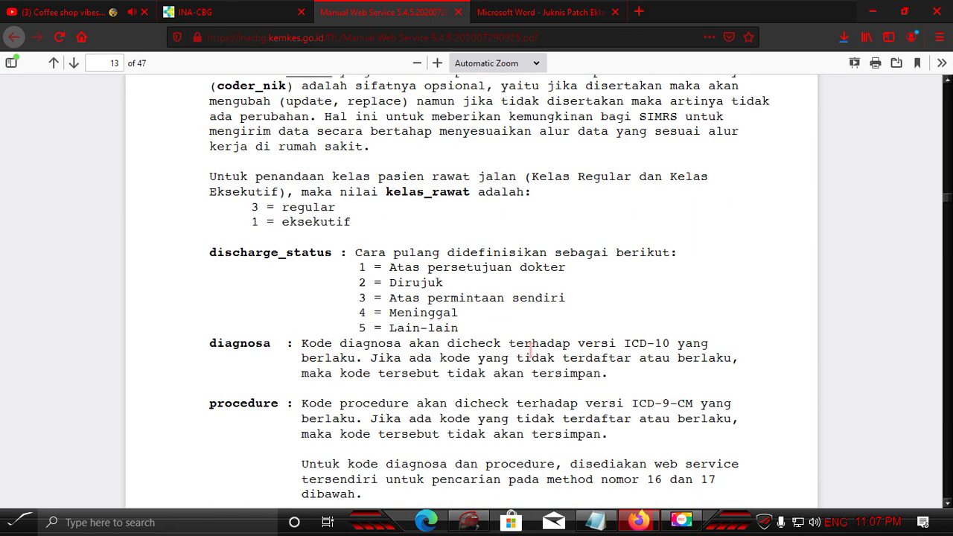
{"action": "scroll", "coordinate": [531, 350], "scroll_direction": "down", "scroll_amount": 10}
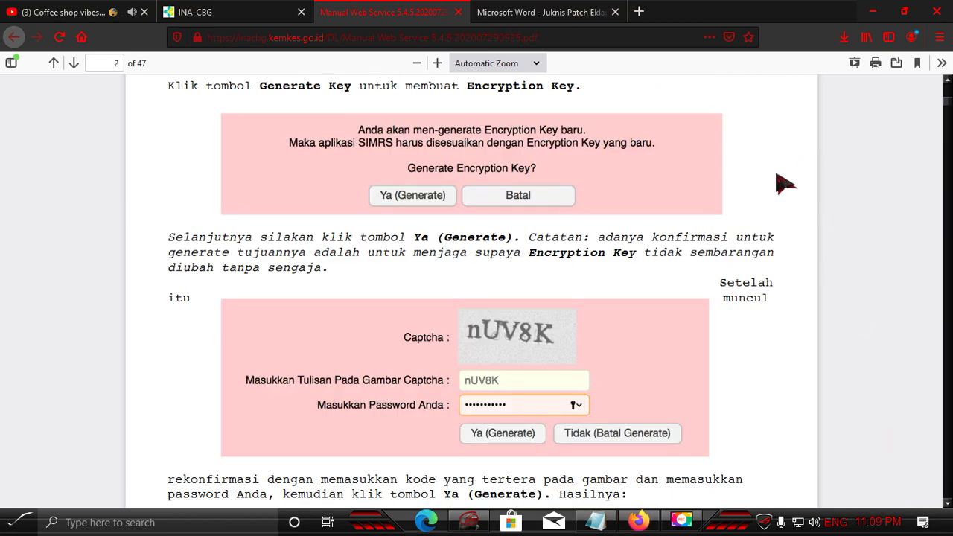
Open the download folder of the E-Klaim INA-CBG 5.4.9 installer and run the setup file as administrator
{"action": "left_click", "coordinate": [844, 38]}
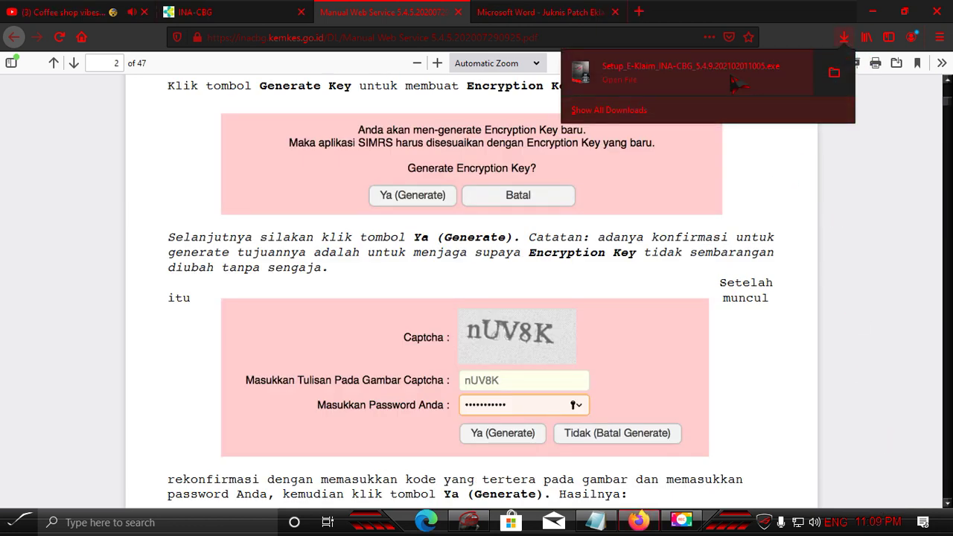
{"action": "left_click", "coordinate": [832, 79]}
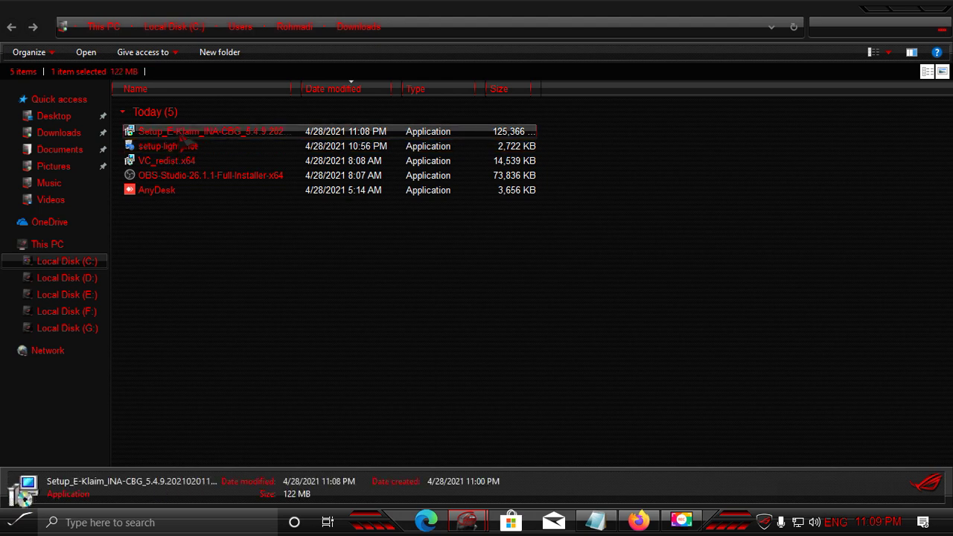
{"action": "right_click", "coordinate": [182, 138]}
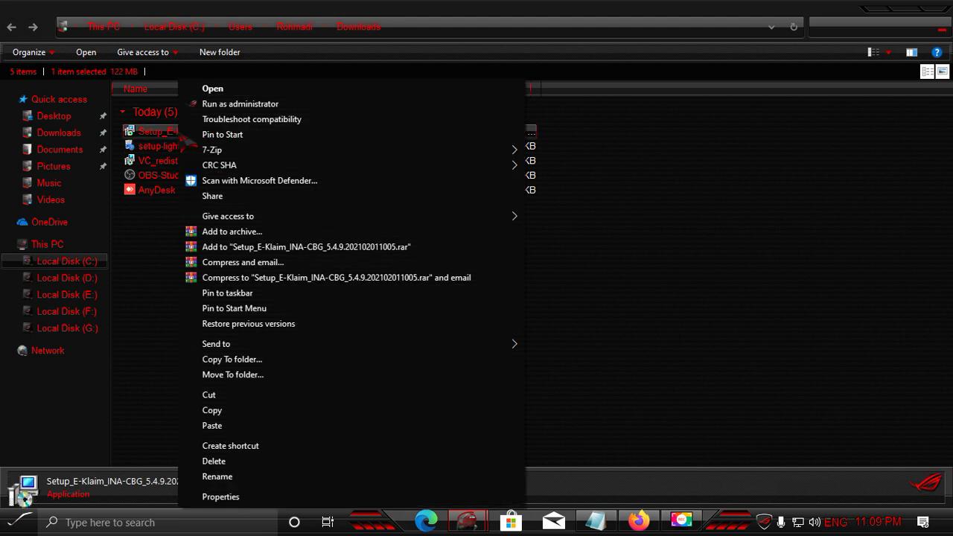
{"action": "left_click", "coordinate": [246, 104]}
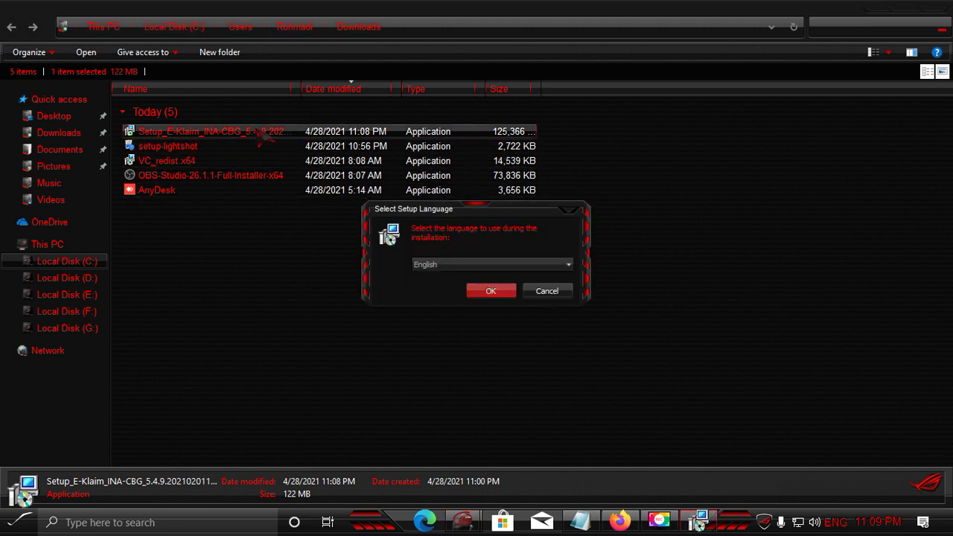
Use English as the setup language and start the E-Klaim INA-CBG 5 installation
{"action": "left_click", "coordinate": [497, 294]}
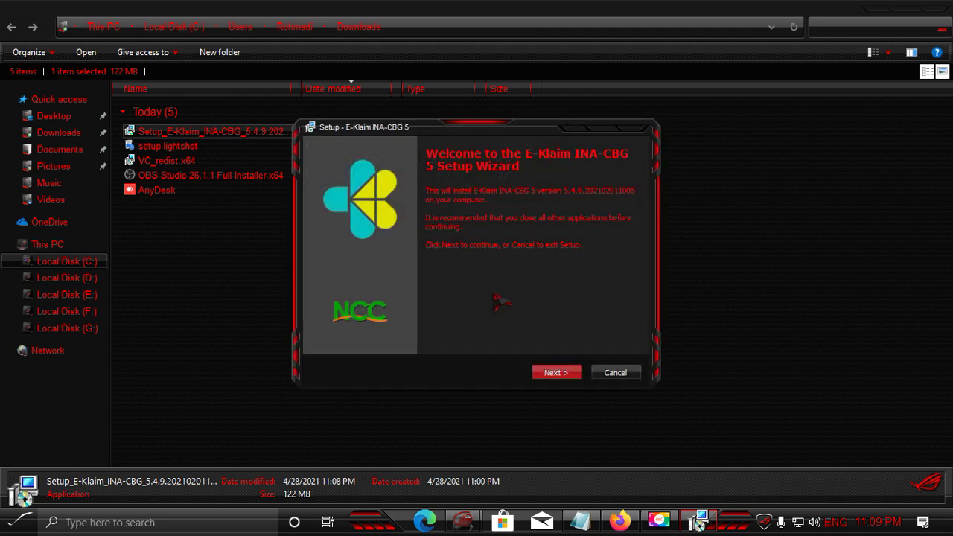
{"action": "left_click", "coordinate": [570, 375]}
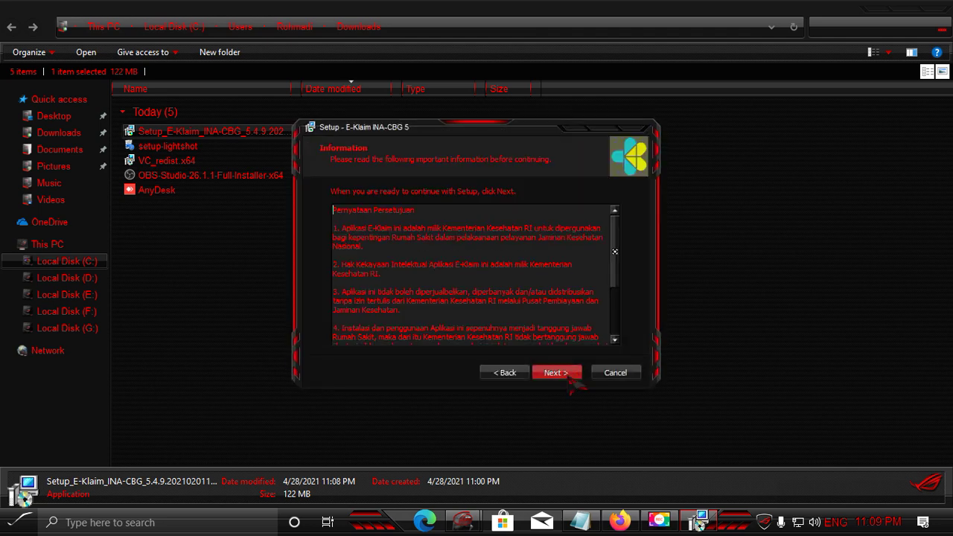
{"action": "left_click", "coordinate": [570, 376]}
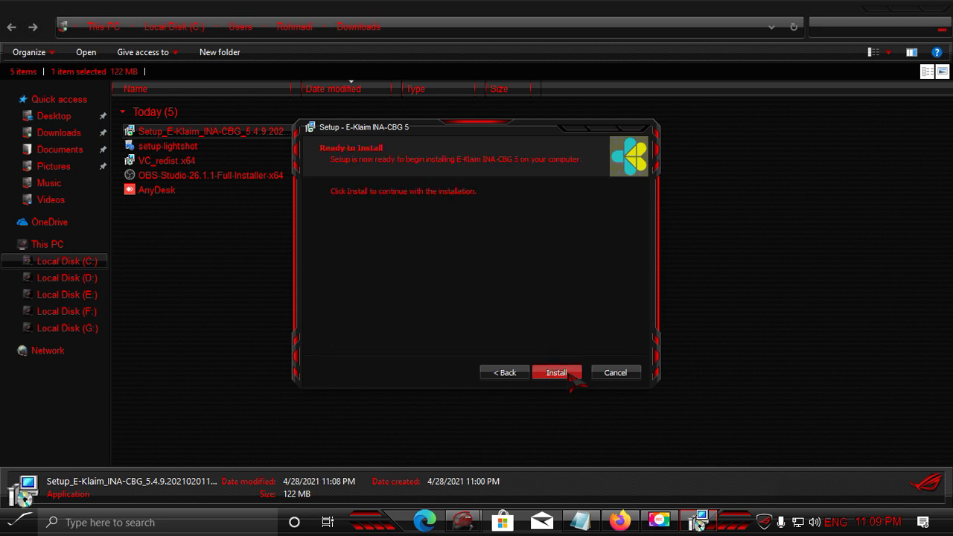
{"action": "left_click", "coordinate": [570, 374]}
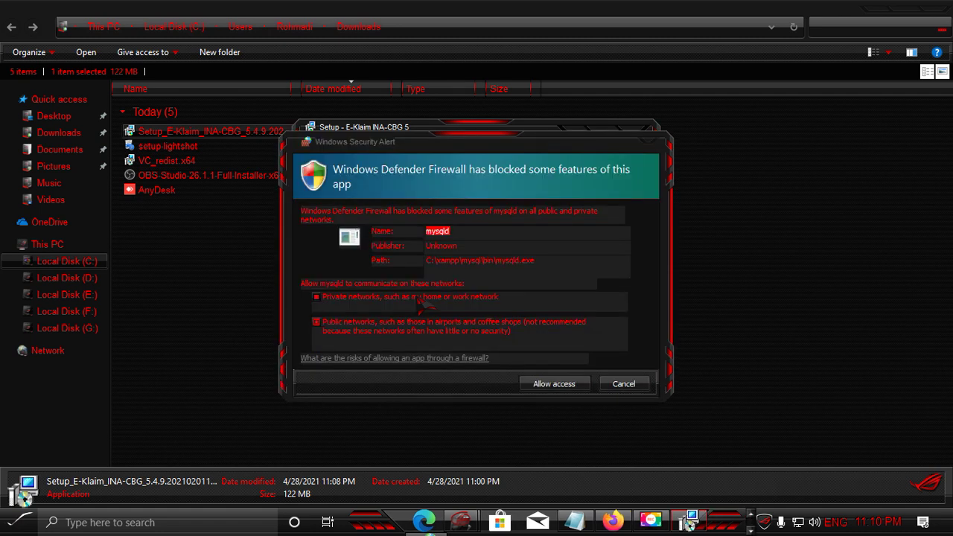
Allow mysqld through Windows Defender Firewall on public networks only, excluding private networks
{"action": "left_click", "coordinate": [419, 298]}
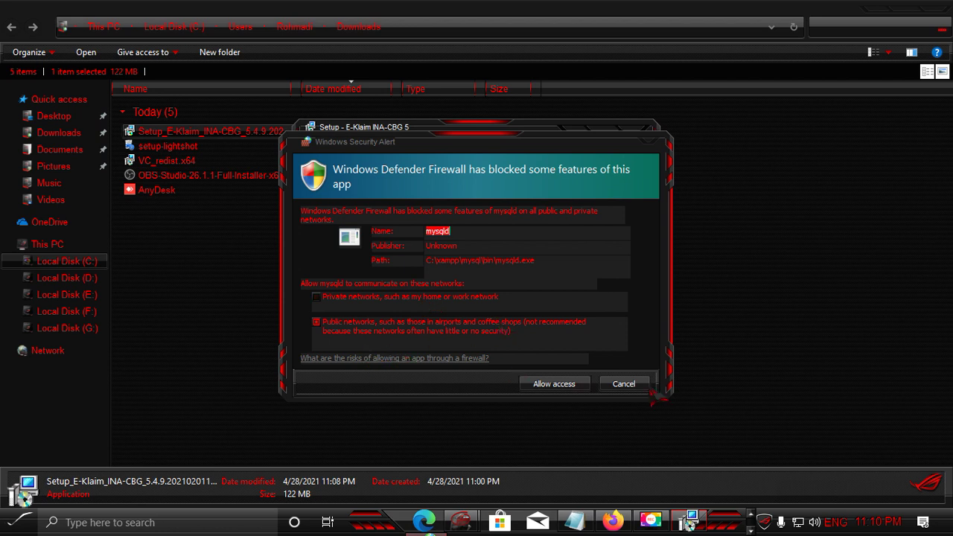
{"action": "left_click", "coordinate": [554, 384]}
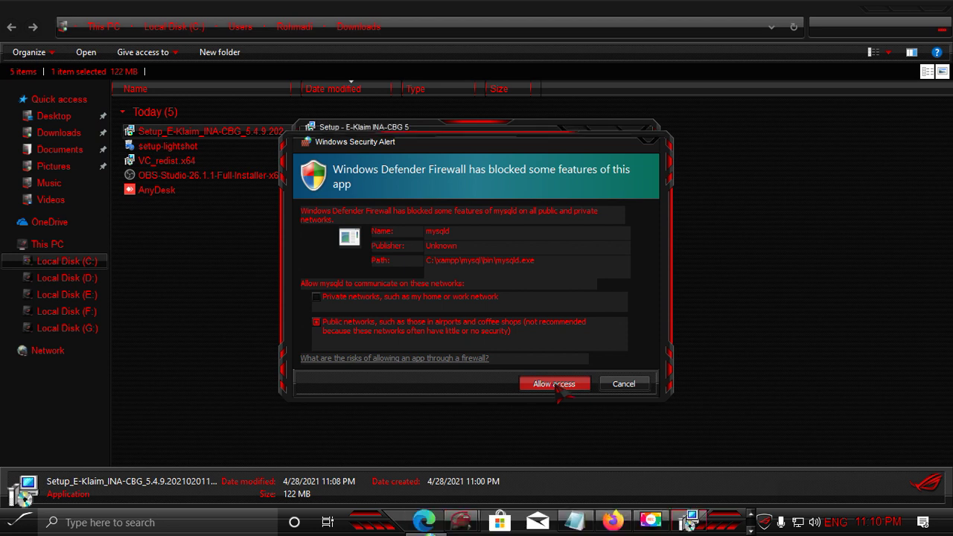
{"action": "left_click", "coordinate": [556, 385]}
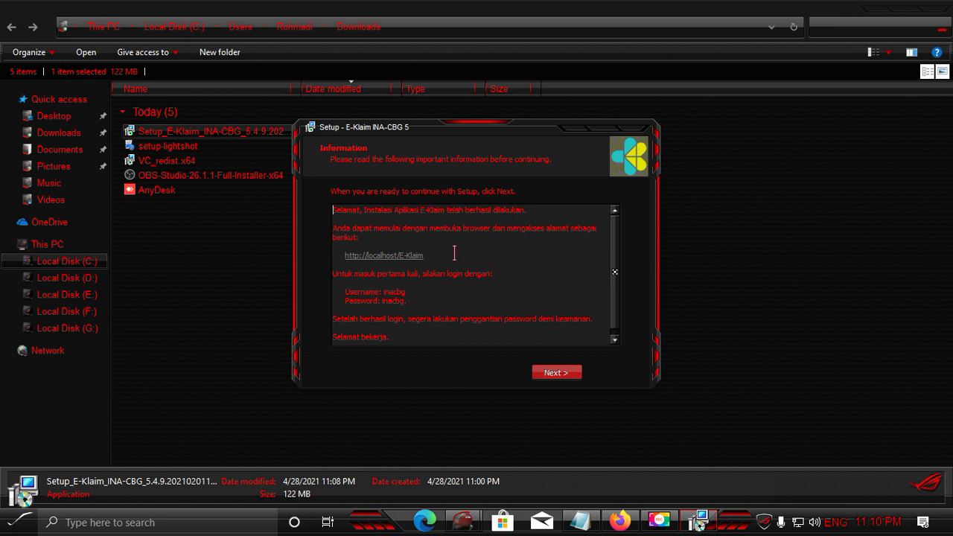
Copy the local E-Klaim address and the first-login username and password from the setup information into the Notepad note
{"action": "left_click_drag", "start_coordinate": [424, 256], "coordinate": [347, 257]}
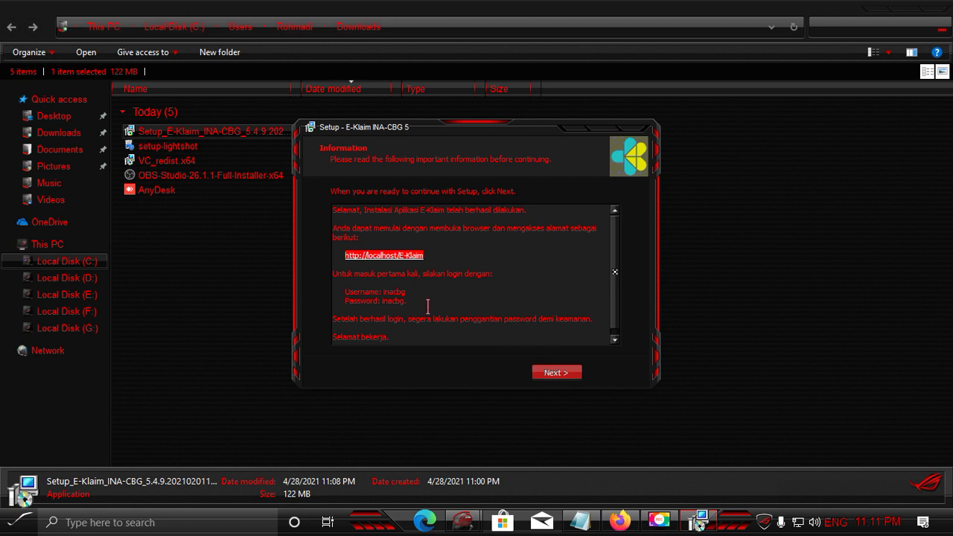
{"action": "left_click_drag", "start_coordinate": [428, 306], "coordinate": [322, 255]}
{"action": "key", "text": "ctrl+c"}
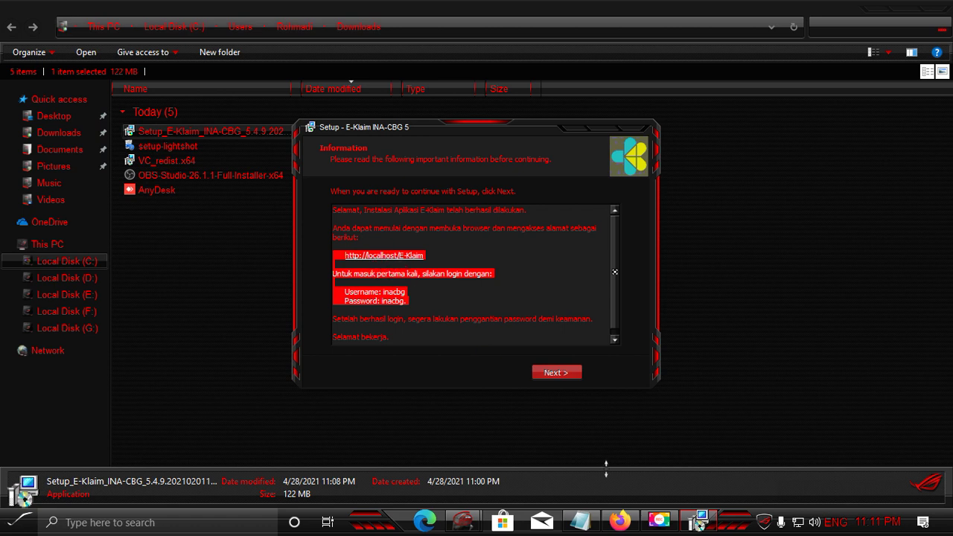
{"action": "left_click", "coordinate": [581, 521]}
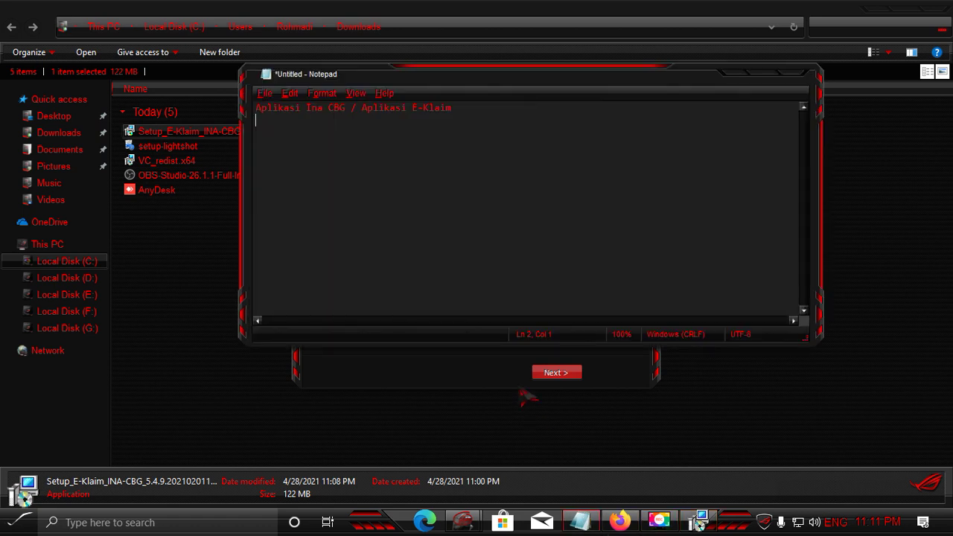
{"action": "key", "text": "ctrl+v"}
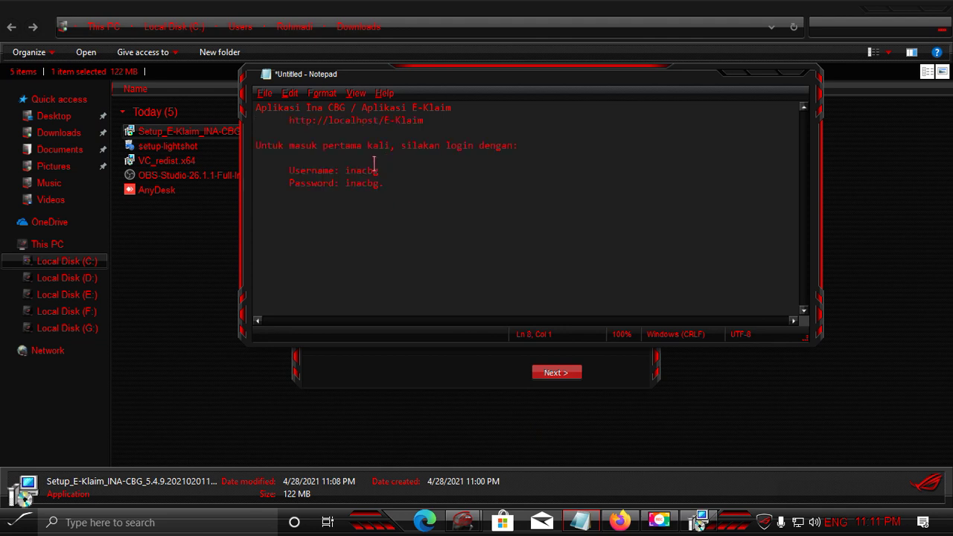
{"action": "left_click", "coordinate": [287, 119]}
{"action": "key", "text": "BackSpace"}
{"action": "key", "text": "BackSpace"}
{"action": "key", "text": "BackSpace"}
{"action": "key", "text": "BackSpace"}
{"action": "key", "text": "BackSpace"}
{"action": "key", "text": "BackSpace"}
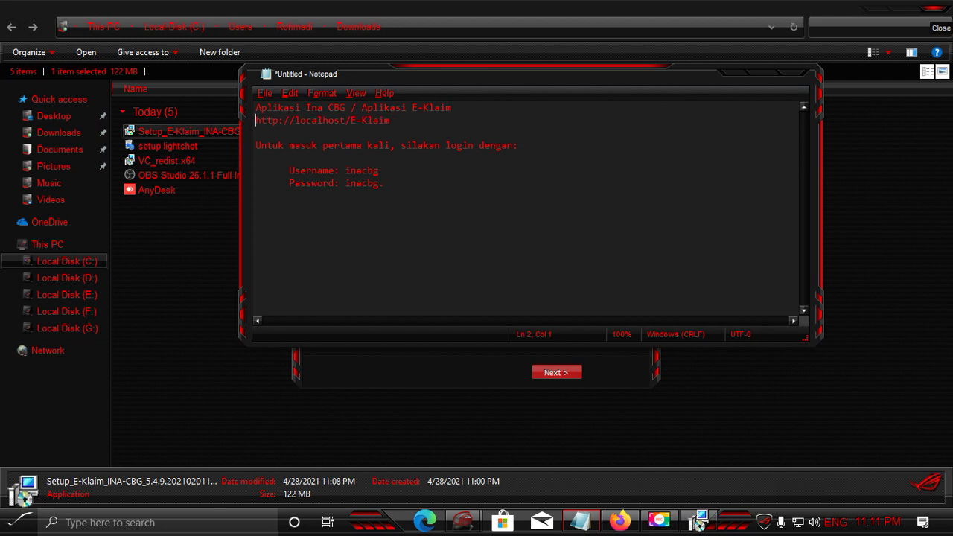
Add the line "Setelah berhasil instal buka mozila akses alamat berikut:" above the address, leaving a blank line below the title
{"action": "key", "text": "Return"}
{"action": "key", "text": "Return"}
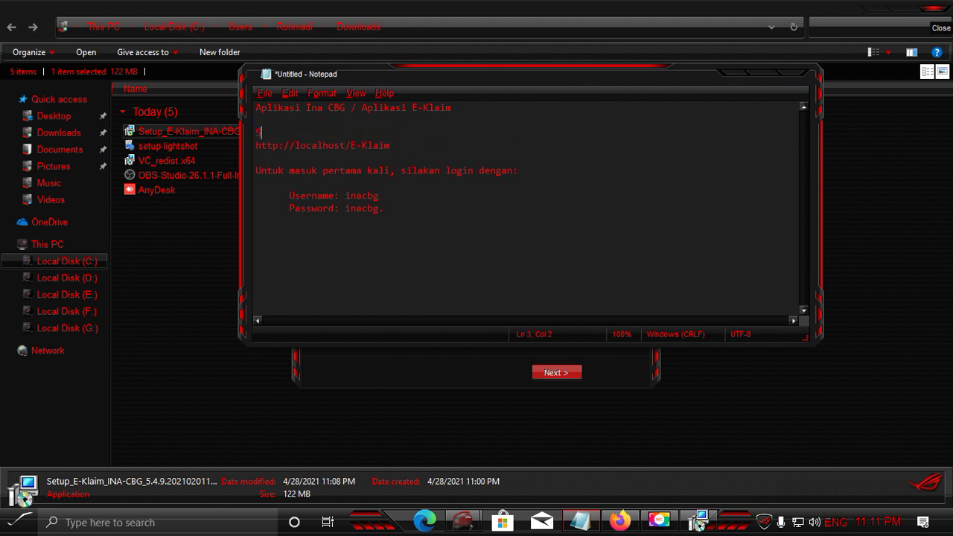
{"action": "type", "text": "Setelah berhas"}
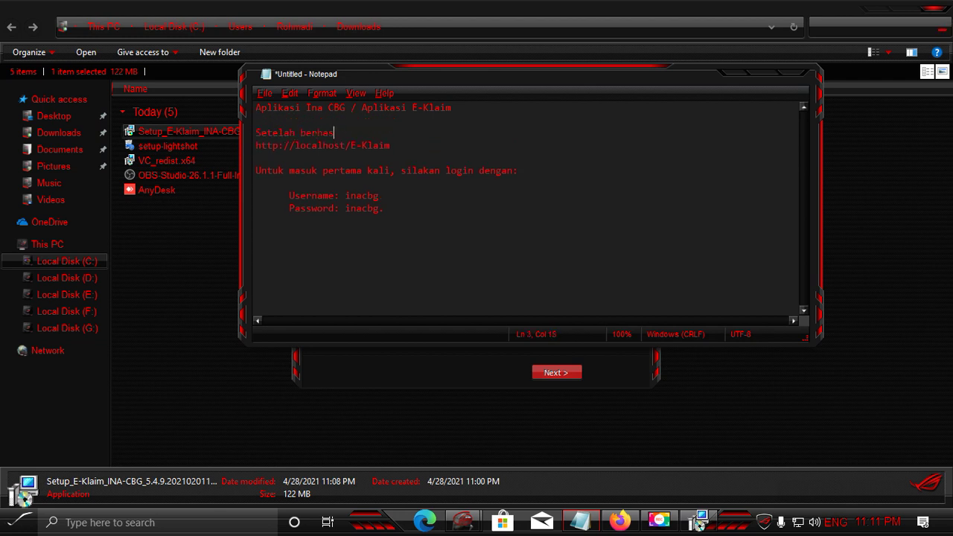
{"action": "type", "text": "il instal buka mozila akses alamat beriku"}
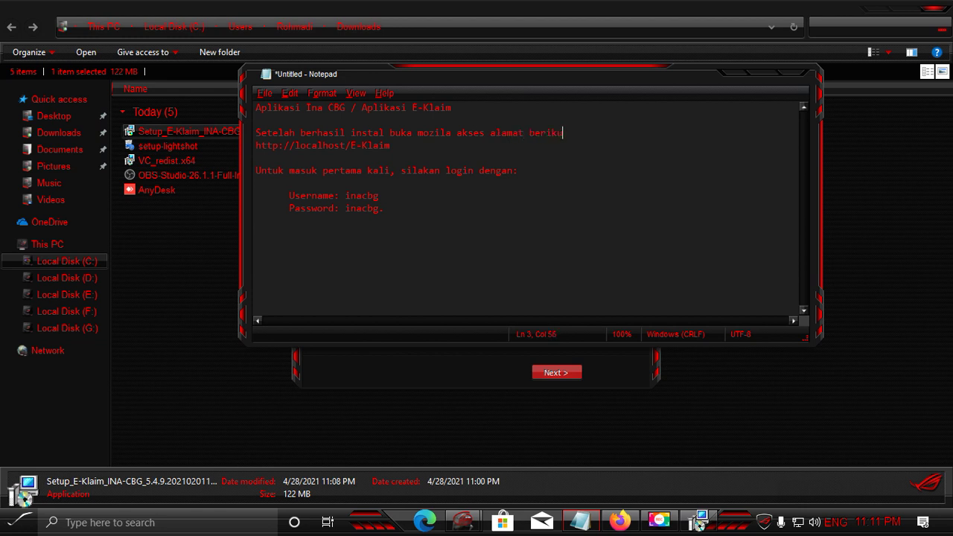
{"action": "type", "text": "t:"}
{"action": "key", "text": "Return"}
Remove the blank lines around the login instruction and left-align the username and password lines, keeping the "Password" label intact
{"action": "key", "text": "Delete"}
{"action": "key", "text": "Delete"}
{"action": "key", "text": "Delete"}
{"action": "key", "text": "Delete"}
{"action": "key", "text": "Delete"}
{"action": "key", "text": "Delete"}
{"action": "key", "text": "Delete"}
{"action": "key", "text": "Delete"}
{"action": "key", "text": "Delete"}
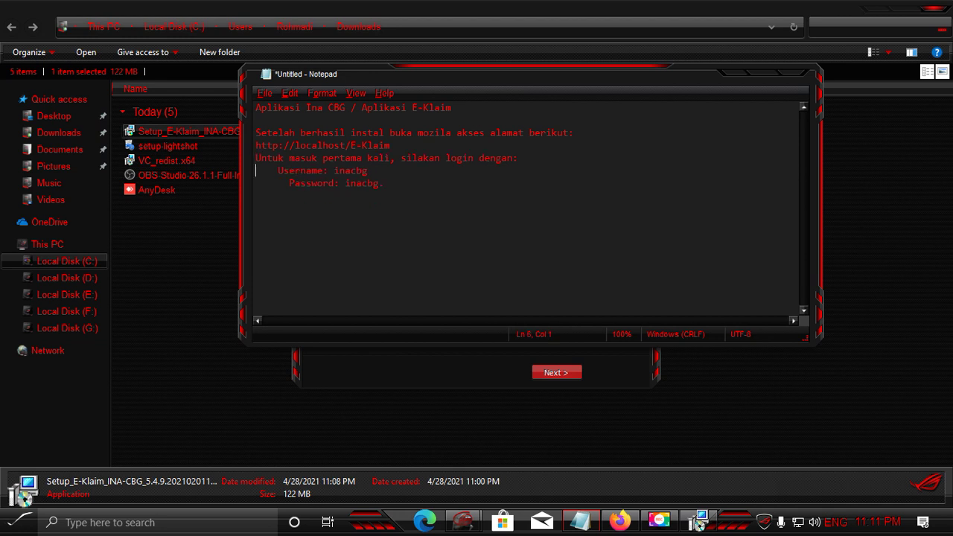
{"action": "key", "text": "Delete"}
{"action": "key", "text": "Delete"}
{"action": "key", "text": "Delete"}
{"action": "key", "text": "Delete"}
{"action": "key", "text": "Delete"}
{"action": "key", "text": "Delete"}
{"action": "key", "text": "Delete"}
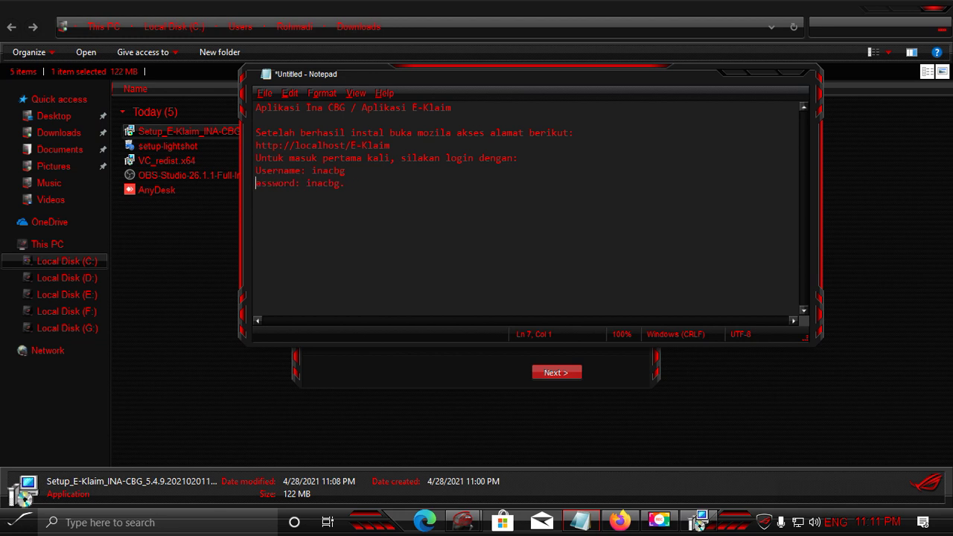
{"action": "type", "text": "P"}
{"action": "left_click_drag", "start_coordinate": [345, 172], "coordinate": [311, 172]}
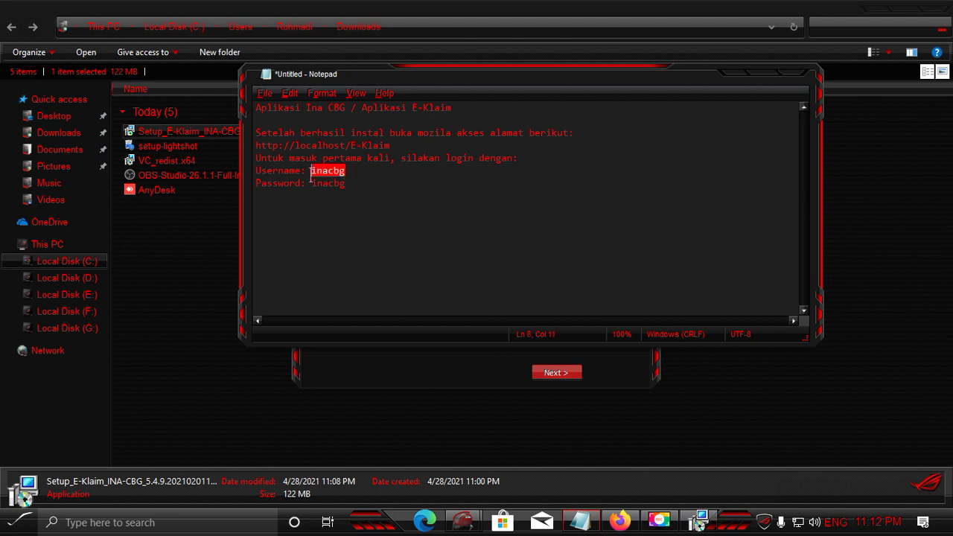
Move the E-Klaim INA-CBG 5 setup window clear of the note's text and finish the installation wizard
{"action": "left_click", "coordinate": [434, 375]}
{"action": "left_click", "coordinate": [531, 258]}
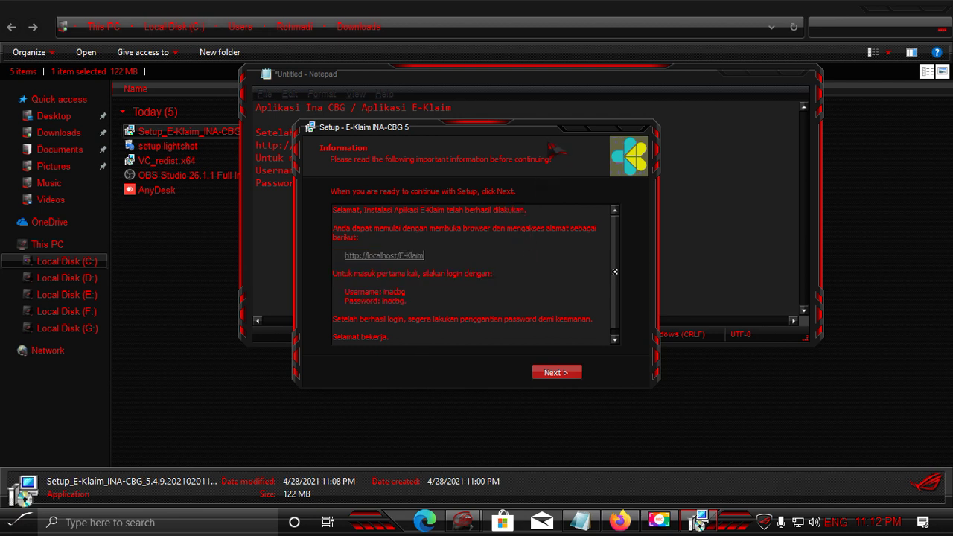
{"action": "left_click_drag", "start_coordinate": [527, 139], "coordinate": [618, 90]}
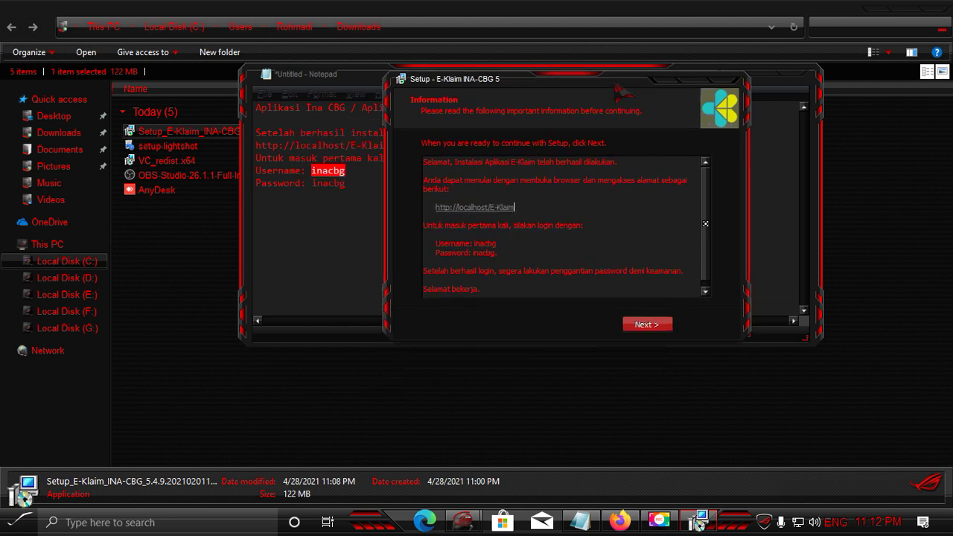
{"action": "left_click", "coordinate": [659, 324]}
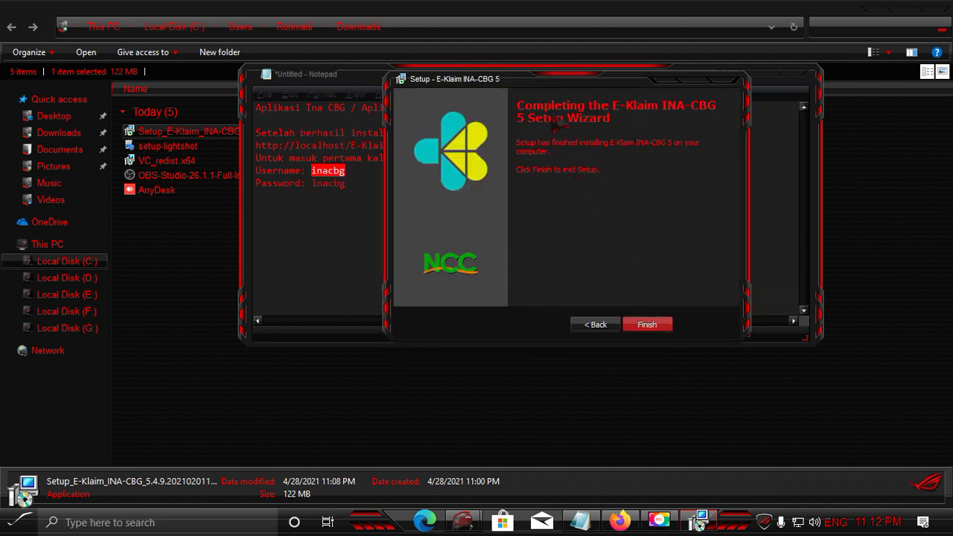
{"action": "left_click", "coordinate": [653, 327]}
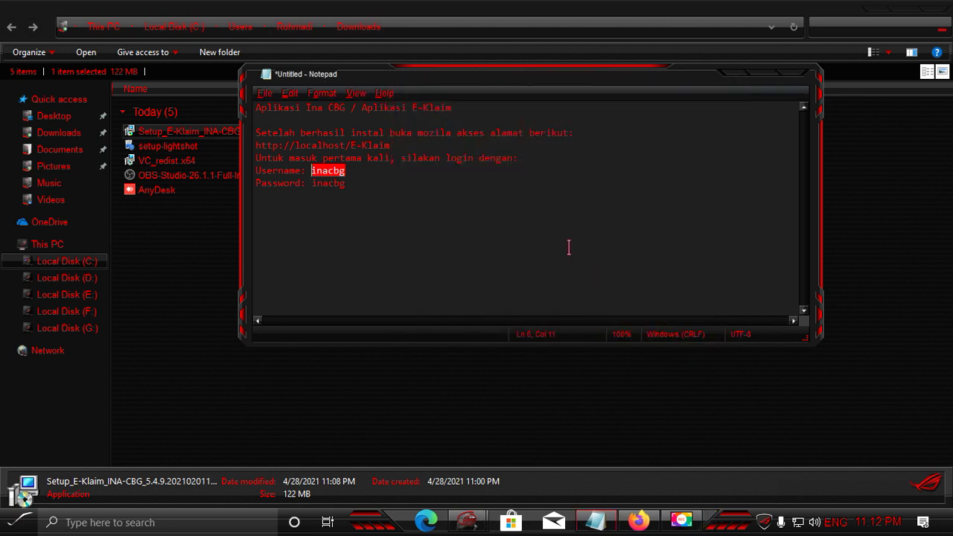
{"action": "left_click_drag", "start_coordinate": [399, 147], "coordinate": [265, 141]}
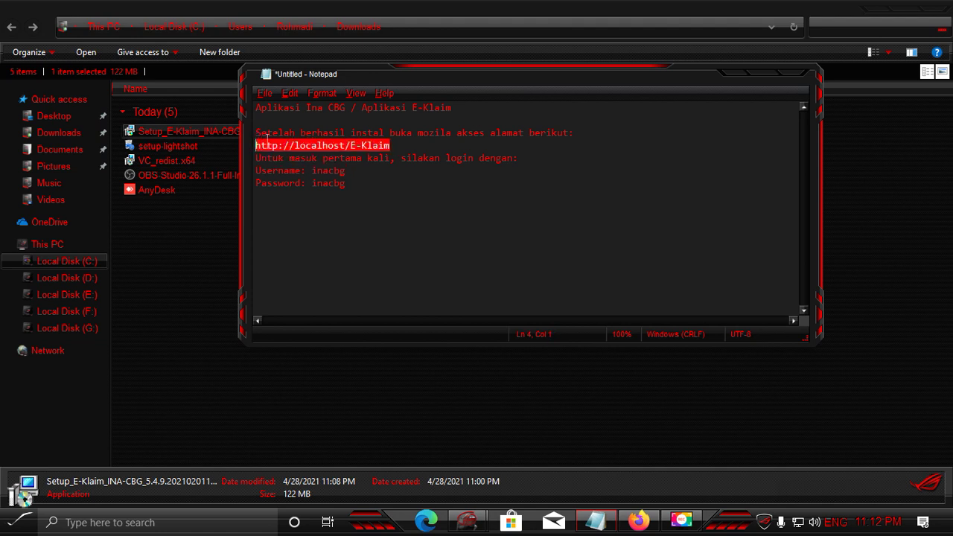
{"action": "left_click", "coordinate": [432, 514]}
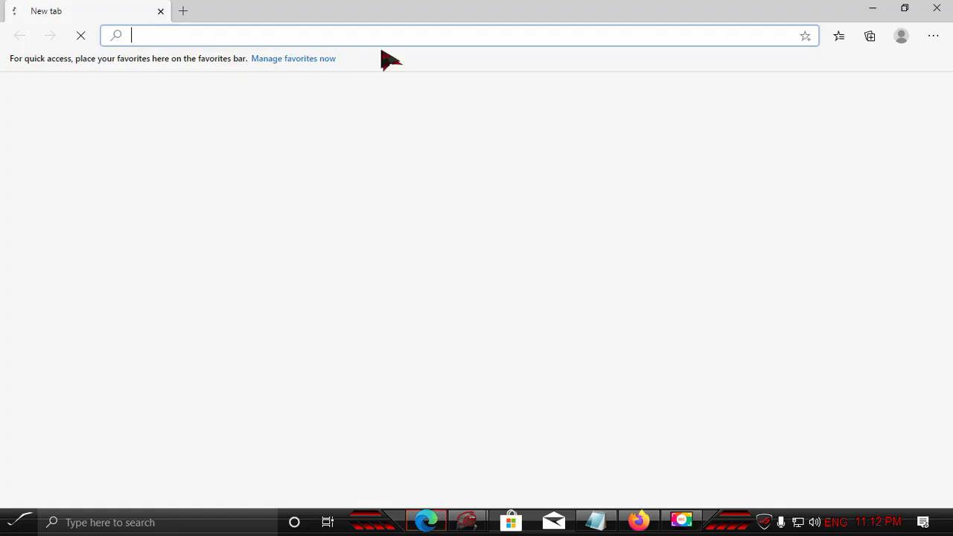
{"action": "type", "text": "http://localhost/E-Klaim"}
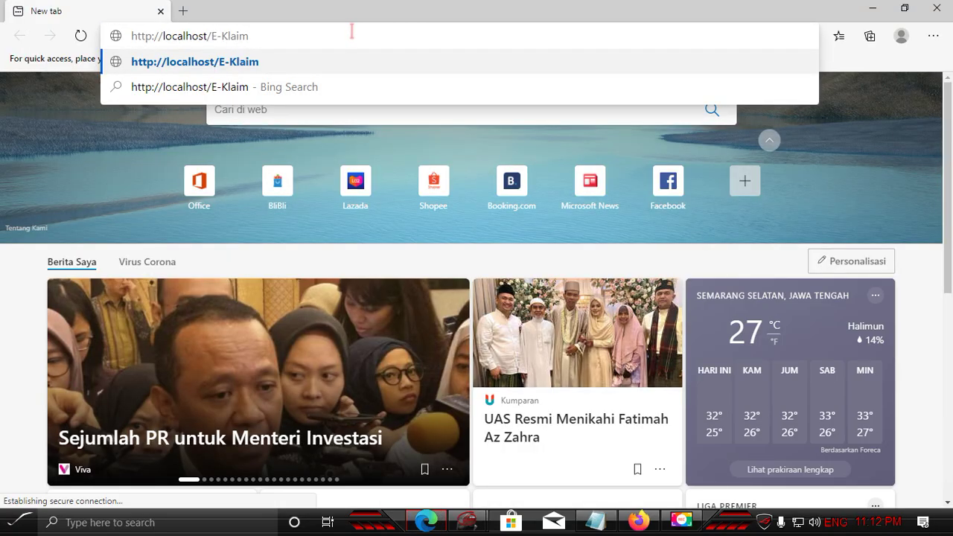
{"action": "key", "text": "Return"}
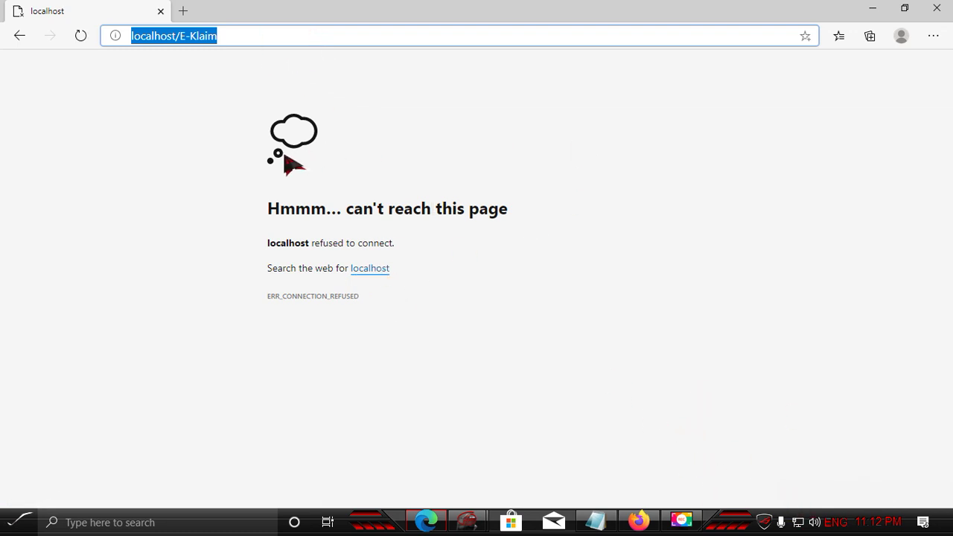
{"action": "left_click", "coordinate": [440, 141]}
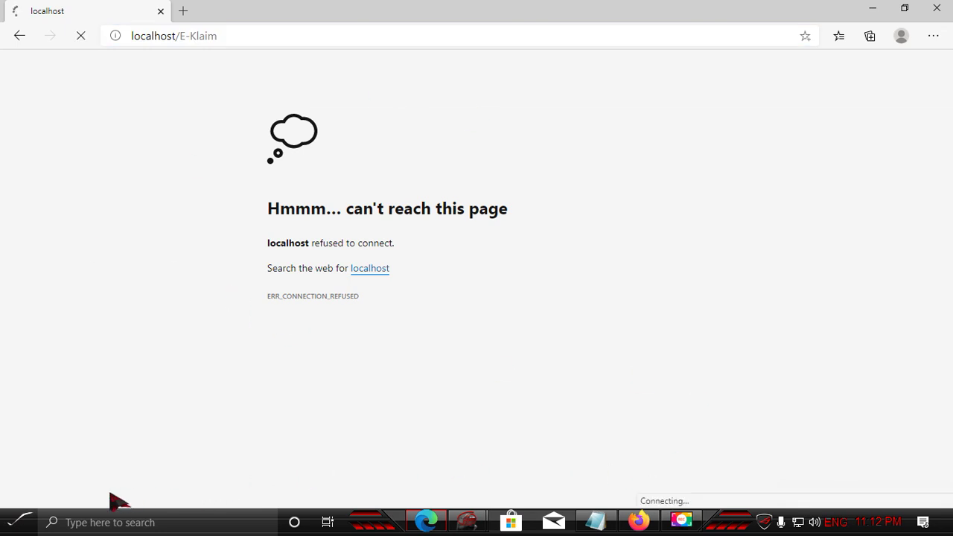
Search the computer's programs and files for xampp
{"action": "left_click", "coordinate": [21, 521]}
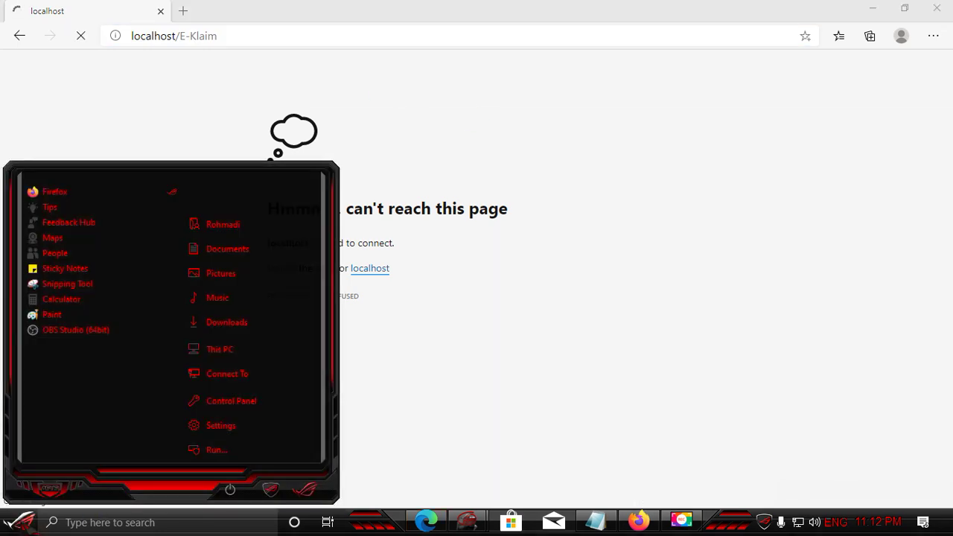
{"action": "type", "text": "xampp"}
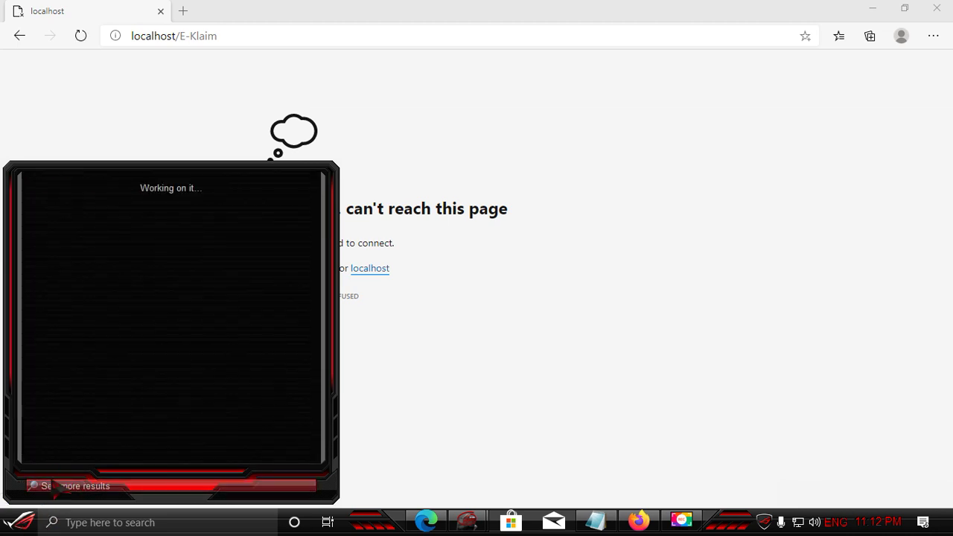
{"action": "left_click", "coordinate": [25, 521]}
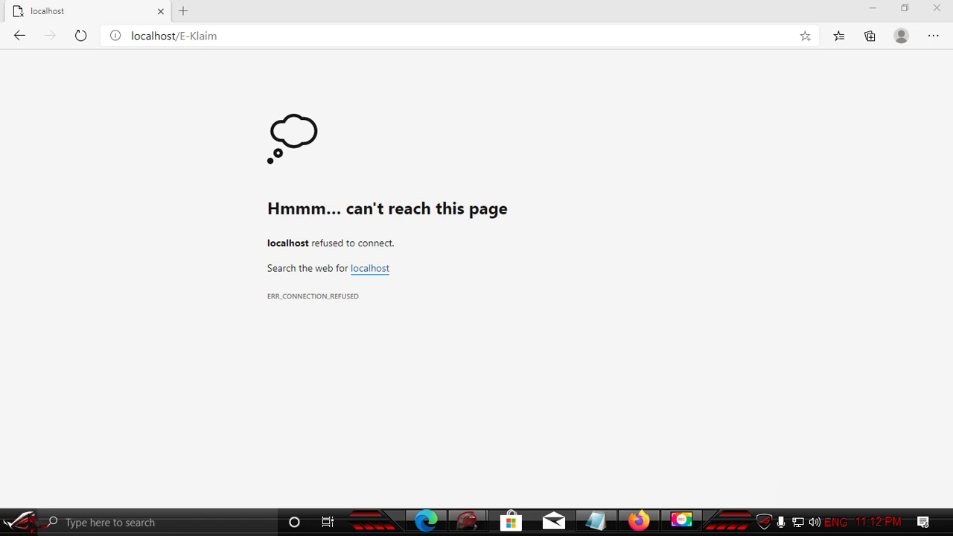
{"action": "left_click", "coordinate": [26, 522]}
{"action": "type", "text": "x"}
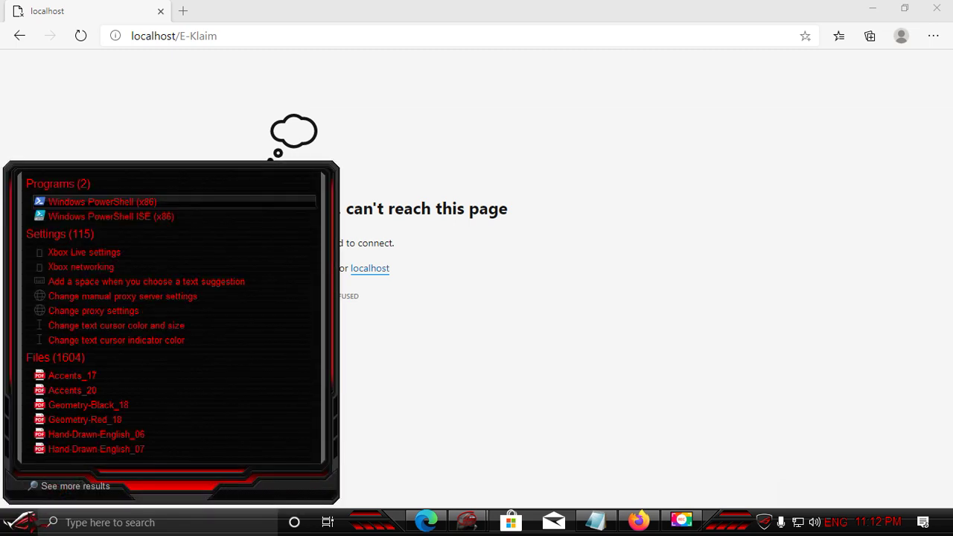
{"action": "left_click", "coordinate": [543, 383]}
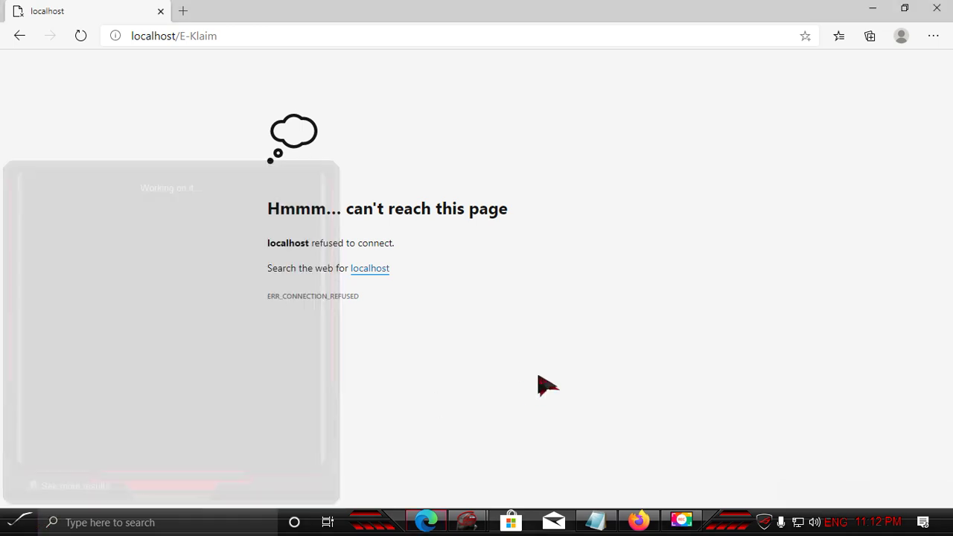
Reload the localhost/E-Klaim page in Microsoft Edge to check whether it is reachable
{"action": "left_click", "coordinate": [461, 515]}
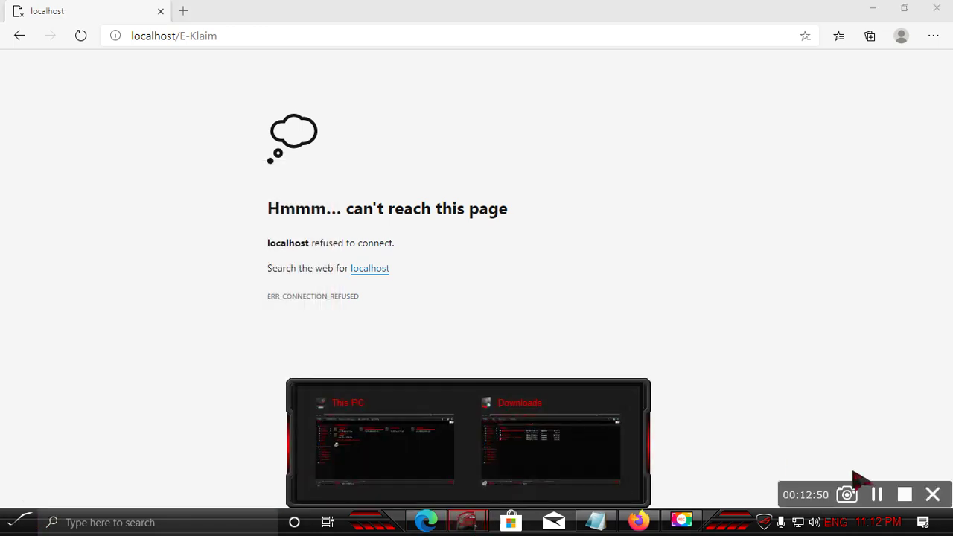
{"action": "left_click", "coordinate": [903, 496]}
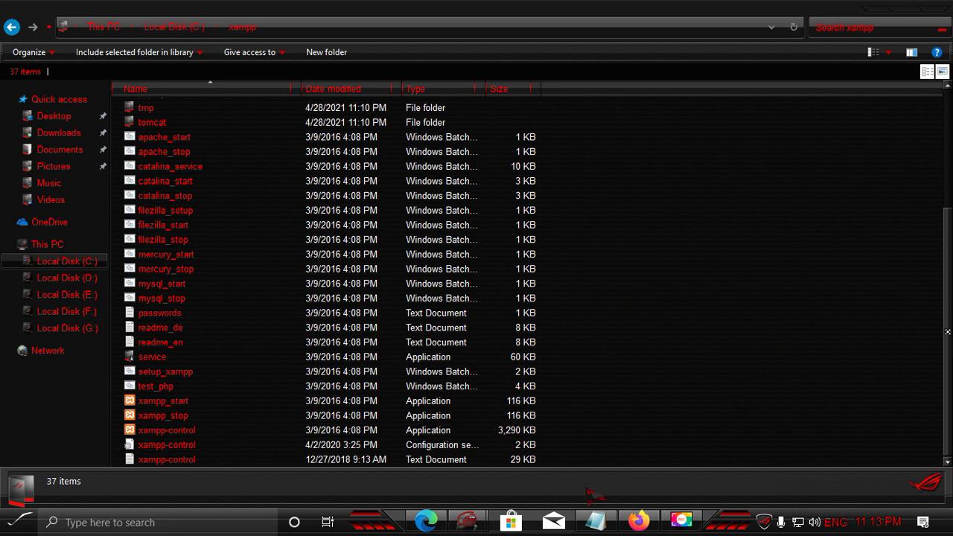
{"action": "left_click", "coordinate": [425, 521]}
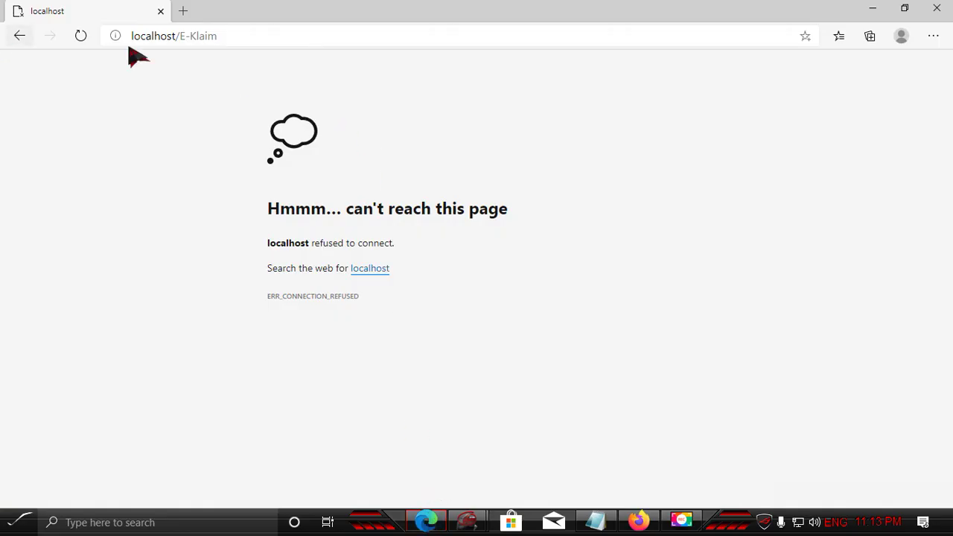
{"action": "key", "text": "F5"}
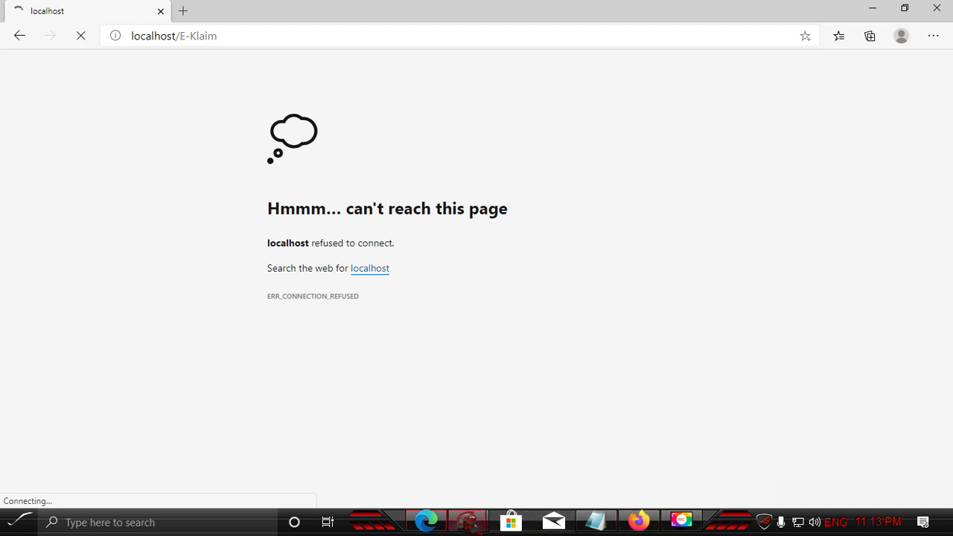
Switch to File Explorer and launch the xampp-control application from the xampp folder on Local Disk (C:)
{"action": "mouse_move", "coordinate": [469, 521]}
{"action": "left_click", "coordinate": [441, 477]}
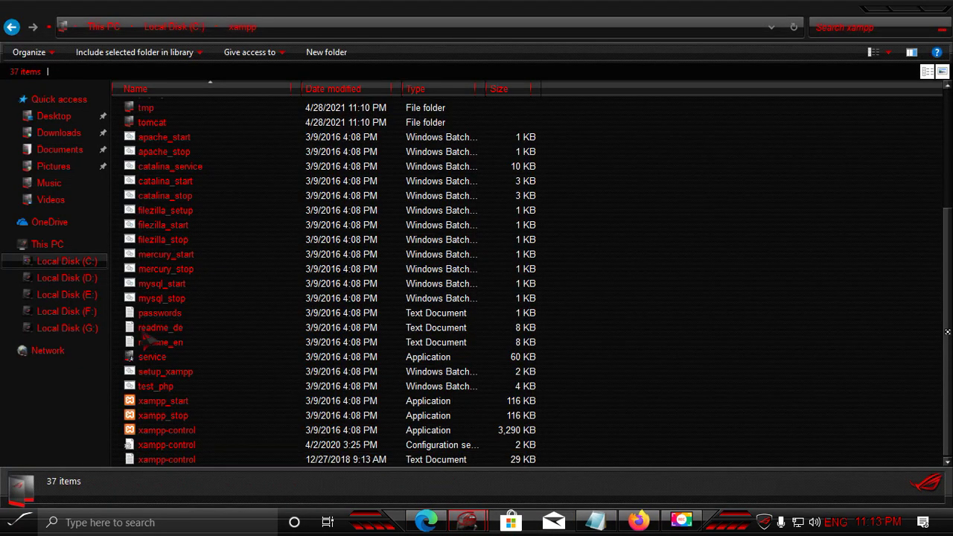
{"action": "left_click", "coordinate": [82, 263]}
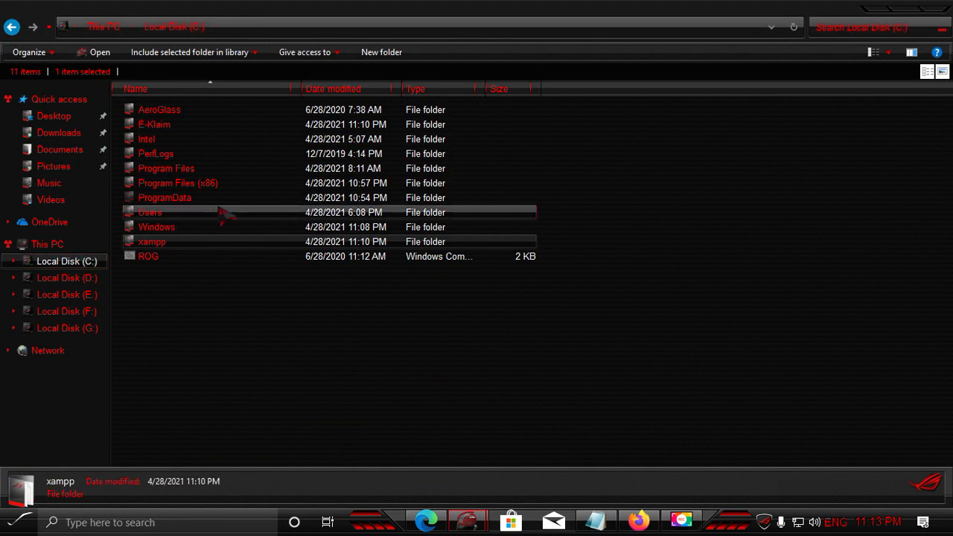
{"action": "double_click", "coordinate": [138, 240]}
{"action": "scroll", "coordinate": [245, 272], "scroll_direction": "down", "scroll_amount": 4}
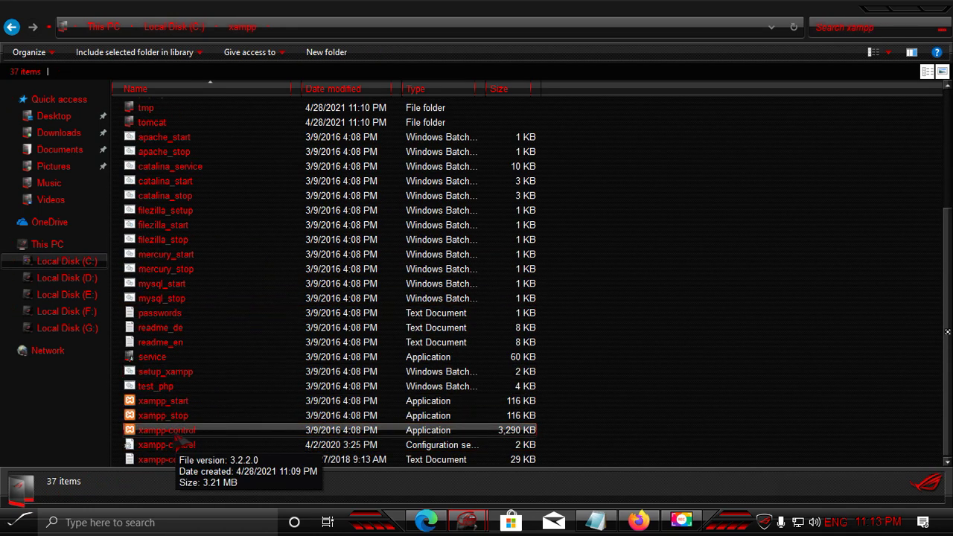
{"action": "left_click", "coordinate": [158, 432]}
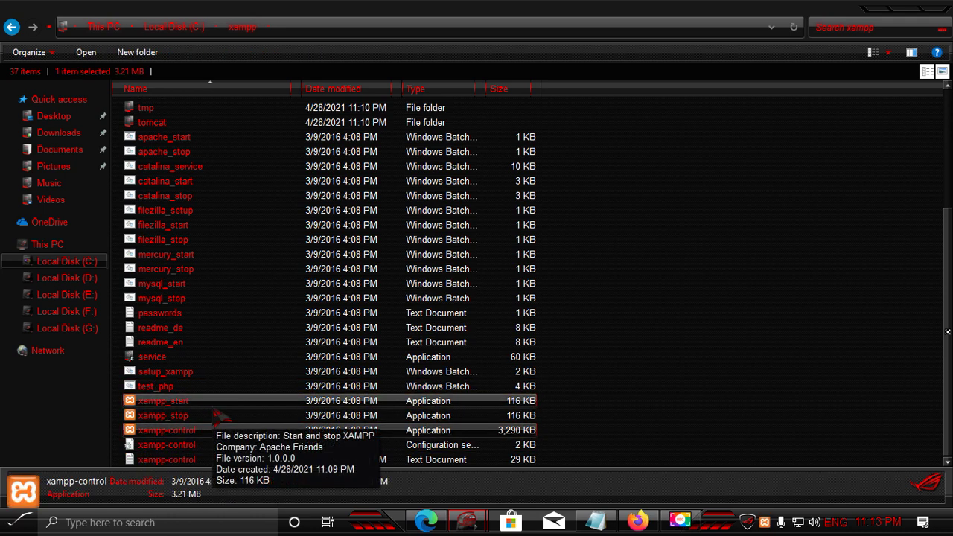
{"action": "double_click", "coordinate": [199, 433]}
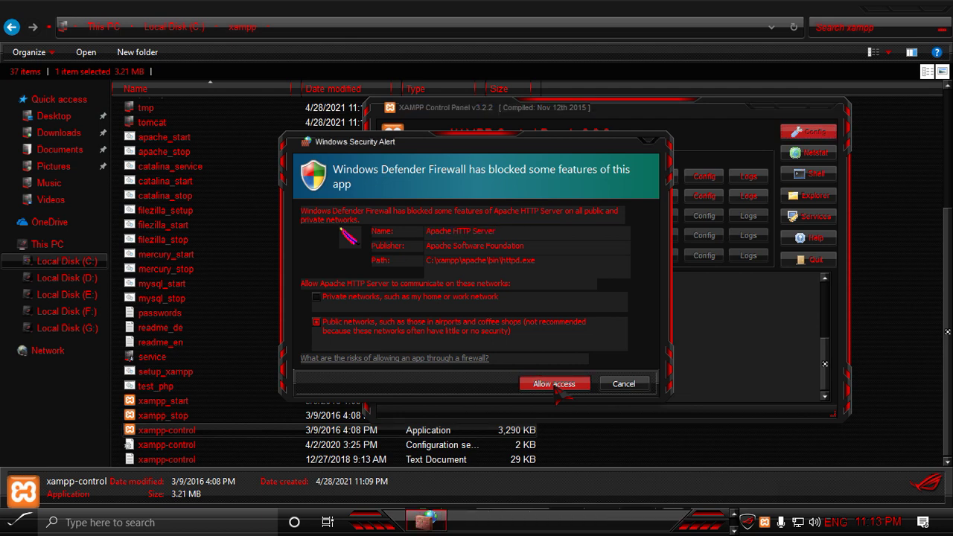
Allow Apache HTTP Server to communicate on public networks through Windows Defender Firewall and check the XAMPP module log
{"action": "left_click", "coordinate": [556, 387]}
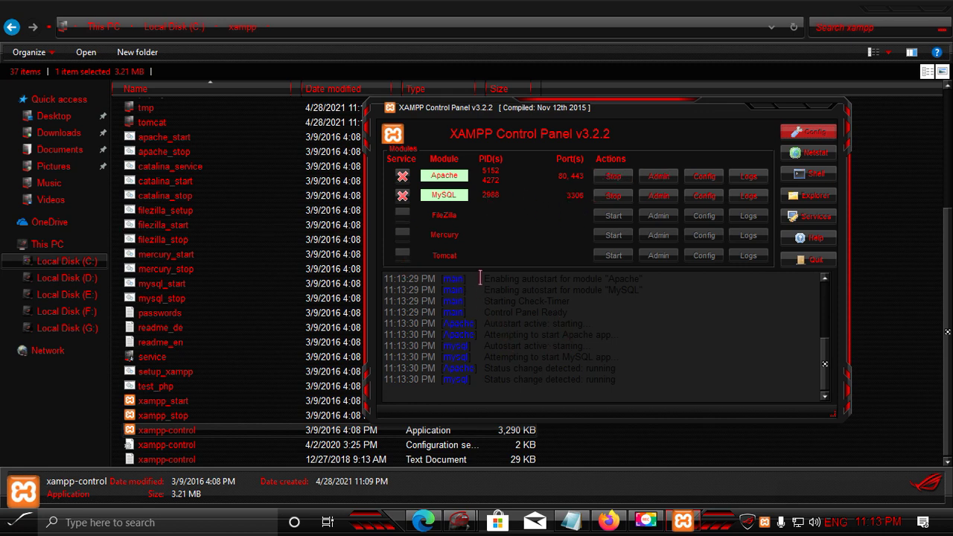
{"action": "left_click_drag", "start_coordinate": [480, 277], "coordinate": [464, 288]}
{"action": "left_click", "coordinate": [720, 355]}
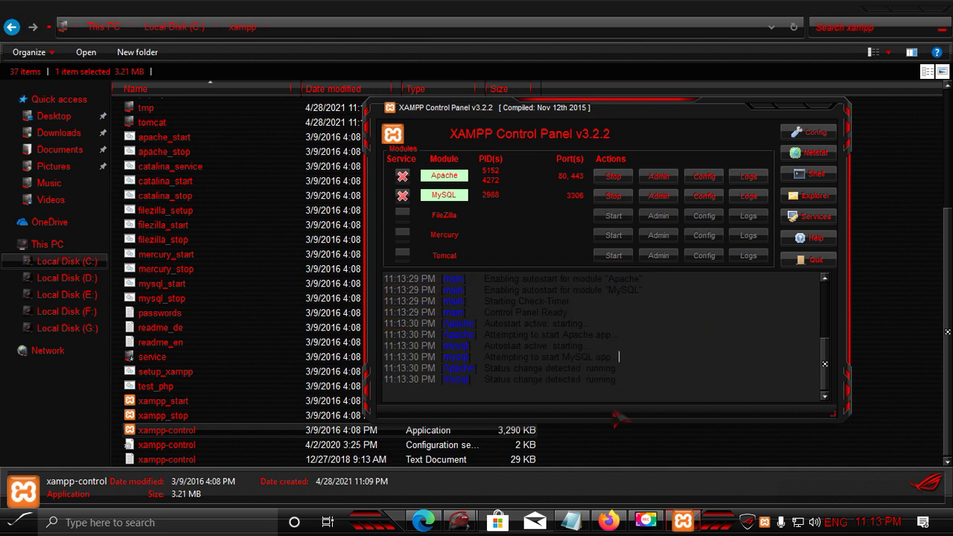
Return to Microsoft Edge and load localhost/E-Klaim again with the XAMPP modules running
{"action": "left_click", "coordinate": [424, 523]}
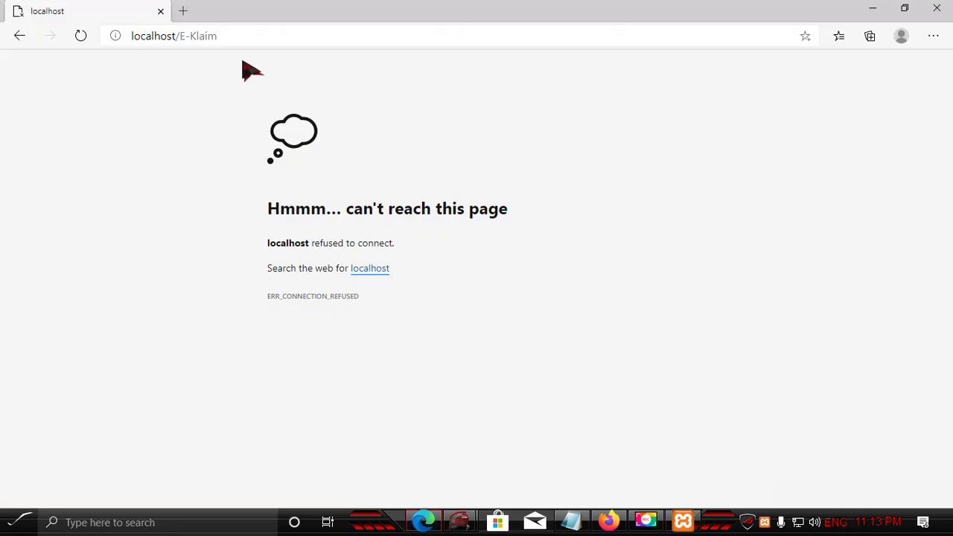
{"action": "left_click", "coordinate": [238, 37]}
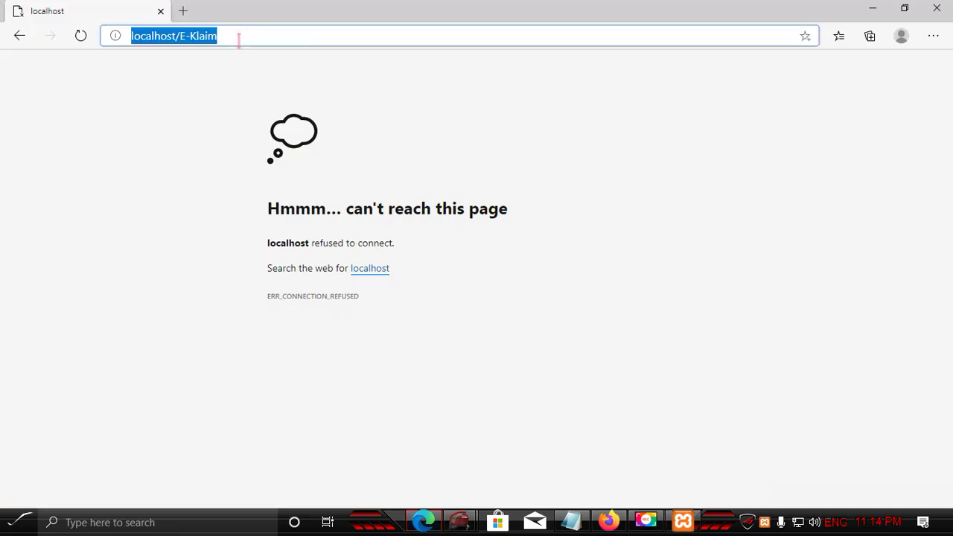
{"action": "key", "text": "Return"}
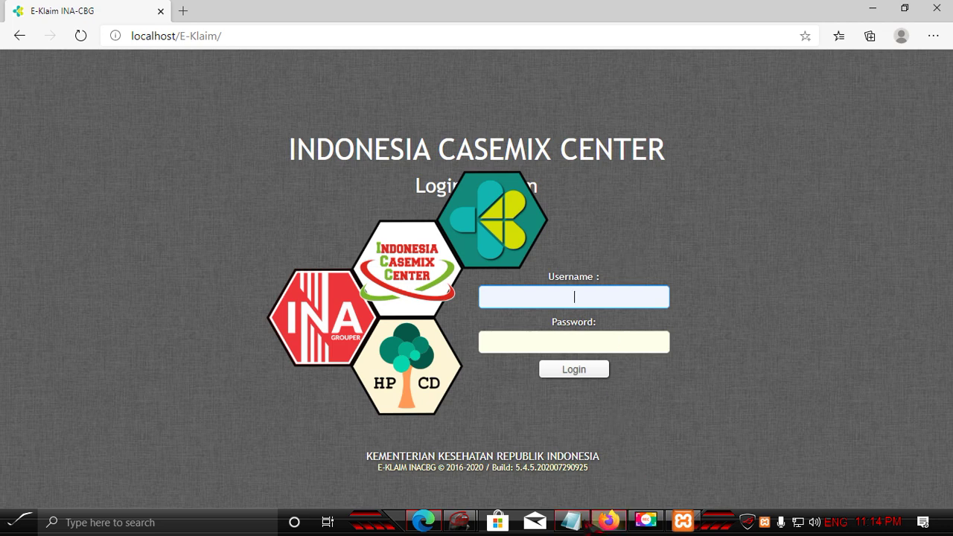
Switch to the Notepad note and copy the first-login username
{"action": "left_click", "coordinate": [570, 522]}
{"action": "left_click", "coordinate": [393, 170]}
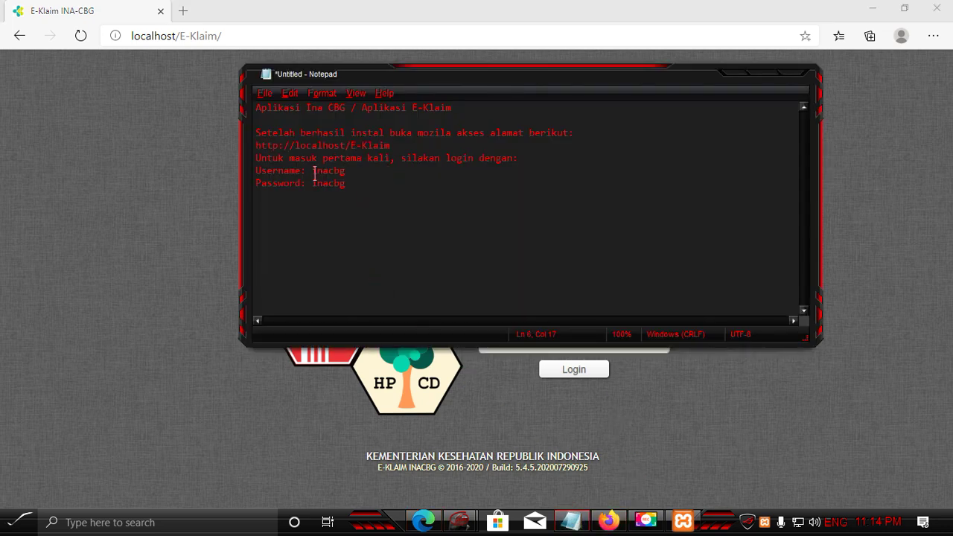
{"action": "left_click_drag", "start_coordinate": [314, 171], "coordinate": [339, 170]}
{"action": "right_click", "coordinate": [342, 173]}
{"action": "left_click", "coordinate": [374, 209]}
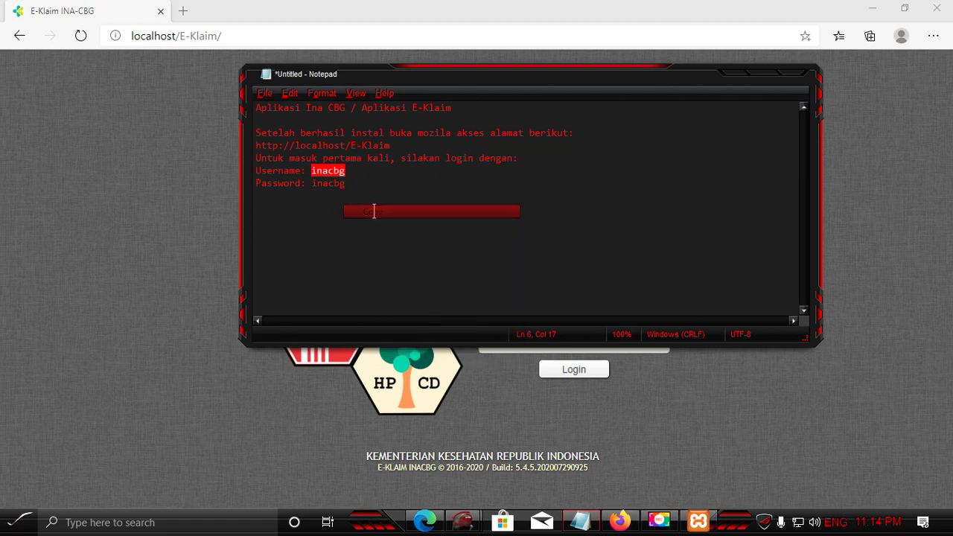
Paste the copied first-login value into the username and password fields of the E-Klaim login page and log in
{"action": "left_click", "coordinate": [628, 523]}
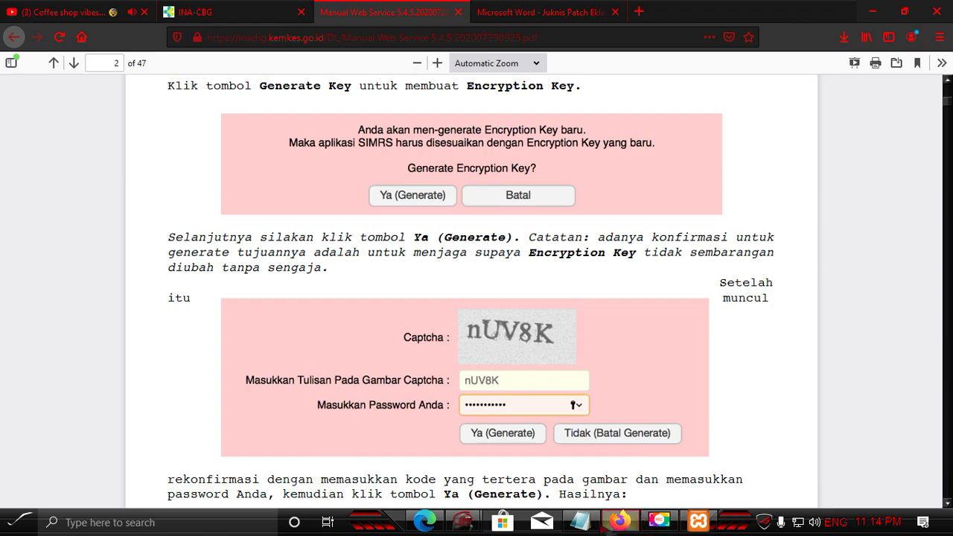
{"action": "left_click", "coordinate": [426, 521]}
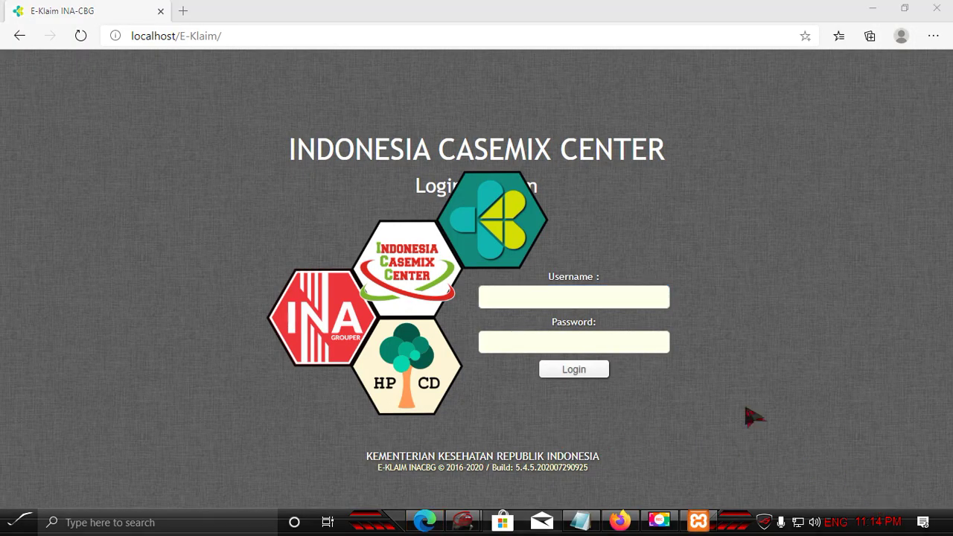
{"action": "right_click", "coordinate": [604, 296]}
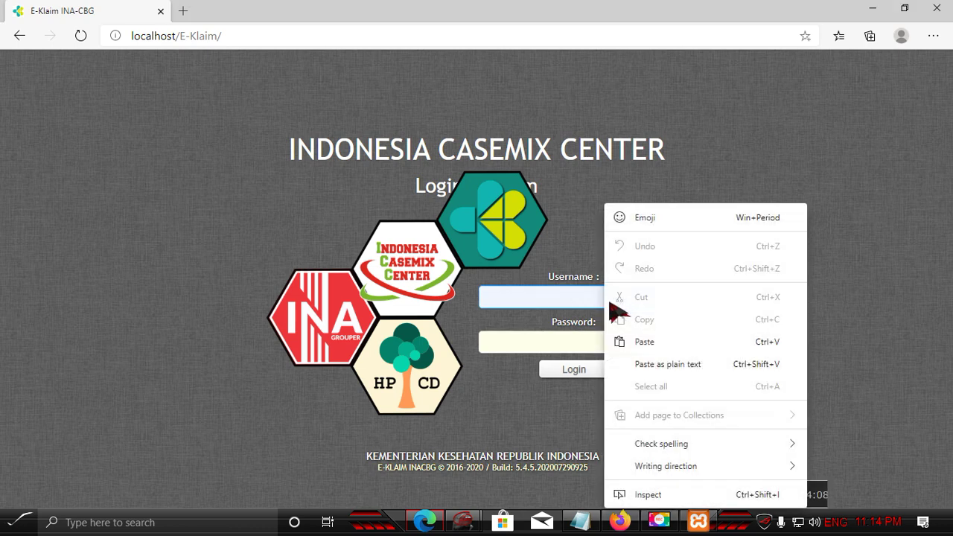
{"action": "left_click", "coordinate": [646, 342]}
{"action": "right_click", "coordinate": [609, 340]}
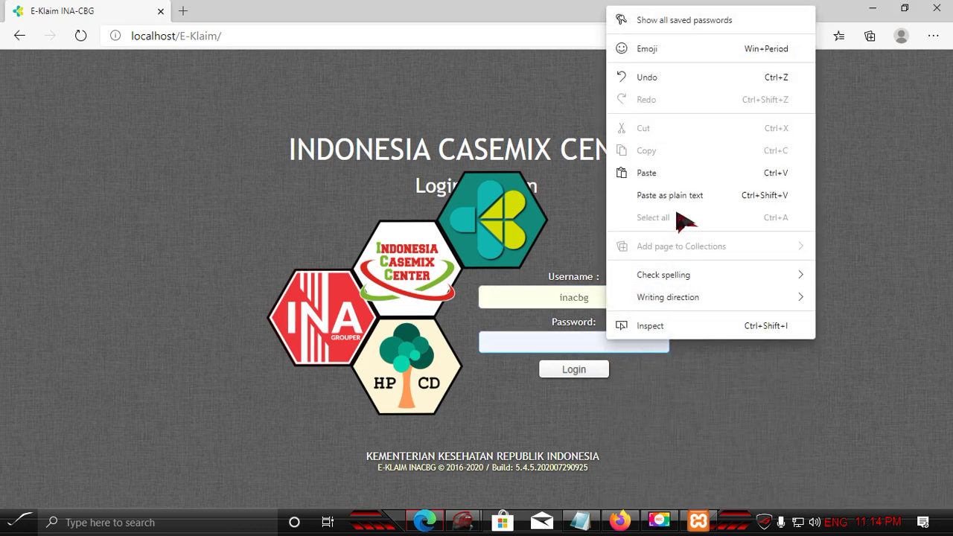
{"action": "left_click", "coordinate": [680, 177]}
{"action": "left_click", "coordinate": [591, 373]}
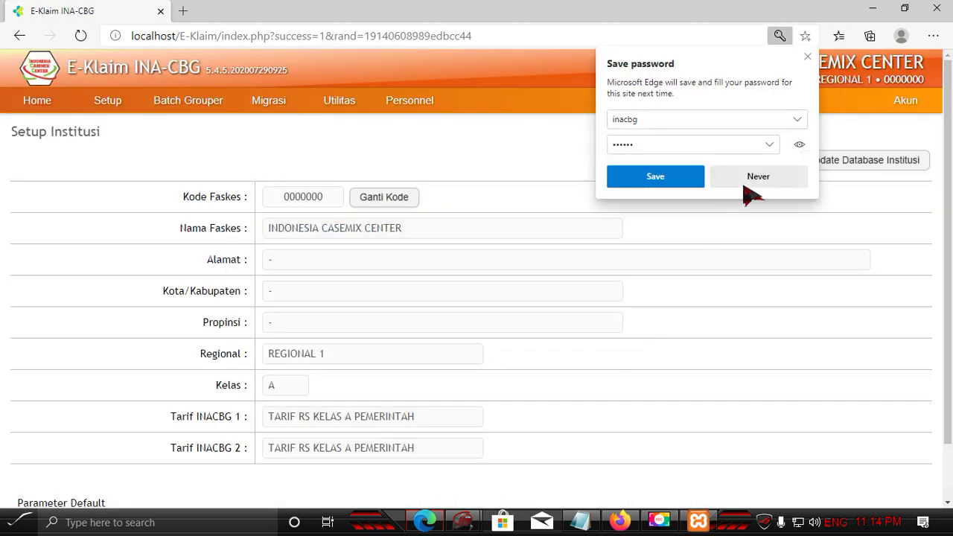
Dismiss the browser's save-password prompt without saving and look over the Setup Institusi page
{"action": "left_click", "coordinate": [807, 57]}
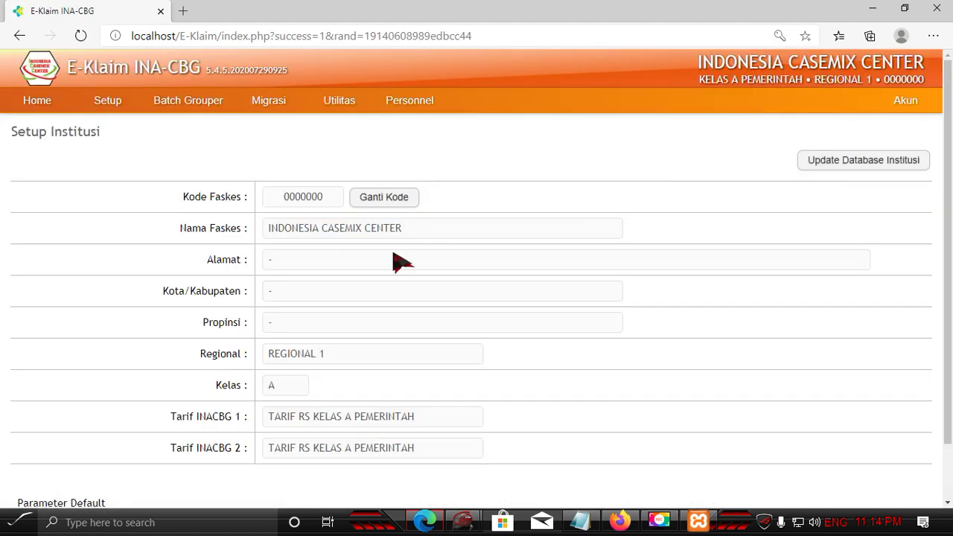
{"action": "scroll", "coordinate": [357, 304], "scroll_direction": "down", "scroll_amount": 1}
{"action": "scroll", "coordinate": [357, 316], "scroll_direction": "up", "scroll_amount": 1}
{"action": "scroll", "coordinate": [356, 320], "scroll_direction": "down", "scroll_amount": 1}
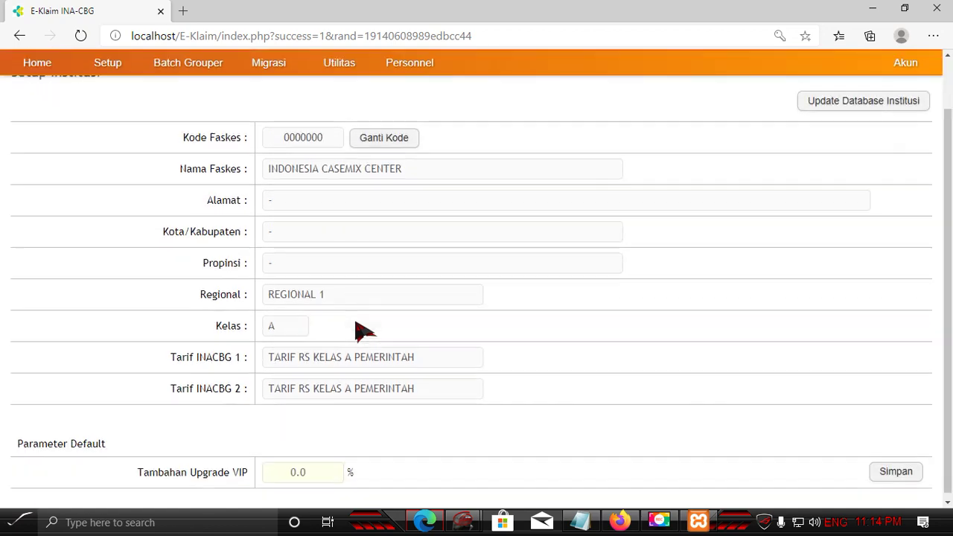
{"action": "scroll", "coordinate": [361, 332], "scroll_direction": "up", "scroll_amount": 1}
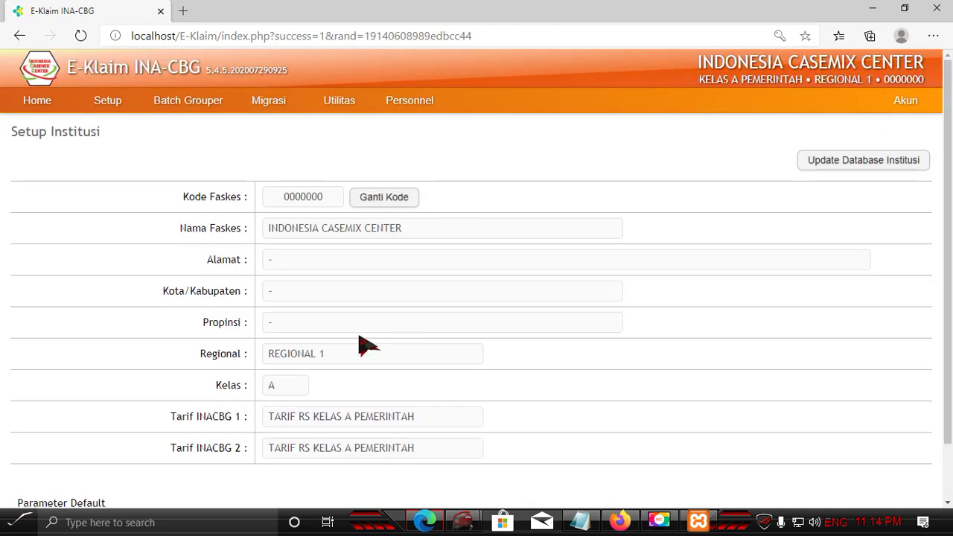
Visit the E-Klaim Home page, return to Setup Institusi, and examine the institution fields and the Parameter Default section
{"action": "left_click", "coordinate": [111, 105]}
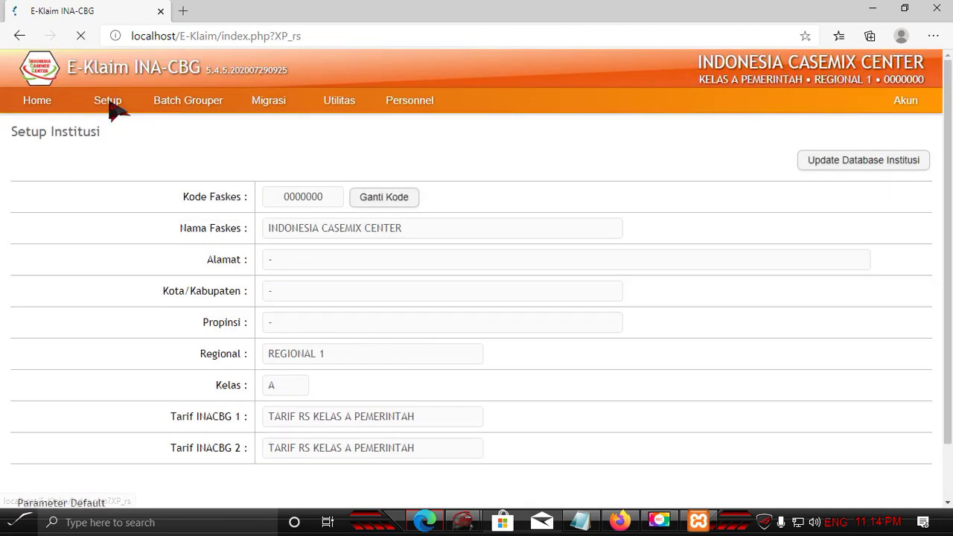
{"action": "left_click", "coordinate": [43, 106]}
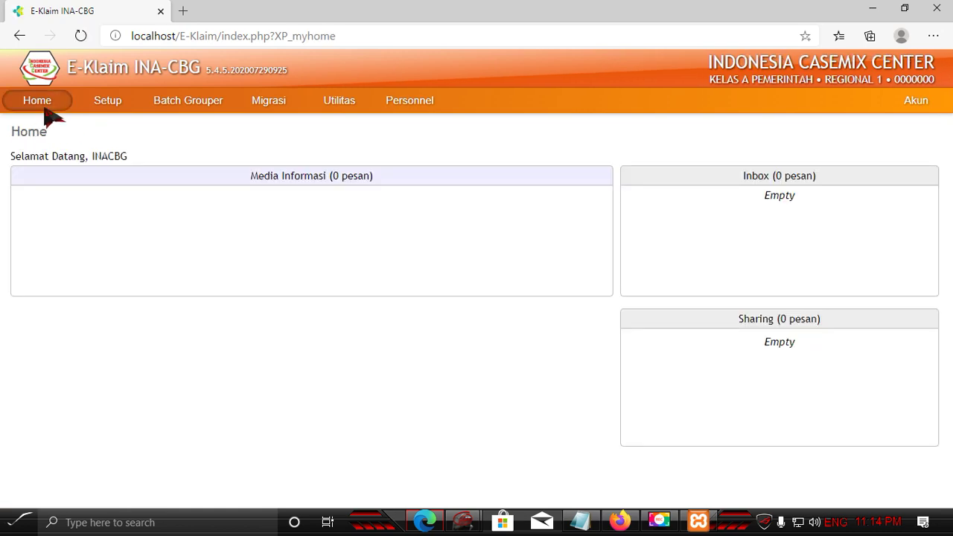
{"action": "left_click", "coordinate": [20, 35]}
{"action": "left_click", "coordinate": [20, 36]}
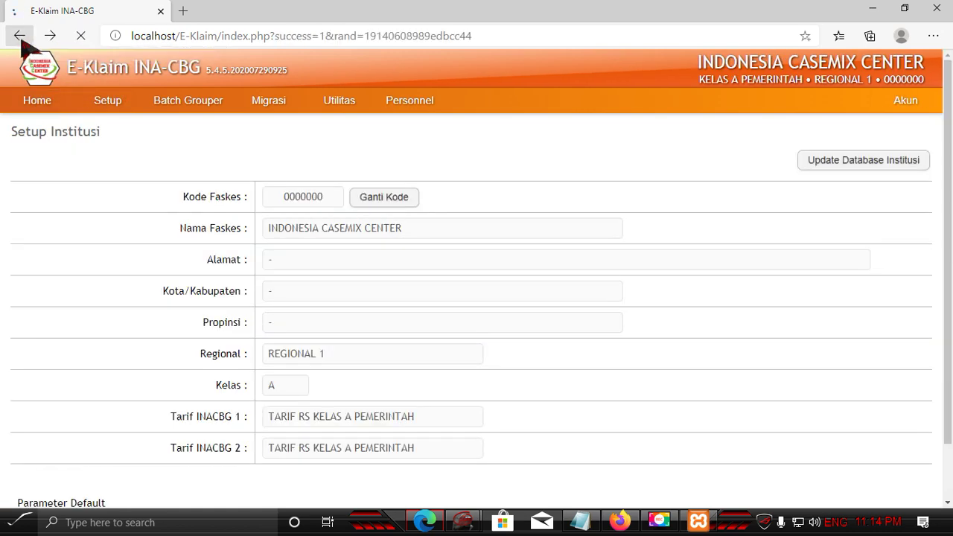
{"action": "scroll", "coordinate": [458, 264], "scroll_direction": "down", "scroll_amount": 1}
{"action": "scroll", "coordinate": [463, 283], "scroll_direction": "up", "scroll_amount": 1}
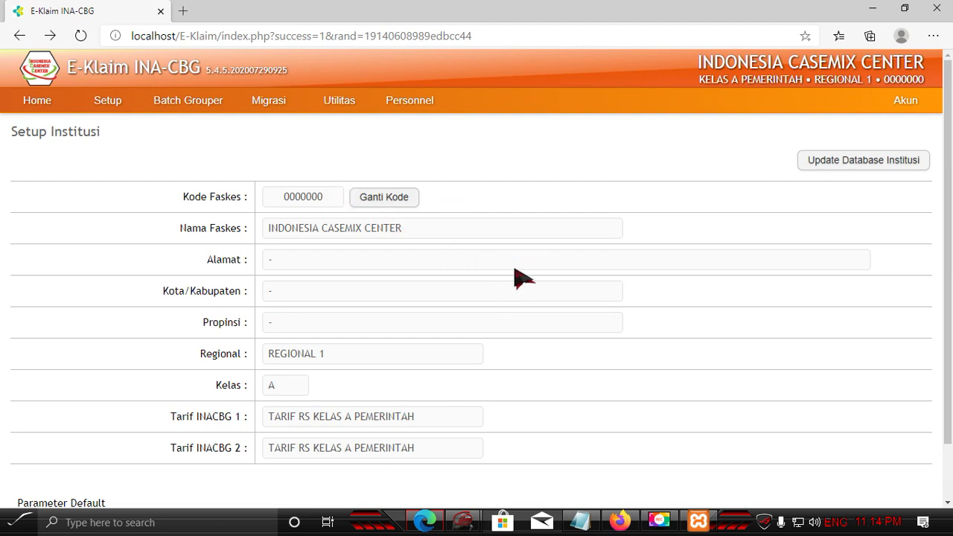
{"action": "scroll", "coordinate": [454, 332], "scroll_direction": "down", "scroll_amount": 1}
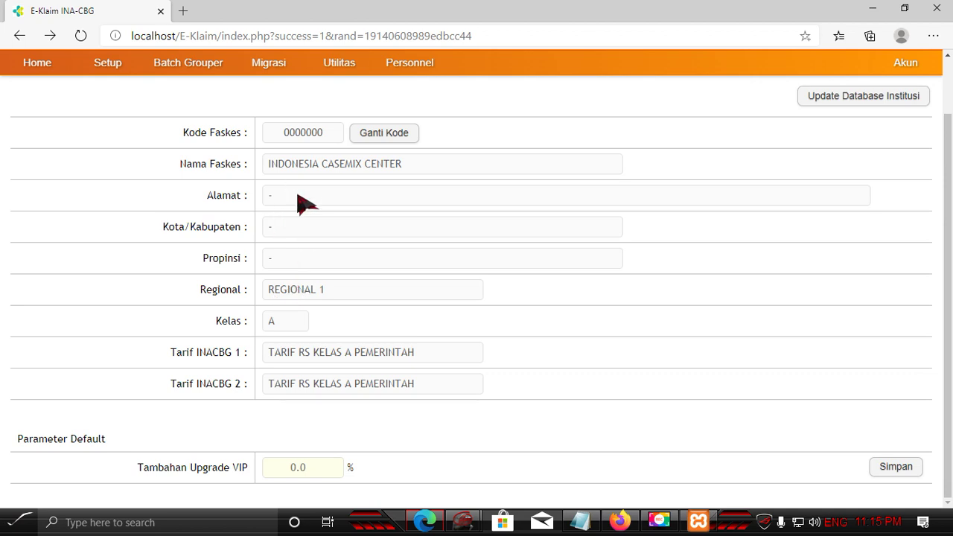
{"action": "scroll", "coordinate": [312, 192], "scroll_direction": "up", "scroll_amount": 1}
{"action": "scroll", "coordinate": [311, 192], "scroll_direction": "up", "scroll_amount": 2}
{"action": "scroll", "coordinate": [311, 192], "scroll_direction": "down", "scroll_amount": 3}
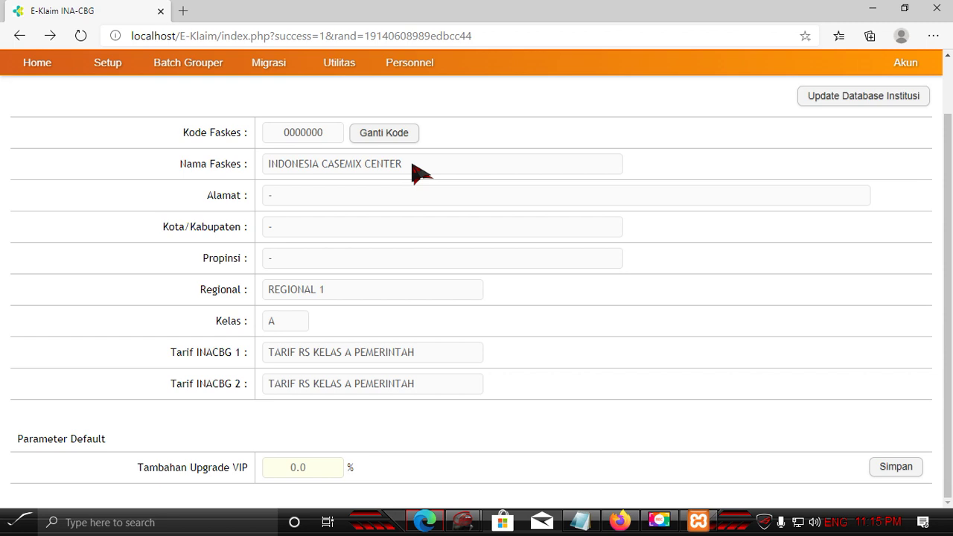
{"action": "left_click", "coordinate": [905, 63]}
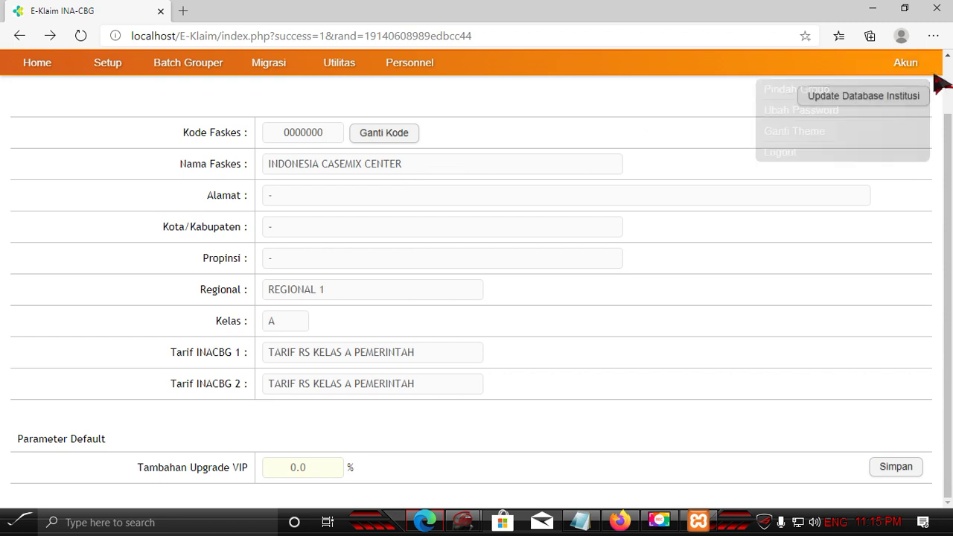
{"action": "left_click", "coordinate": [446, 216]}
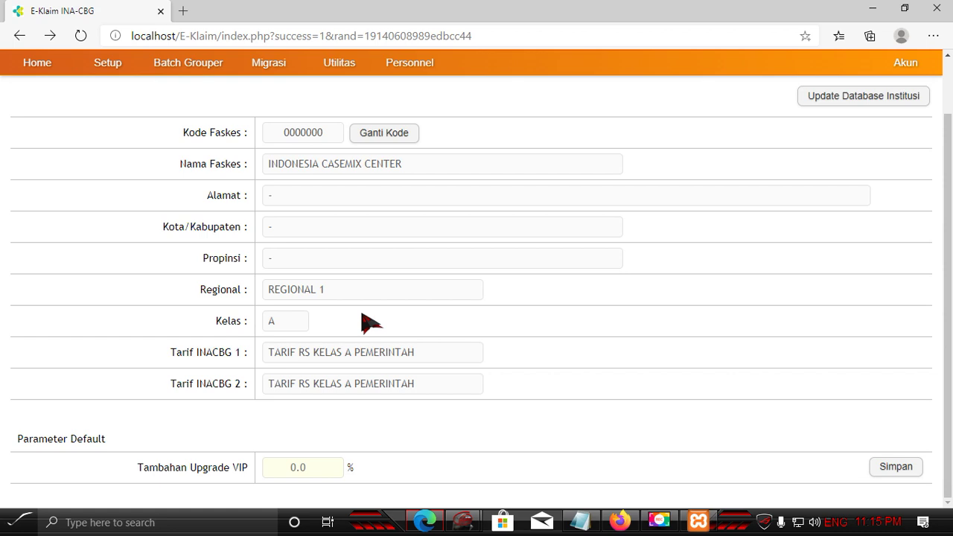
{"action": "scroll", "coordinate": [346, 205], "scroll_direction": "up", "scroll_amount": 1}
{"action": "scroll", "coordinate": [344, 224], "scroll_direction": "down", "scroll_amount": 1}
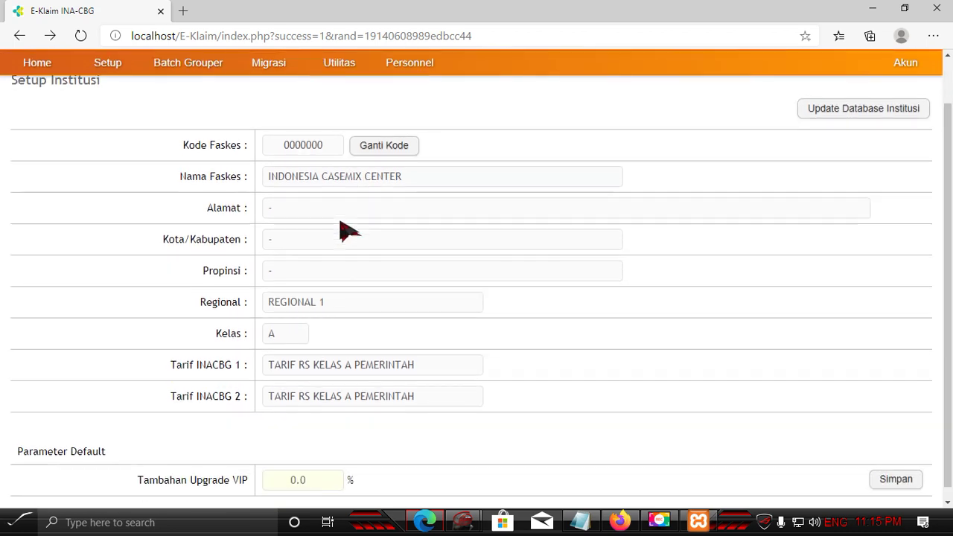
{"action": "scroll", "coordinate": [343, 232], "scroll_direction": "up", "scroll_amount": 1}
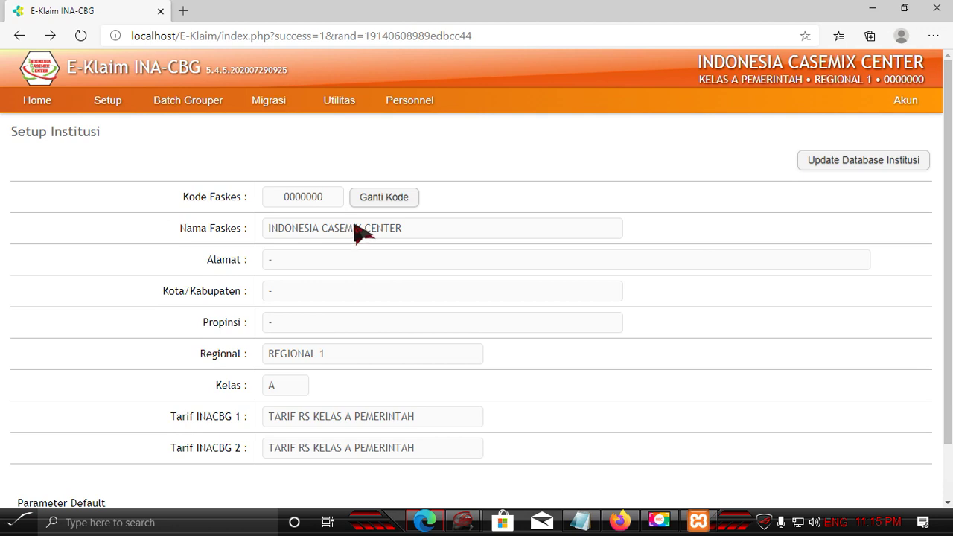
{"action": "mouse_move", "coordinate": [280, 108]}
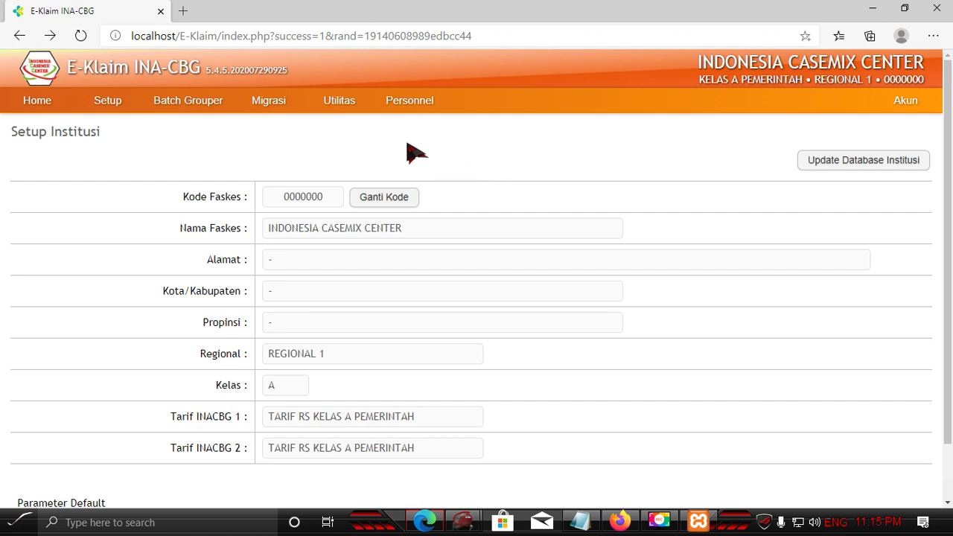
{"action": "mouse_move", "coordinate": [111, 103]}
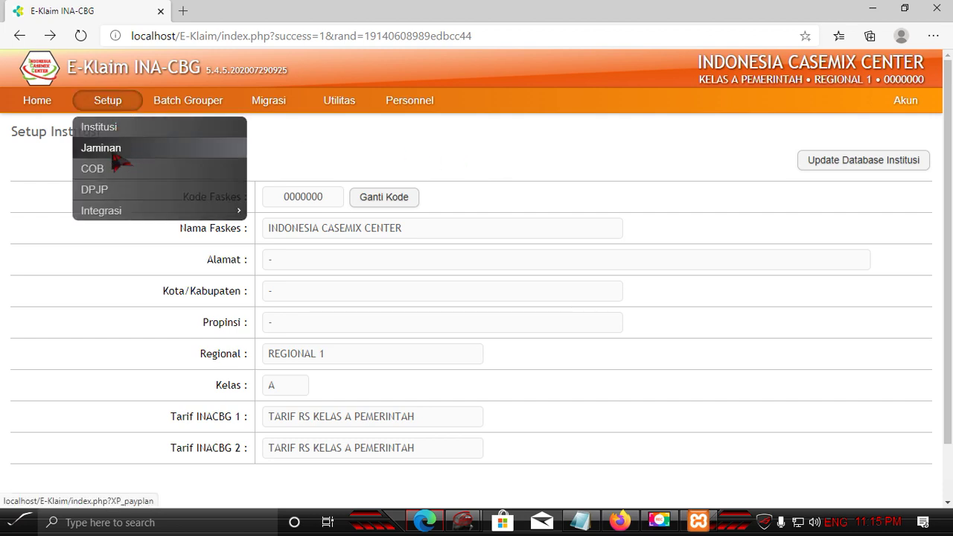
{"action": "mouse_move", "coordinate": [115, 210]}
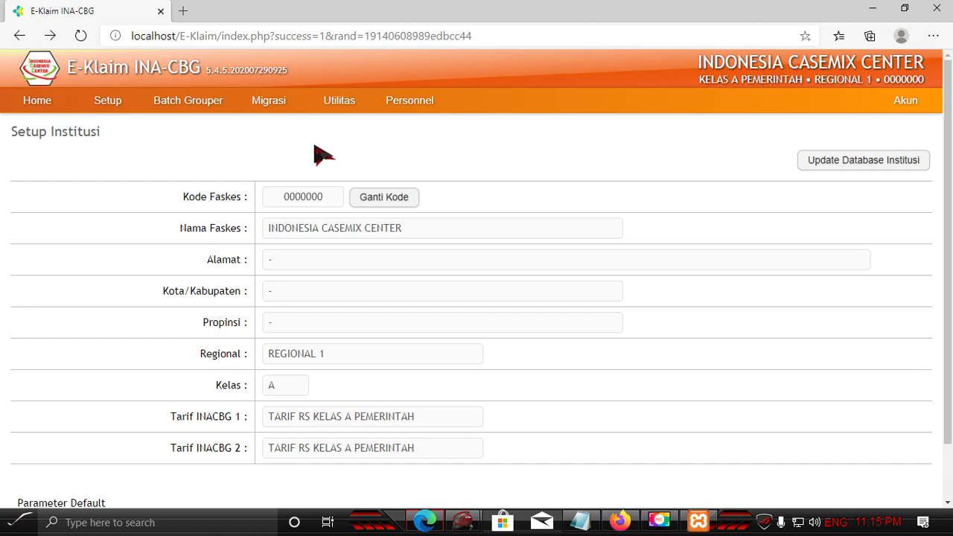
{"action": "mouse_move", "coordinate": [353, 108]}
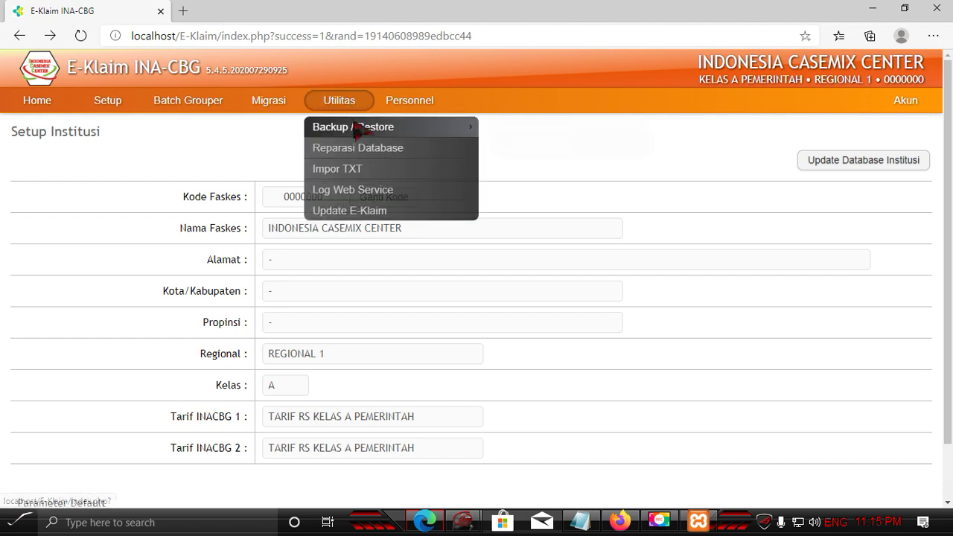
{"action": "mouse_move", "coordinate": [316, 129]}
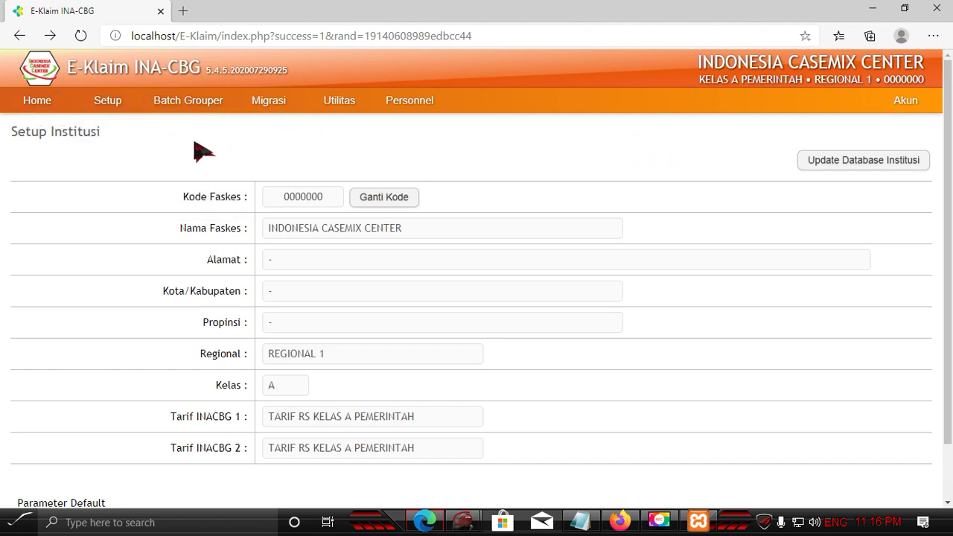
Reopen Setup Institusi from the Home page, view the Kode Faskes change form and cancel it
{"action": "left_click", "coordinate": [46, 106]}
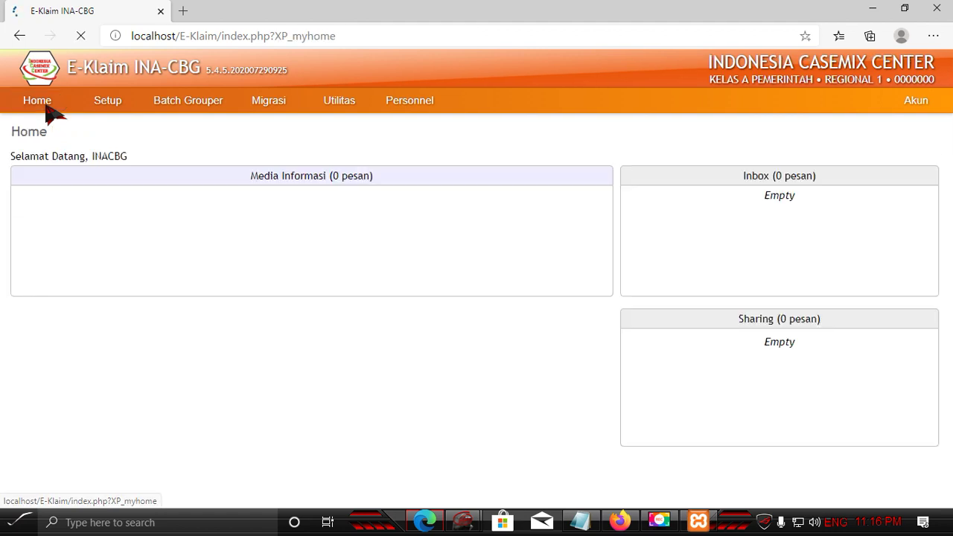
{"action": "left_click", "coordinate": [105, 104]}
{"action": "mouse_move", "coordinate": [104, 104]}
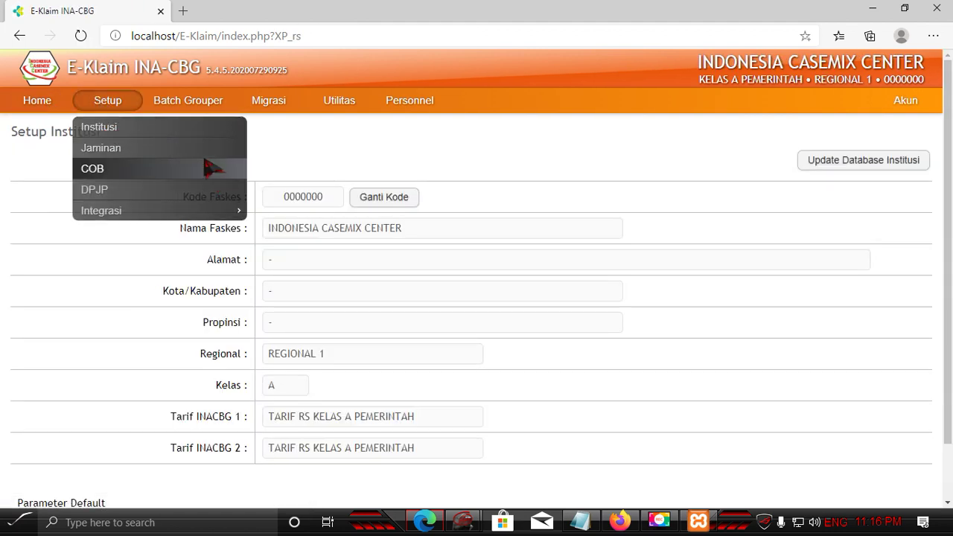
{"action": "left_click", "coordinate": [112, 126]}
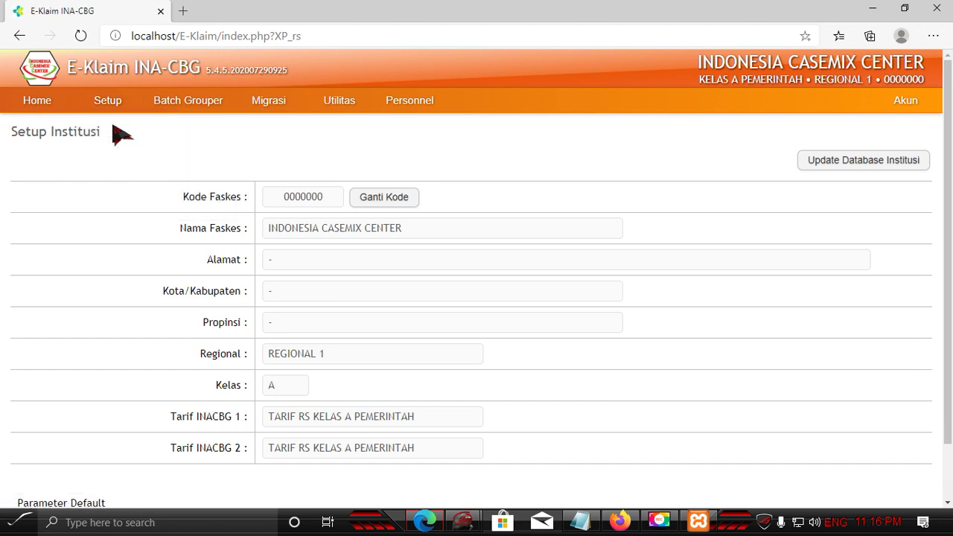
{"action": "scroll", "coordinate": [347, 241], "scroll_direction": "down", "scroll_amount": 1}
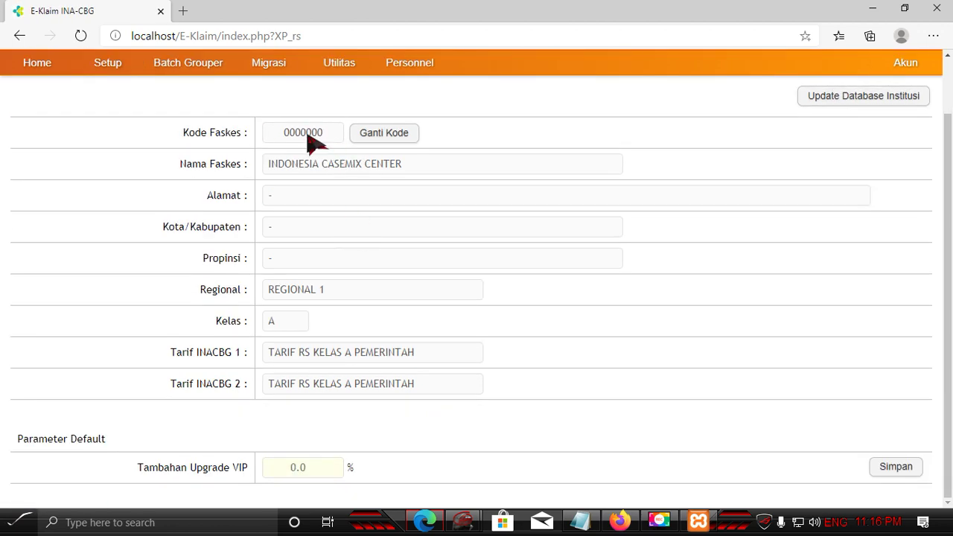
{"action": "left_click", "coordinate": [382, 134]}
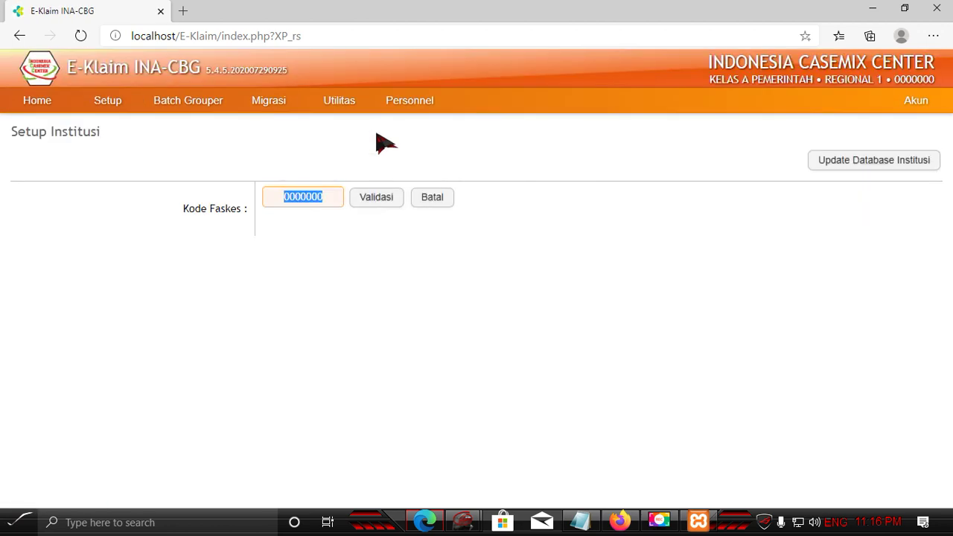
{"action": "left_click", "coordinate": [428, 201]}
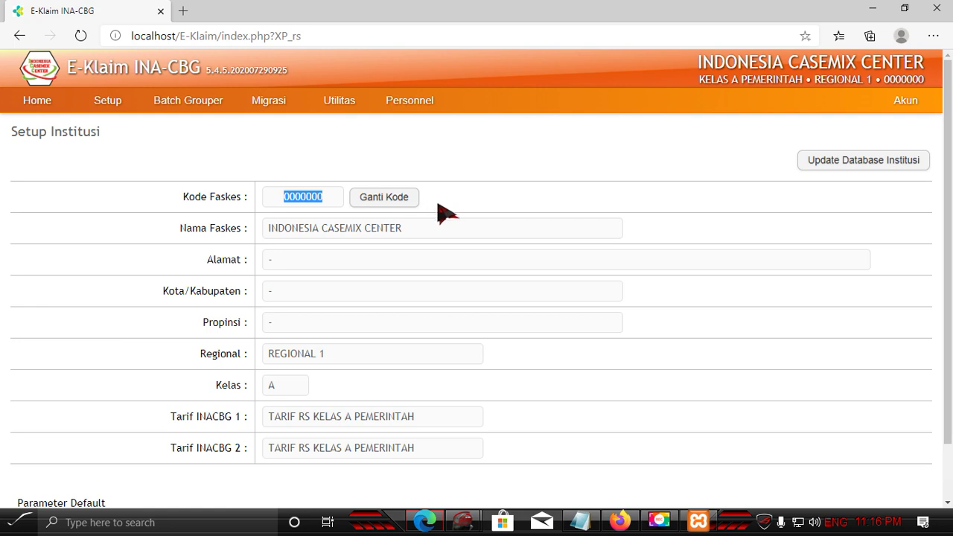
View the Jaminan list and open the DPJP list of responsible doctors
{"action": "mouse_move", "coordinate": [114, 105]}
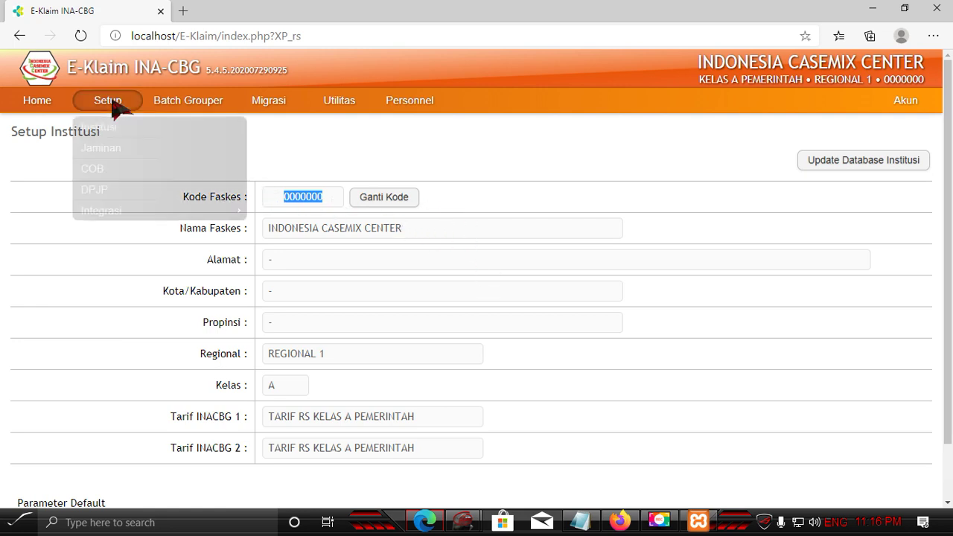
{"action": "left_click", "coordinate": [127, 148]}
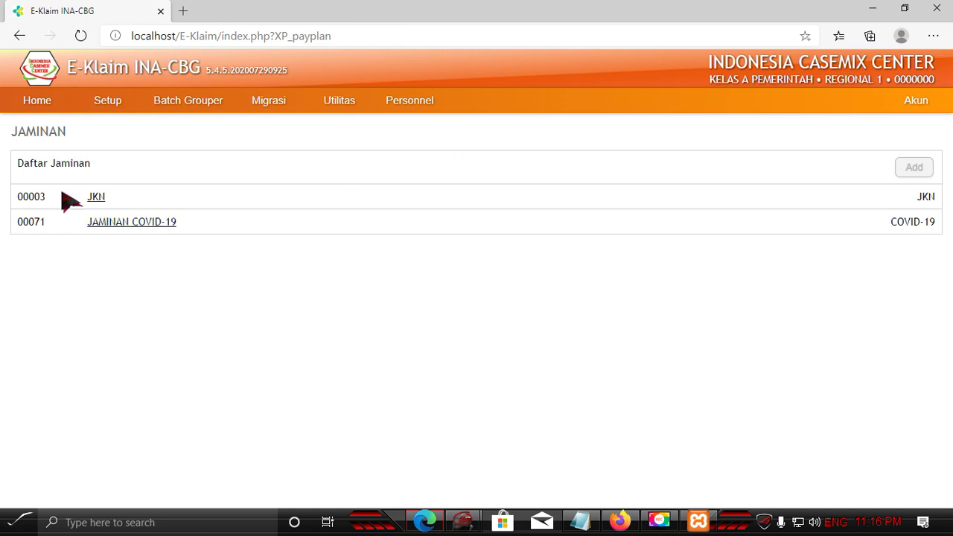
{"action": "mouse_move", "coordinate": [95, 106]}
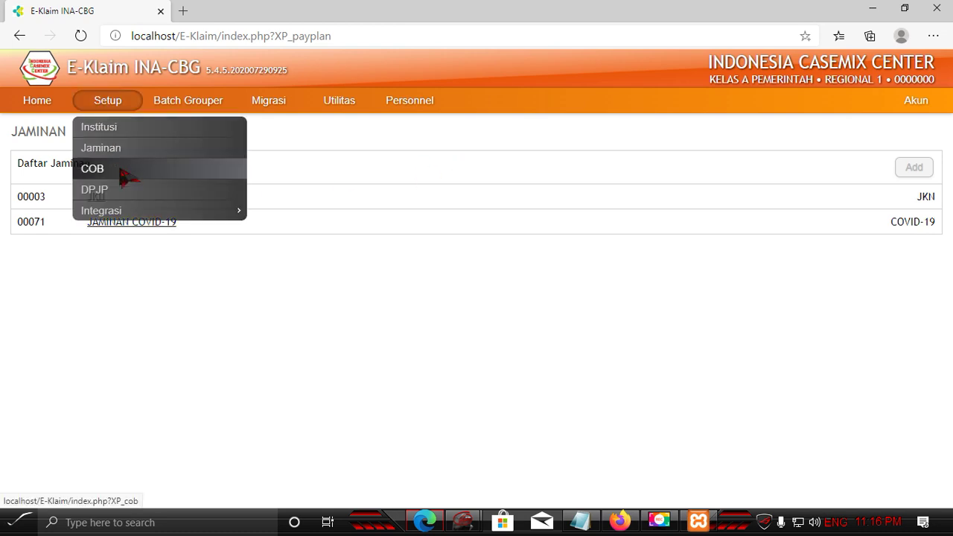
{"action": "left_click", "coordinate": [96, 190]}
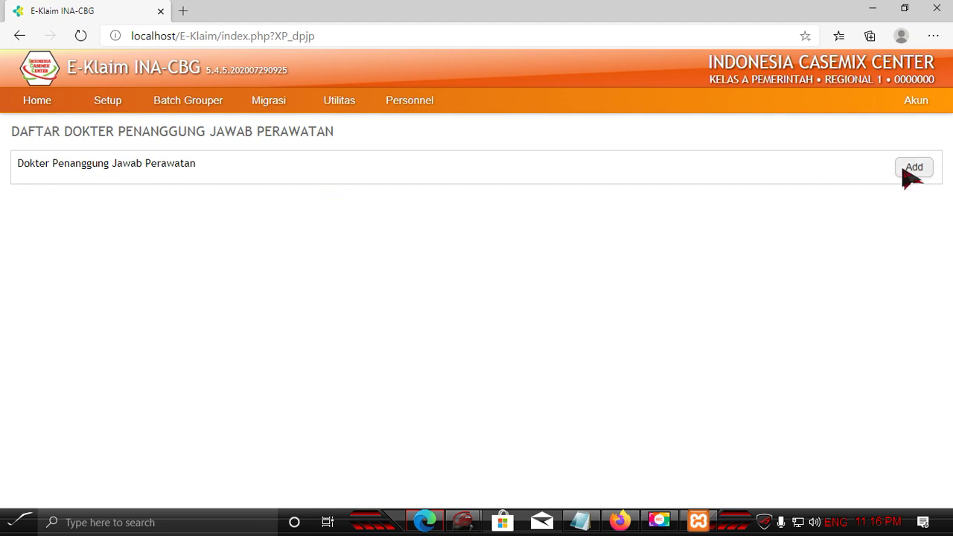
Open a new doctor entry in the DPJP list, check its name, title and Nomor SIP fields, and cancel it
{"action": "left_click", "coordinate": [916, 171]}
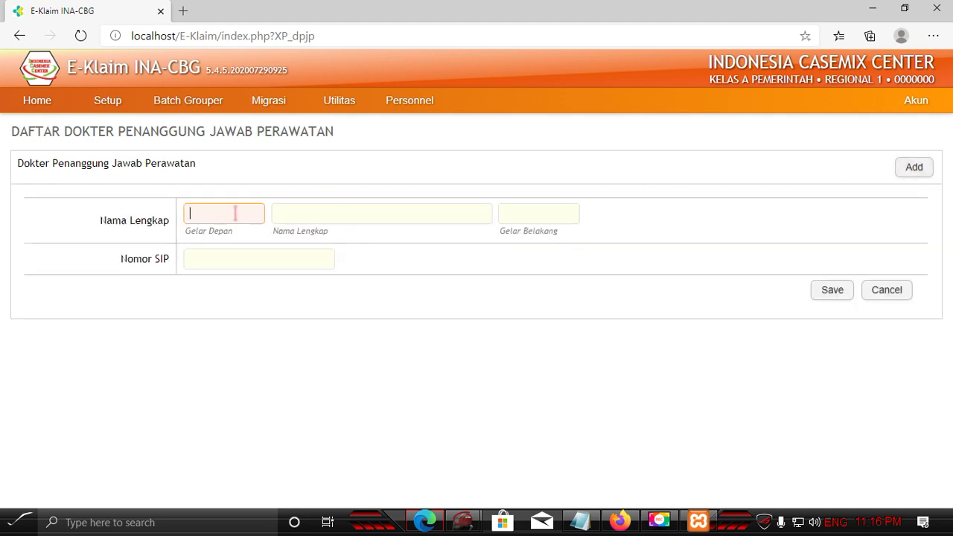
{"action": "left_click", "coordinate": [355, 212]}
{"action": "left_click", "coordinate": [531, 213]}
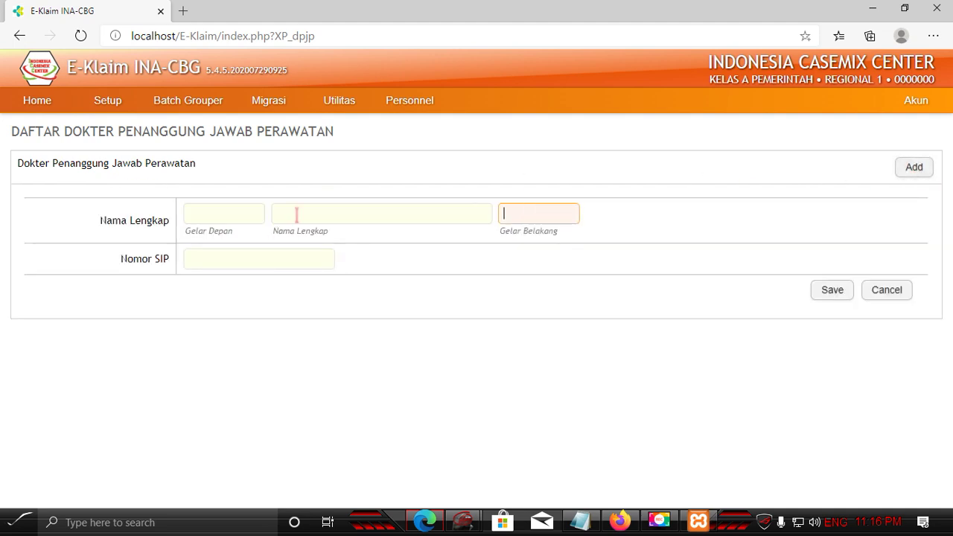
{"action": "left_click", "coordinate": [240, 214]}
{"action": "left_click", "coordinate": [232, 253]}
{"action": "left_click", "coordinate": [350, 214]}
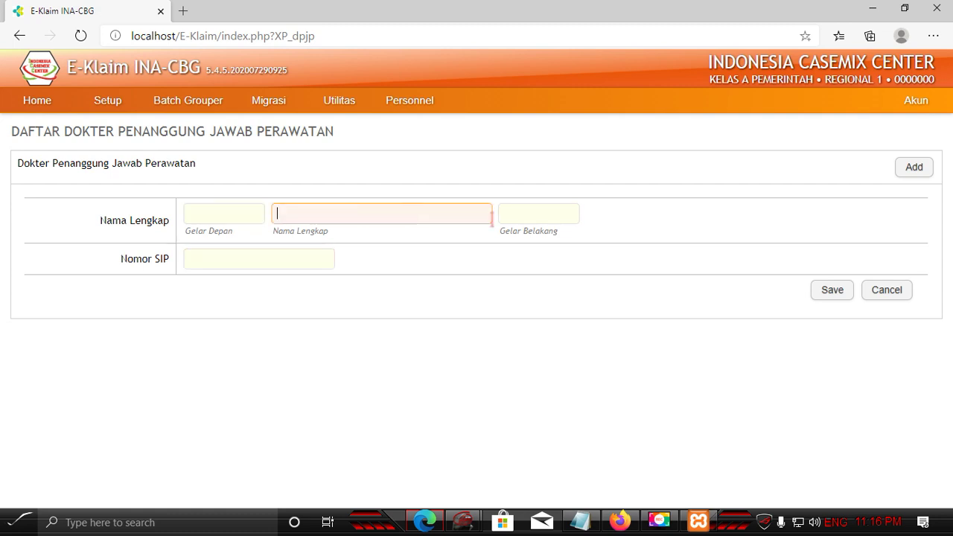
{"action": "left_click", "coordinate": [884, 292]}
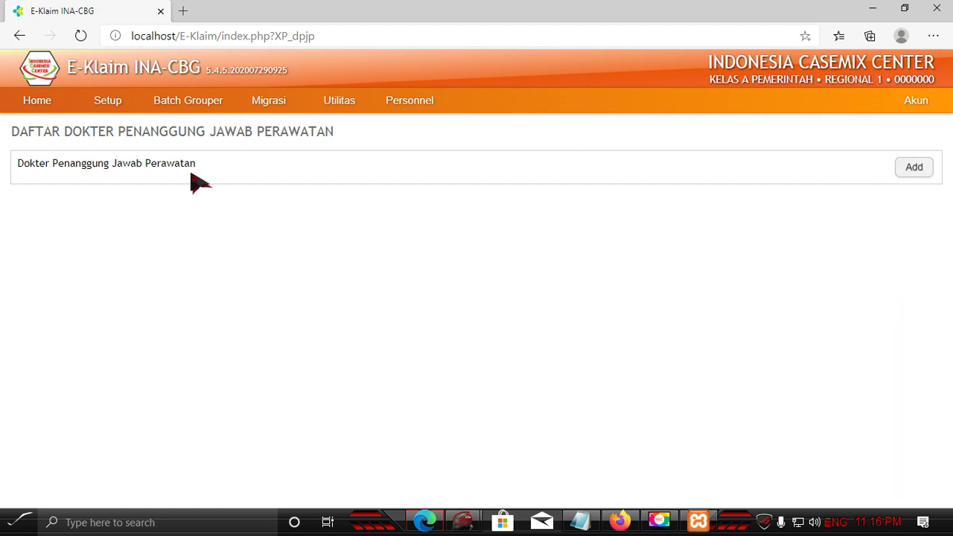
Open the SIMRS integration setup page and view its encryption key configuration
{"action": "left_click", "coordinate": [107, 103]}
{"action": "mouse_move", "coordinate": [105, 214]}
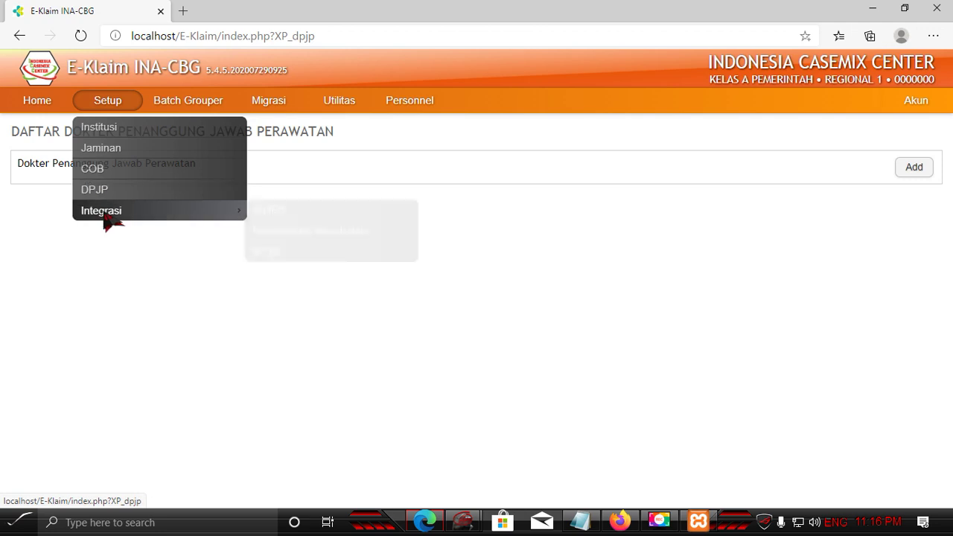
{"action": "left_click", "coordinate": [290, 214]}
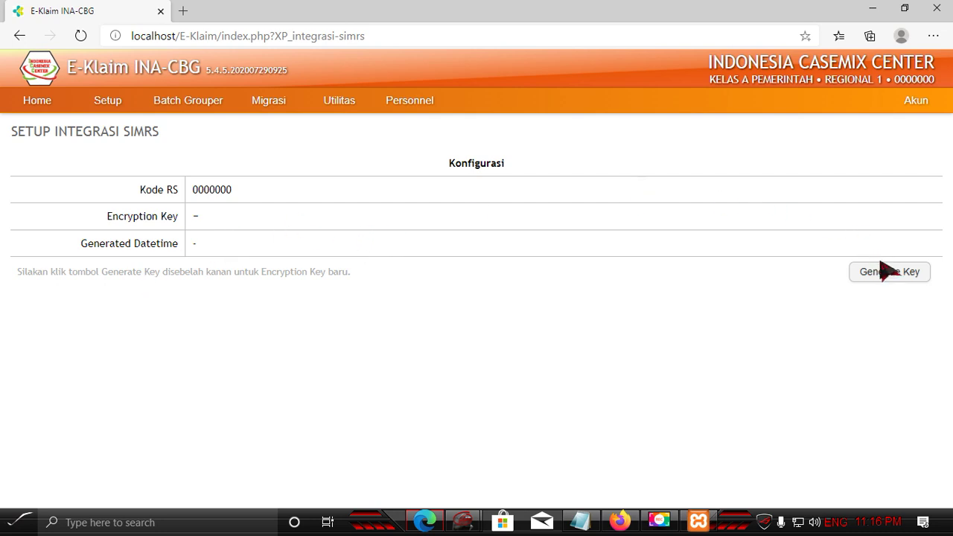
{"action": "mouse_move", "coordinate": [113, 99]}
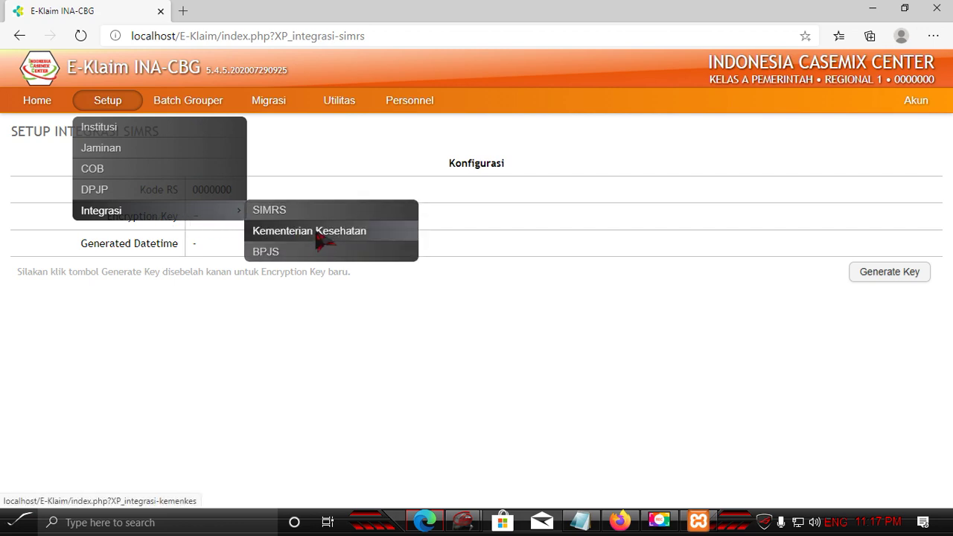
Open the Batch Grouper page to view its filter options, and check the module list in the XAMPP Control Panel
{"action": "left_click", "coordinate": [187, 106]}
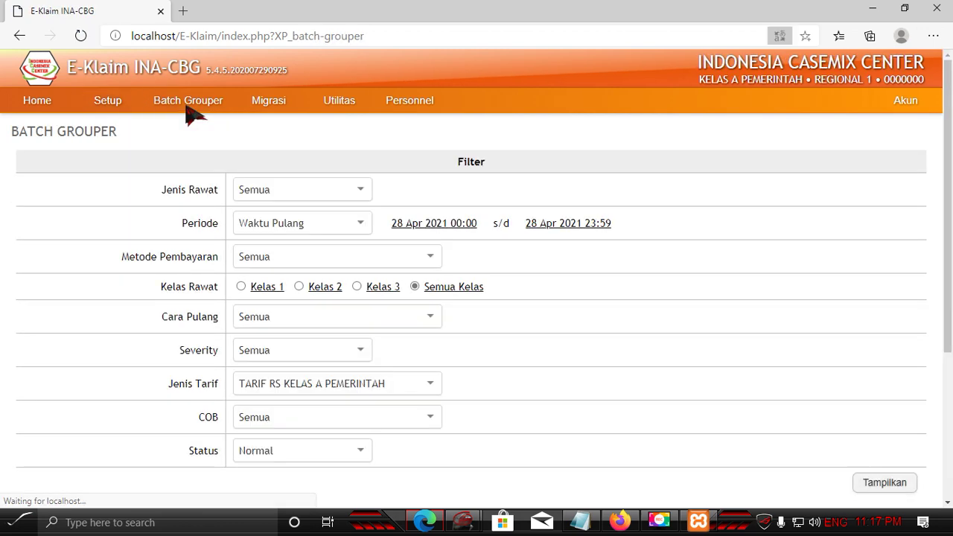
{"action": "left_click", "coordinate": [692, 277]}
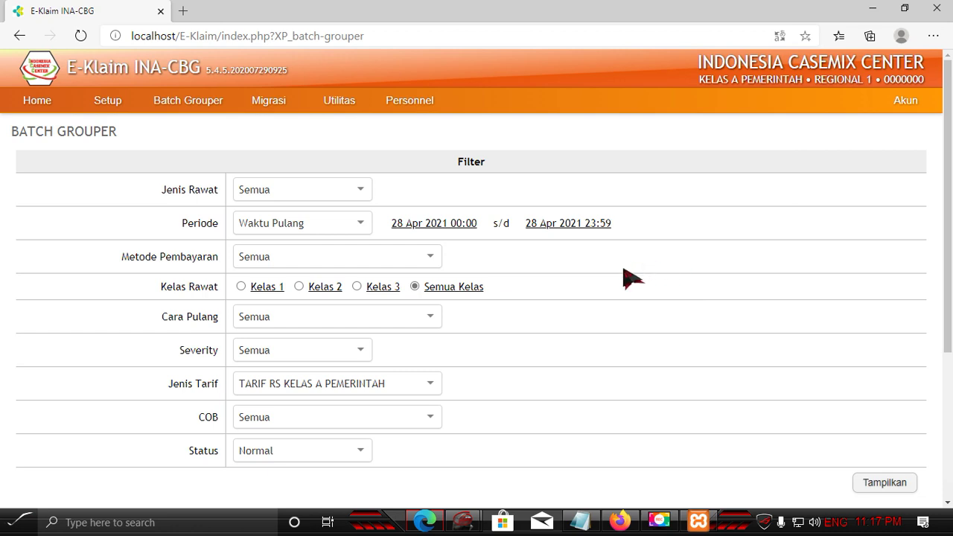
{"action": "left_click", "coordinate": [698, 521]}
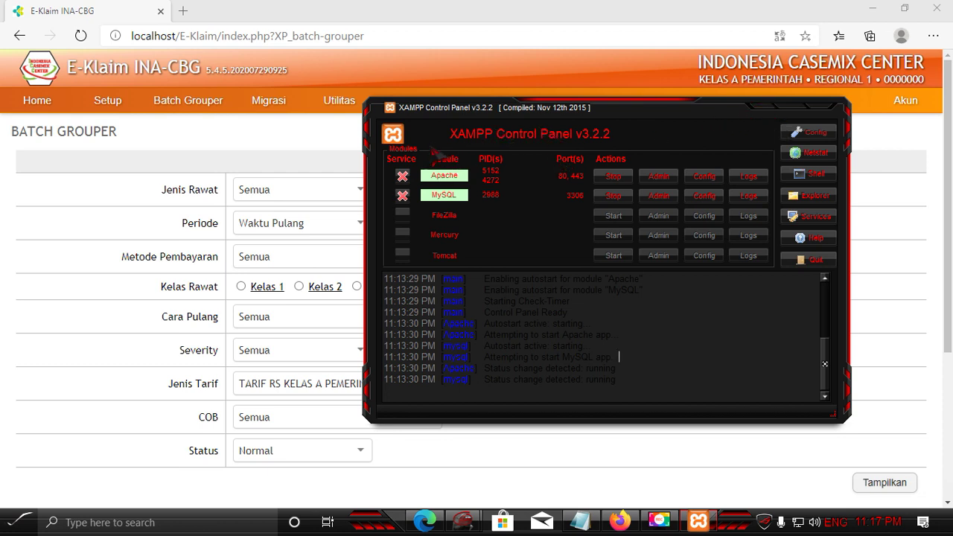
{"action": "left_click", "coordinate": [756, 115]}
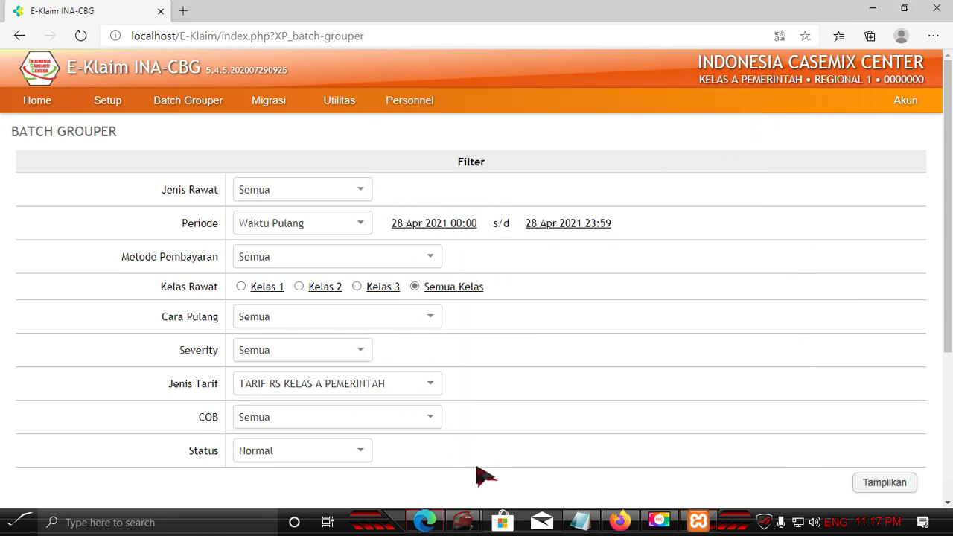
Switch to the xampp folder on Local Disk (C:) and open its htdocs subfolder to view the contents
{"action": "mouse_move", "coordinate": [473, 521]}
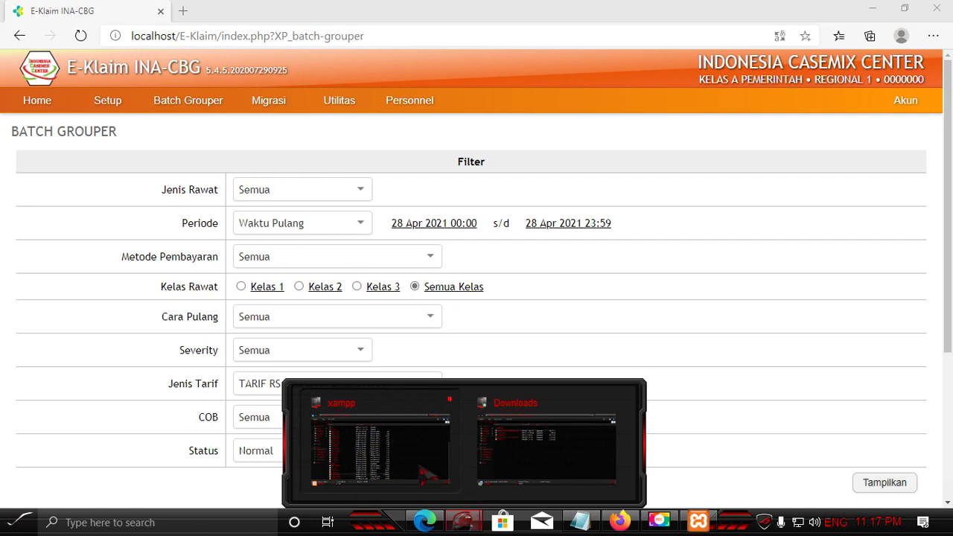
{"action": "left_click", "coordinate": [387, 439]}
{"action": "scroll", "coordinate": [246, 272], "scroll_direction": "up", "scroll_amount": 4}
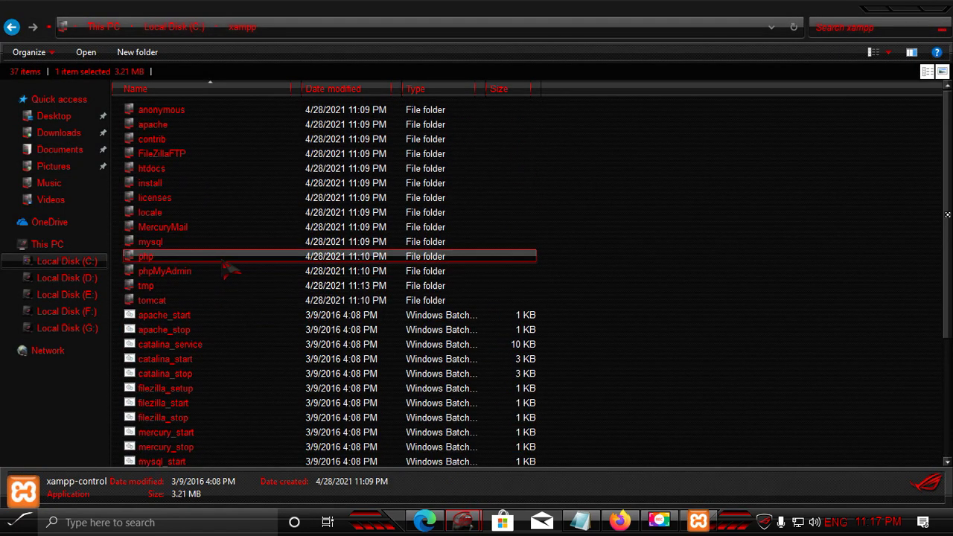
{"action": "left_click", "coordinate": [242, 31]}
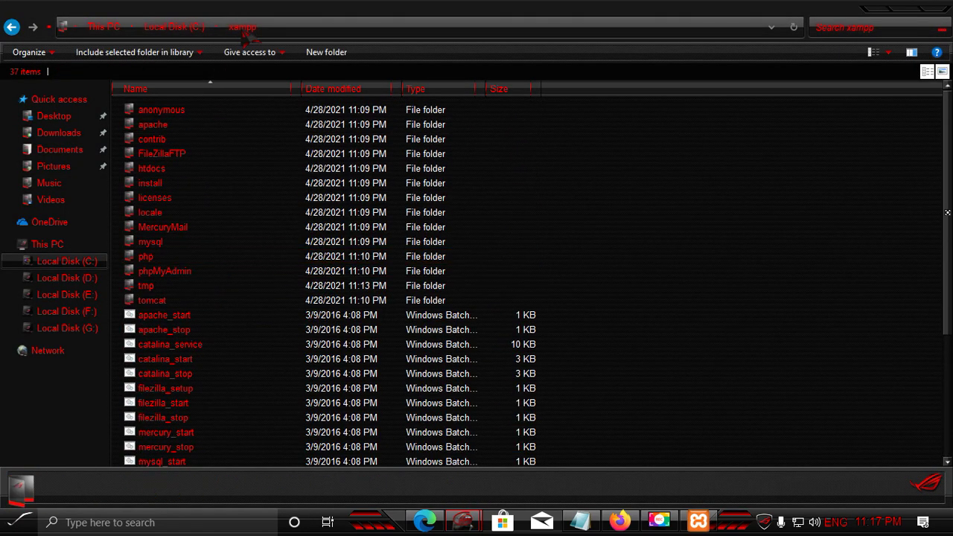
{"action": "double_click", "coordinate": [192, 171]}
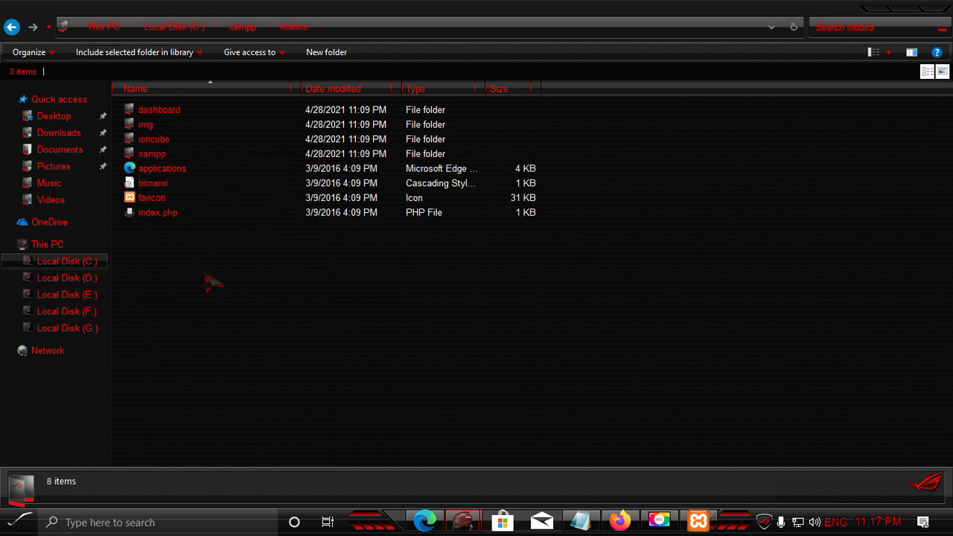
Open the E-Klaim folder on Local Disk (C:) and look through its files and subfolders
{"action": "left_click", "coordinate": [179, 28]}
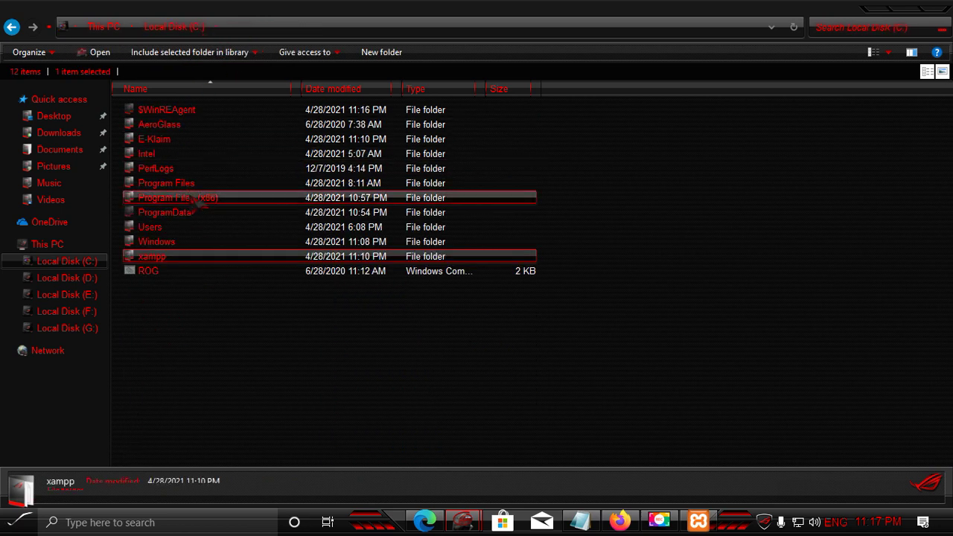
{"action": "double_click", "coordinate": [172, 142]}
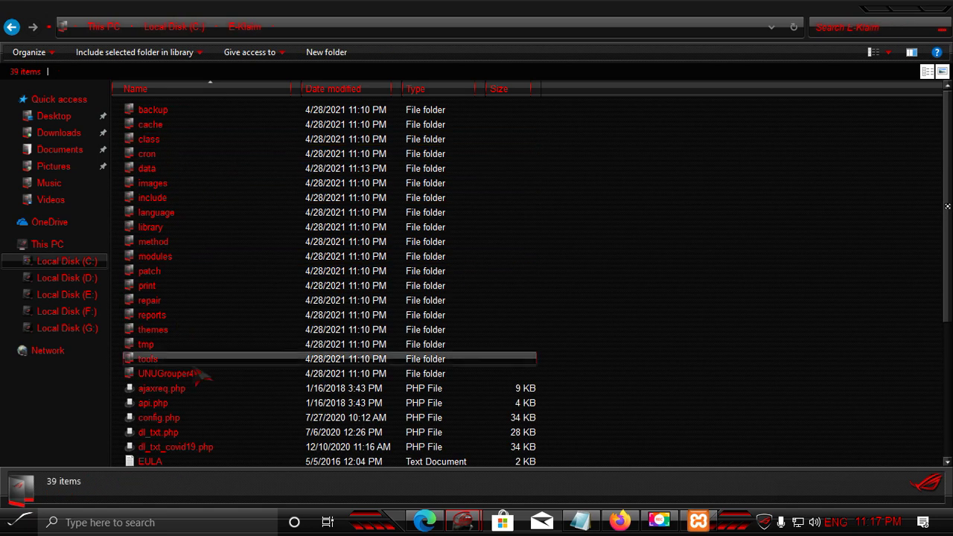
{"action": "scroll", "coordinate": [213, 329], "scroll_direction": "down", "scroll_amount": 5}
{"action": "scroll", "coordinate": [216, 336], "scroll_direction": "up", "scroll_amount": 3}
{"action": "scroll", "coordinate": [216, 336], "scroll_direction": "up", "scroll_amount": 2}
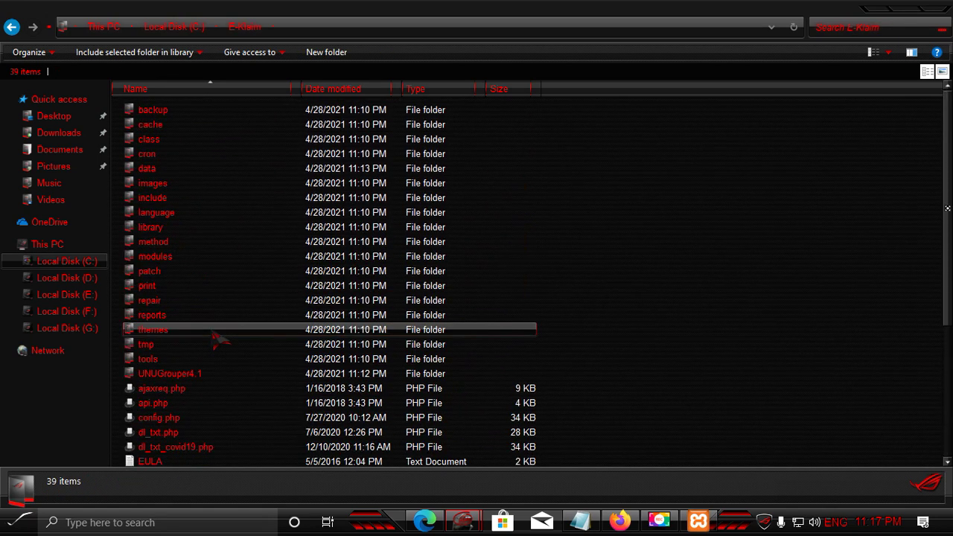
{"action": "scroll", "coordinate": [214, 332], "scroll_direction": "down", "scroll_amount": 5}
{"action": "scroll", "coordinate": [213, 298], "scroll_direction": "up", "scroll_amount": 5}
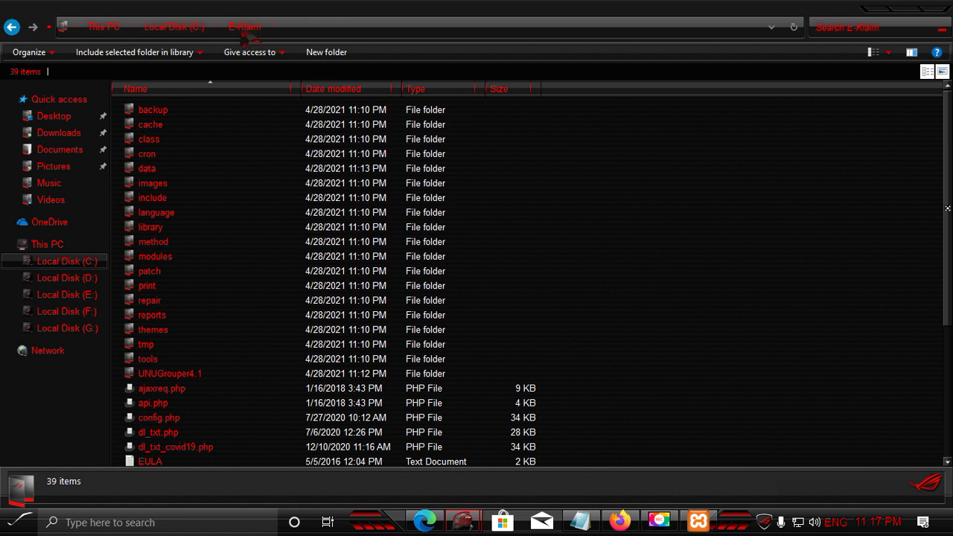
Switch to Firefox and view the E-Klaim patch guide, then the first page of the Web Service manual
{"action": "left_click", "coordinate": [619, 521]}
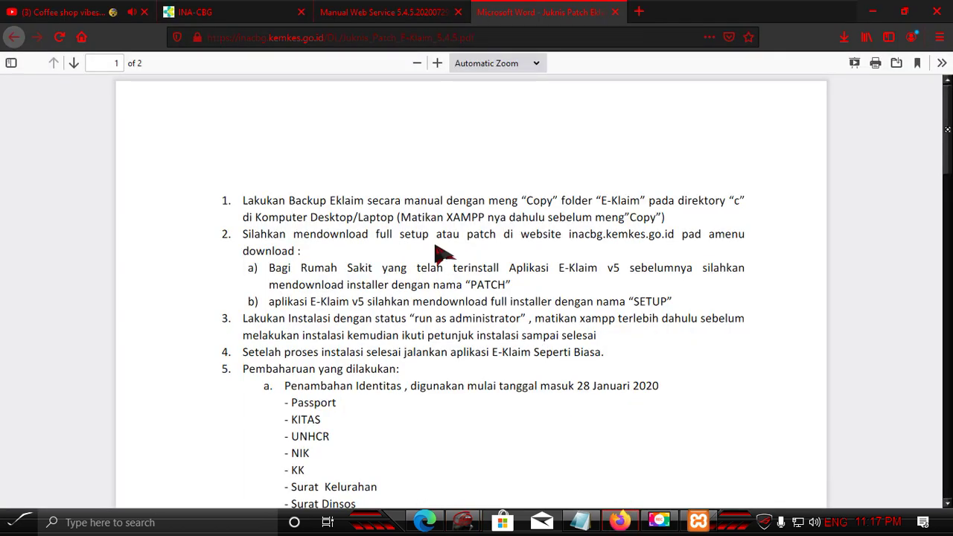
{"action": "left_click", "coordinate": [698, 521]}
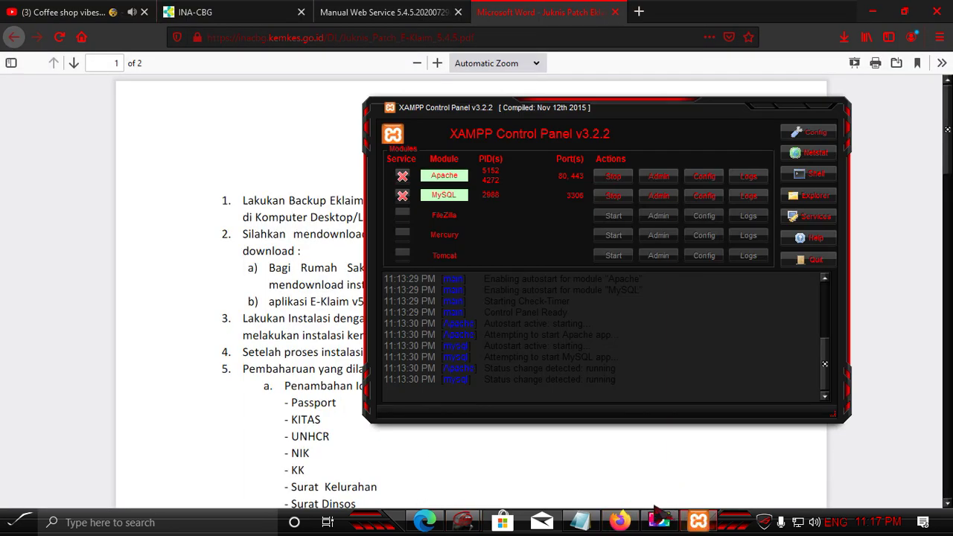
{"action": "left_click", "coordinate": [684, 521]}
{"action": "mouse_move", "coordinate": [618, 521]}
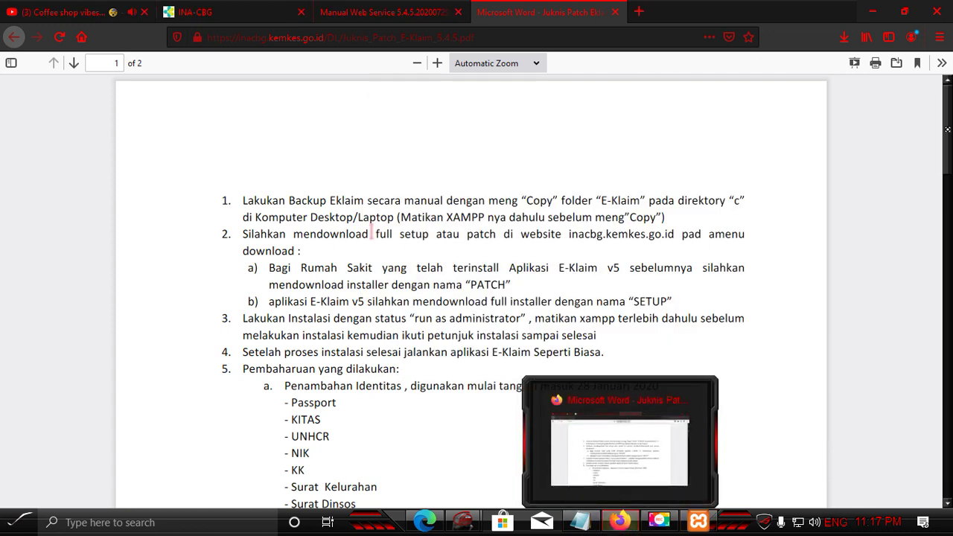
{"action": "left_click", "coordinate": [395, 14]}
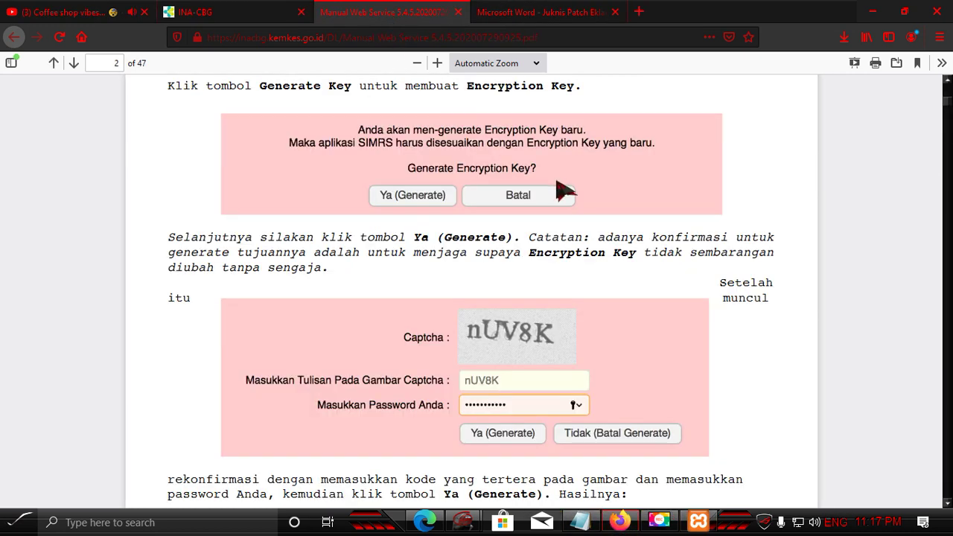
{"action": "scroll", "coordinate": [555, 188], "scroll_direction": "up", "scroll_amount": 5}
{"action": "scroll", "coordinate": [357, 156], "scroll_direction": "up", "scroll_amount": 8}
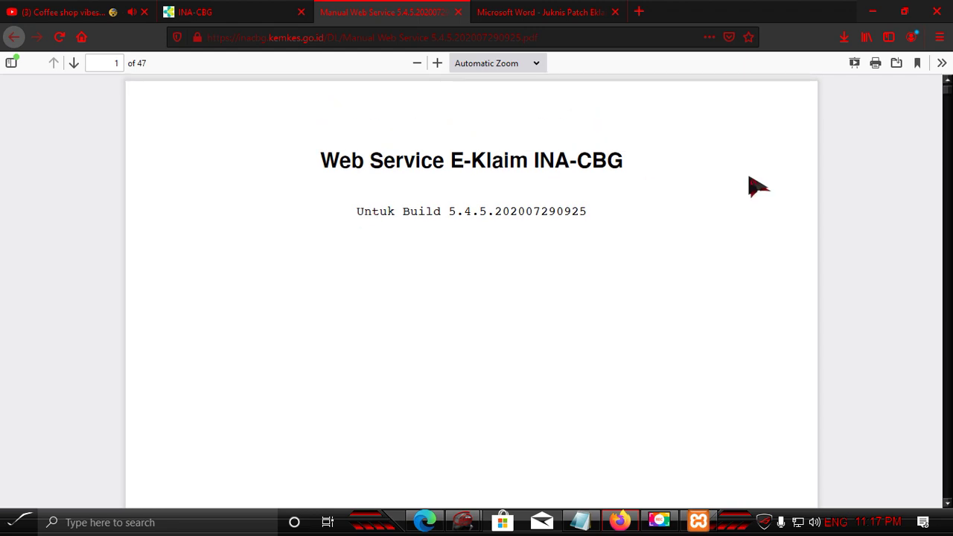
Read the update and new-installation instructions for E-Klaim INA-CBG 5.4 on the INA-CBG download page, highlighting the required version number
{"action": "left_click", "coordinate": [246, 10]}
{"action": "scroll", "coordinate": [430, 210], "scroll_direction": "up", "scroll_amount": 6}
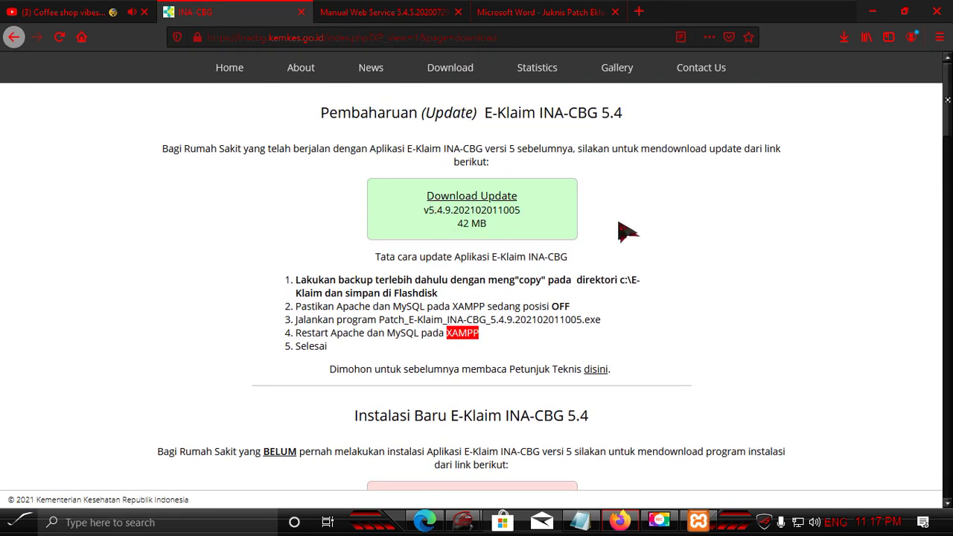
{"action": "scroll", "coordinate": [610, 231], "scroll_direction": "down", "scroll_amount": 5}
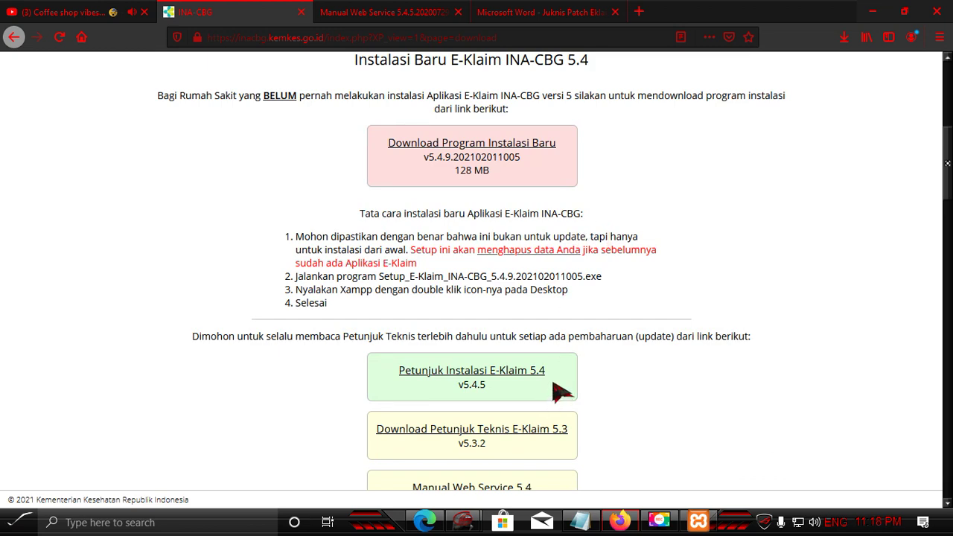
{"action": "scroll", "coordinate": [601, 258], "scroll_direction": "up", "scroll_amount": 2}
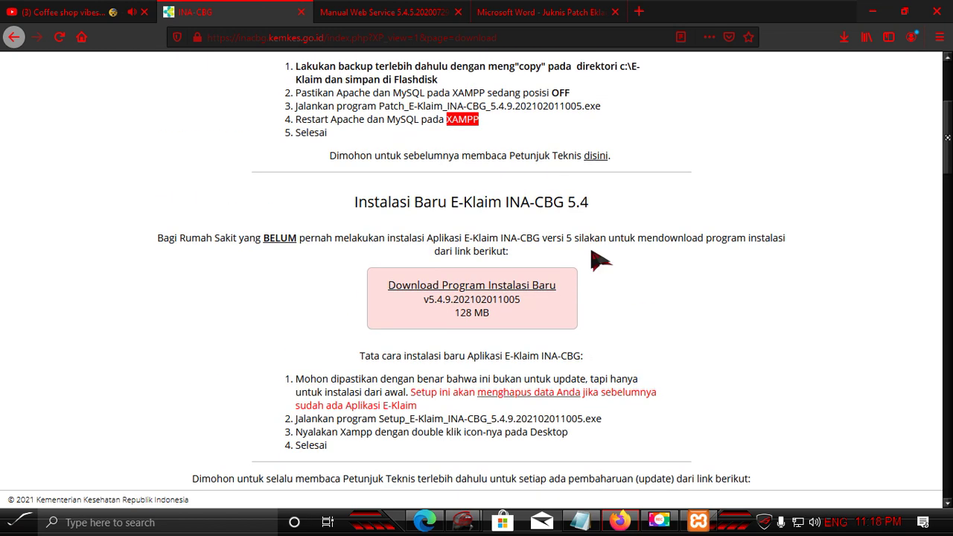
{"action": "scroll", "coordinate": [602, 258], "scroll_direction": "up", "scroll_amount": 3}
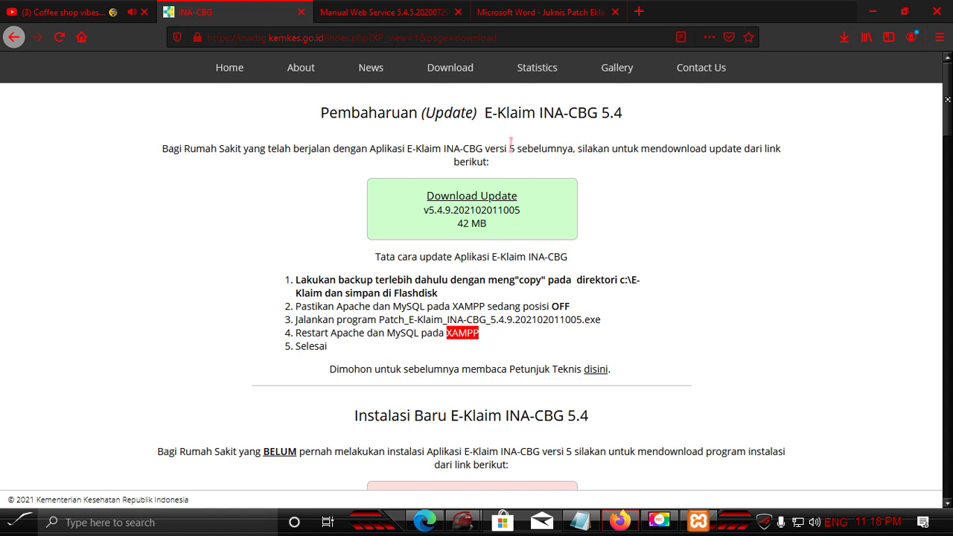
{"action": "left_click_drag", "start_coordinate": [510, 142], "coordinate": [522, 153]}
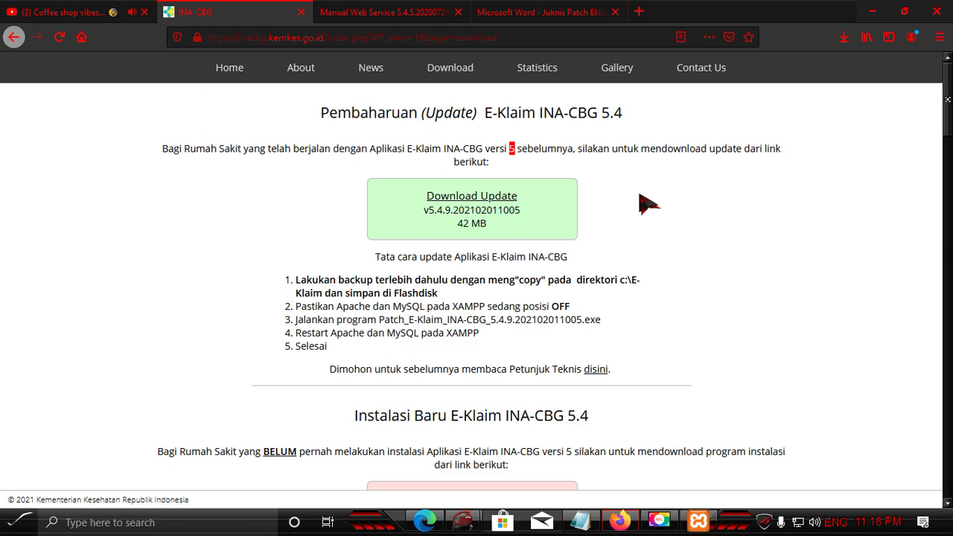
{"action": "scroll", "coordinate": [648, 203], "scroll_direction": "down", "scroll_amount": 3}
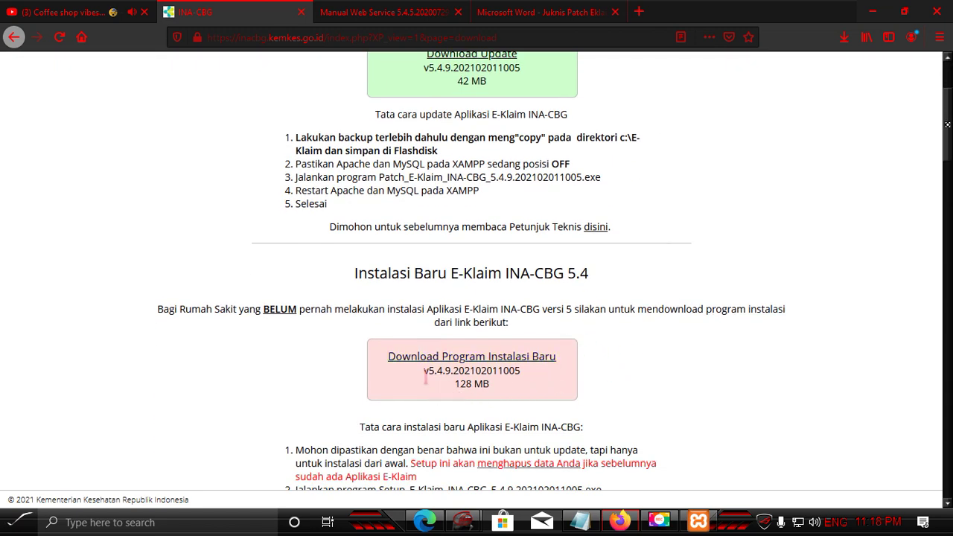
{"action": "scroll", "coordinate": [564, 379], "scroll_direction": "up", "scroll_amount": 3}
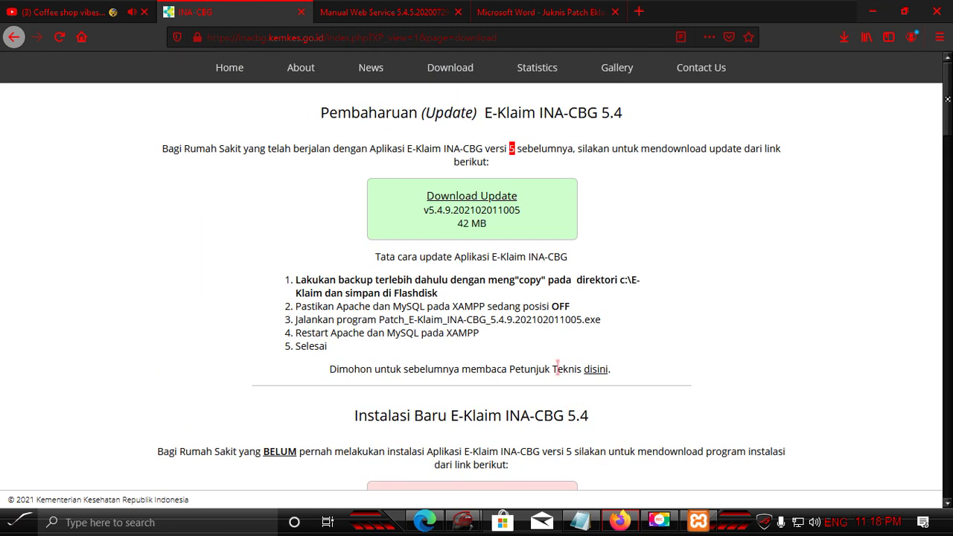
{"action": "scroll", "coordinate": [566, 372], "scroll_direction": "down", "scroll_amount": 2}
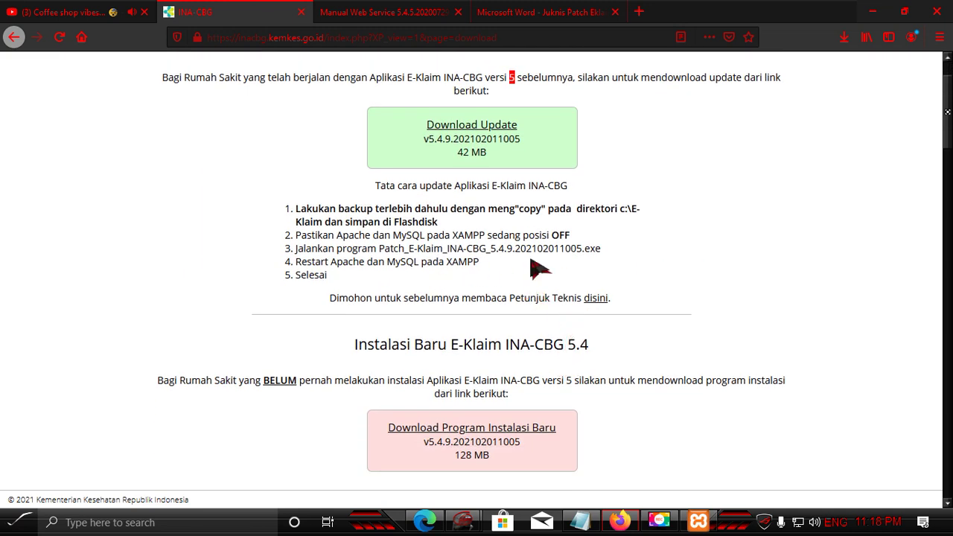
{"action": "scroll", "coordinate": [530, 259], "scroll_direction": "up", "scroll_amount": 2}
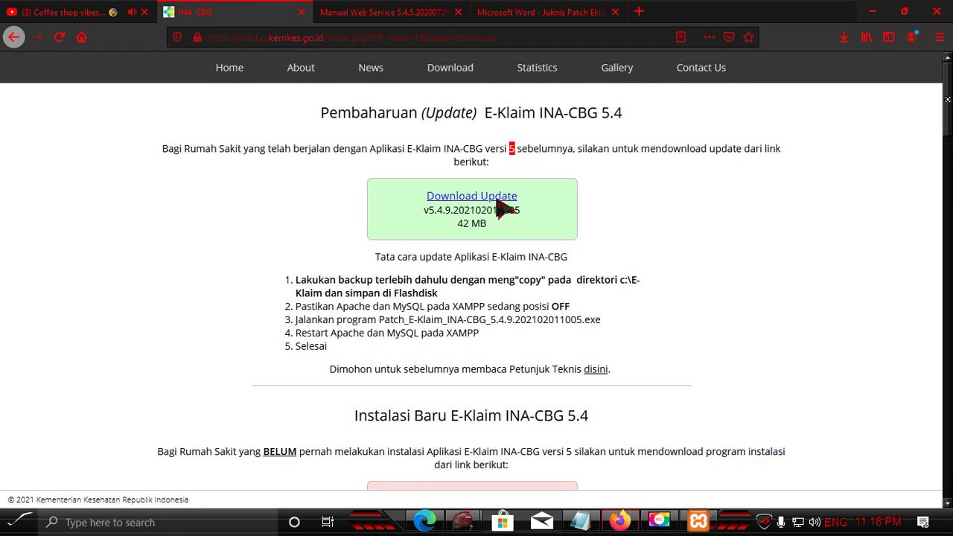
Download the update Patch_E-Klaim_INA-CBG_5.4.9.202102011005.exe and show the saved file in its Downloads folder
{"action": "left_click", "coordinate": [538, 204]}
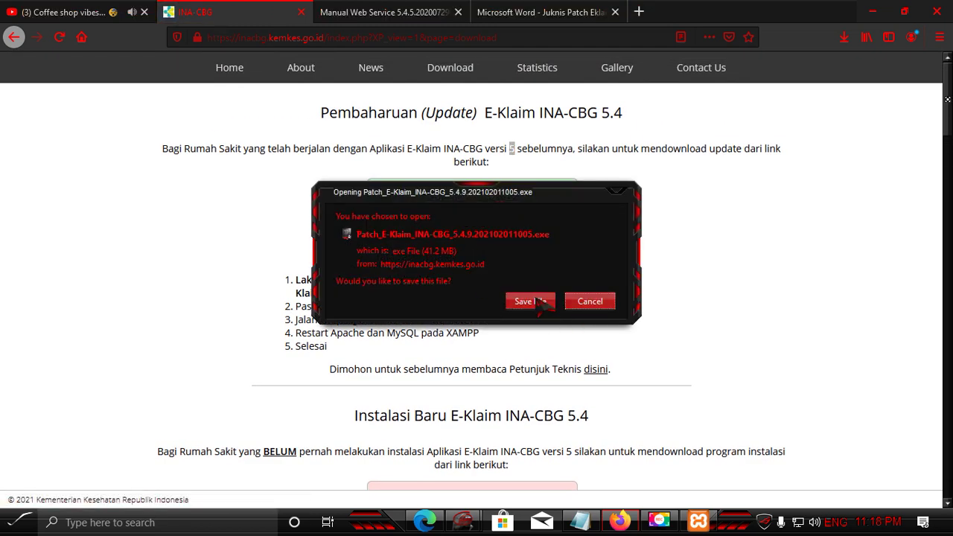
{"action": "left_click", "coordinate": [535, 301]}
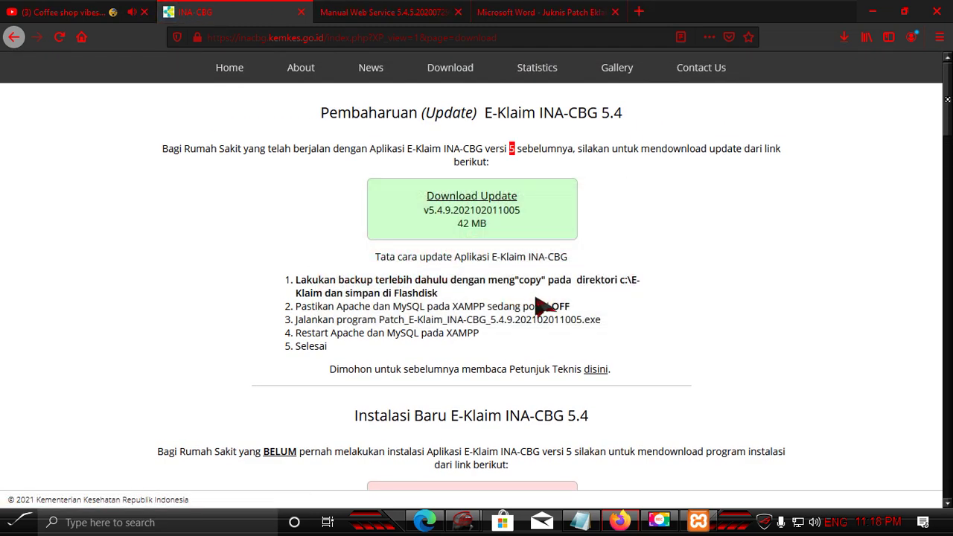
{"action": "left_click", "coordinate": [845, 43]}
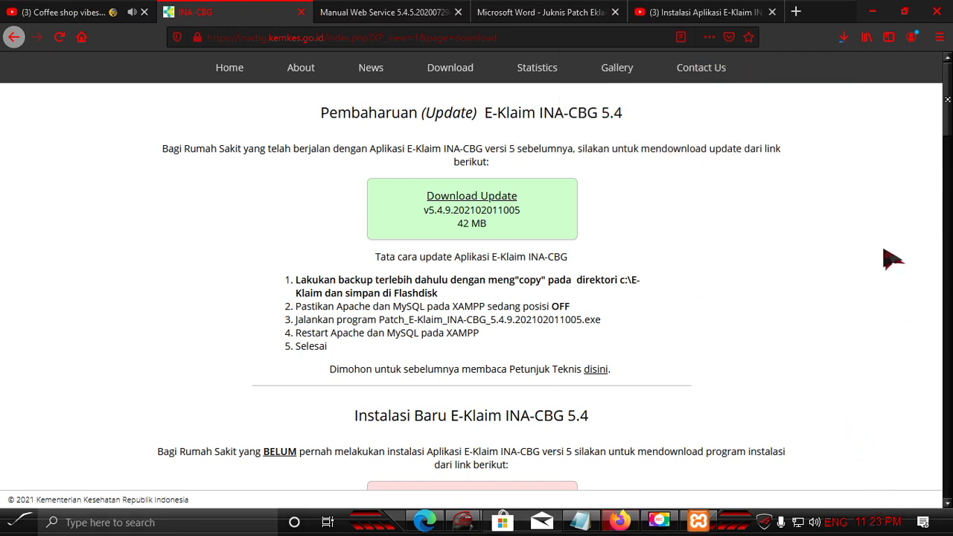
{"action": "left_click", "coordinate": [847, 39]}
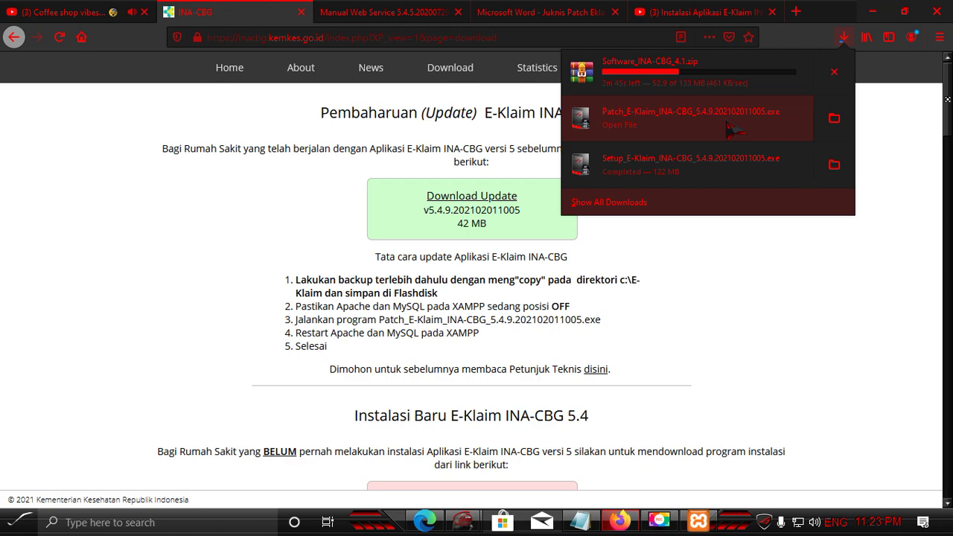
{"action": "left_click", "coordinate": [834, 118]}
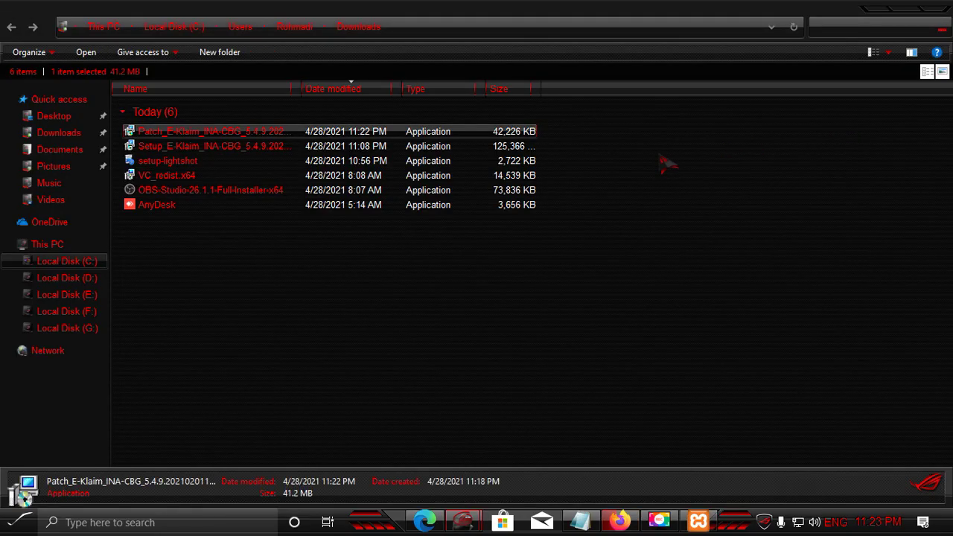
{"action": "right_click", "coordinate": [283, 133]}
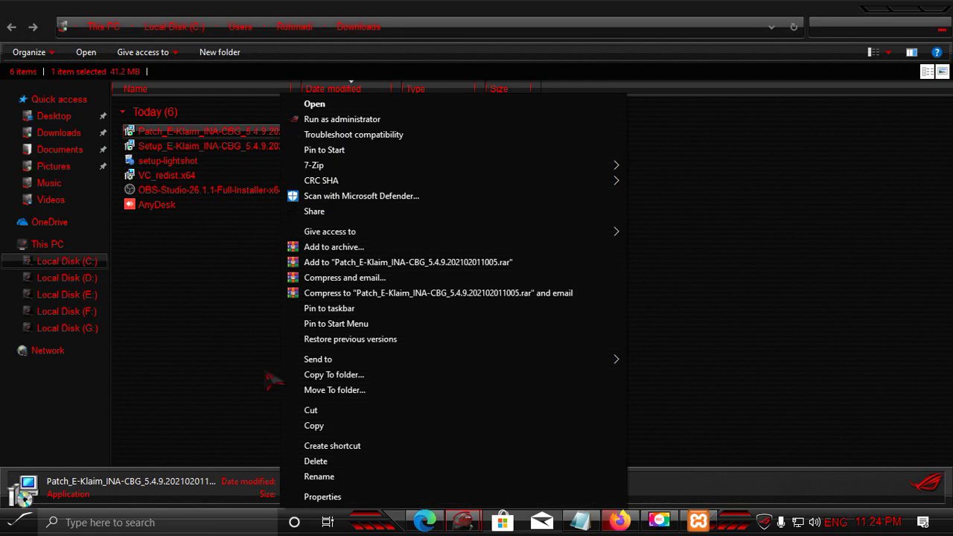
Highlight the update instruction to have Apache and MySQL OFF, and place the XAMPP Control Panel beside the instructions
{"action": "left_click", "coordinate": [619, 521]}
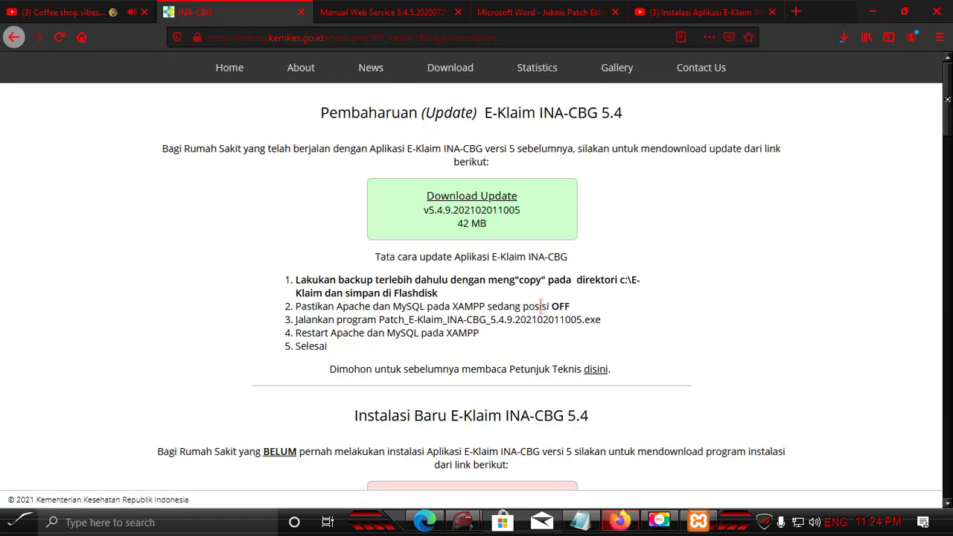
{"action": "left_click_drag", "start_coordinate": [570, 307], "coordinate": [290, 311]}
{"action": "left_click", "coordinate": [698, 521]}
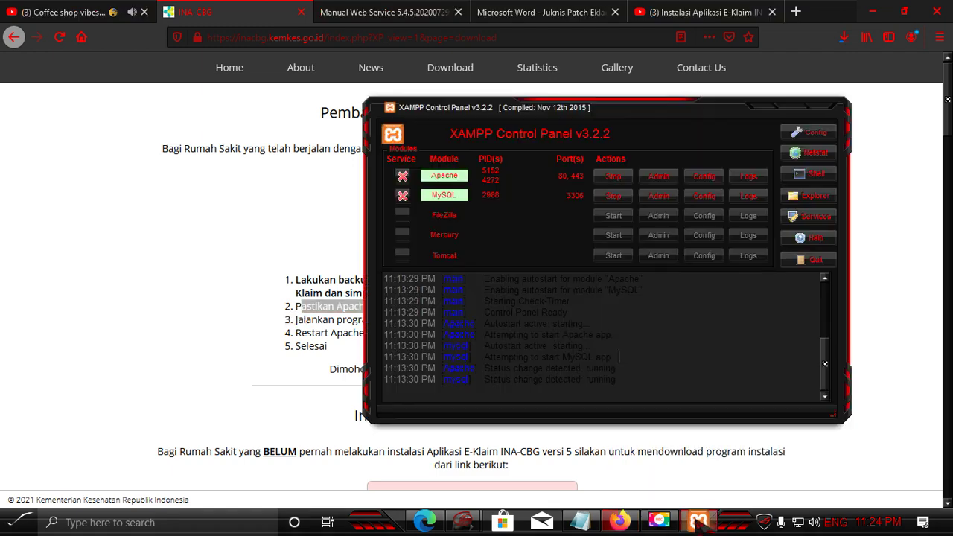
{"action": "left_click_drag", "start_coordinate": [608, 112], "coordinate": [822, 118]}
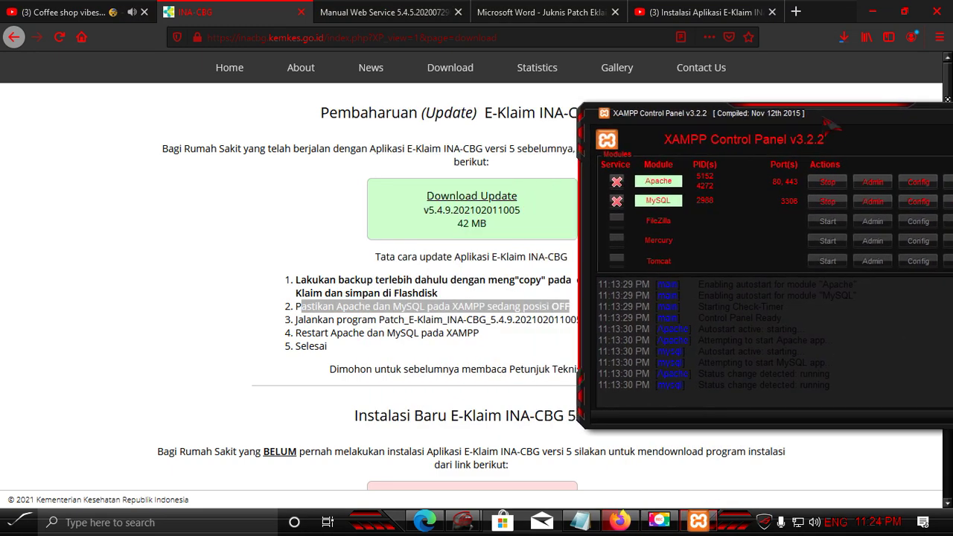
Stop the Apache and MySQL modules in XAMPP, and show the downloaded 5.4.9 patch file in its Downloads folder
{"action": "left_click", "coordinate": [827, 181]}
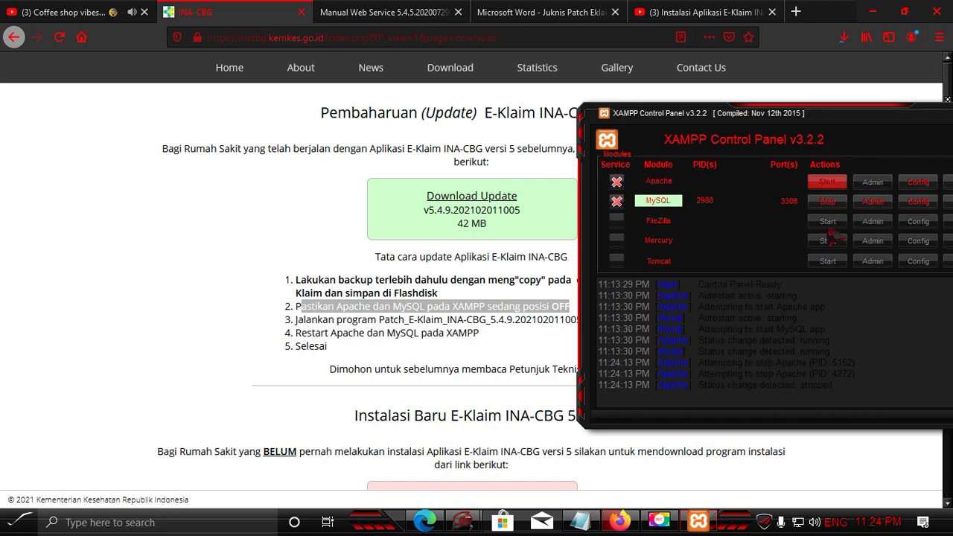
{"action": "left_click", "coordinate": [835, 206]}
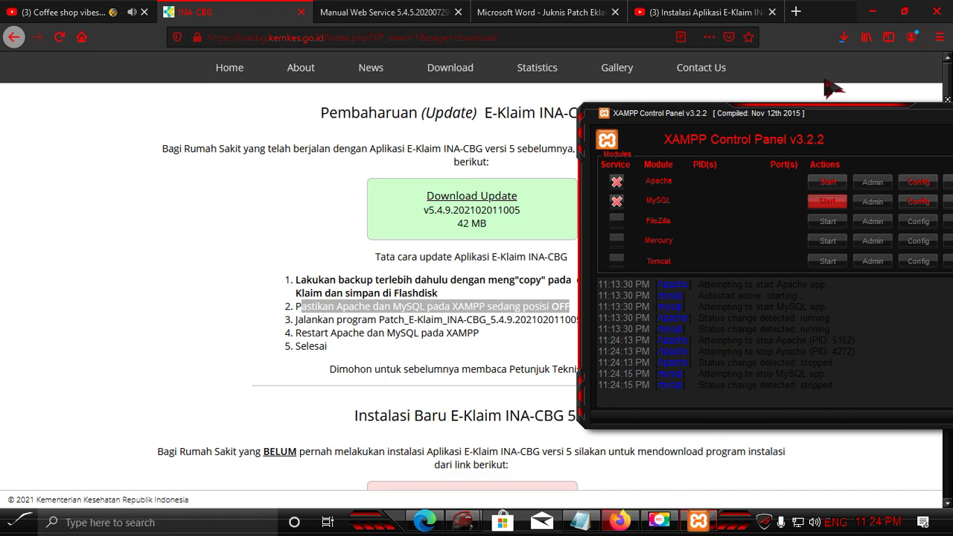
{"action": "left_click", "coordinate": [843, 37]}
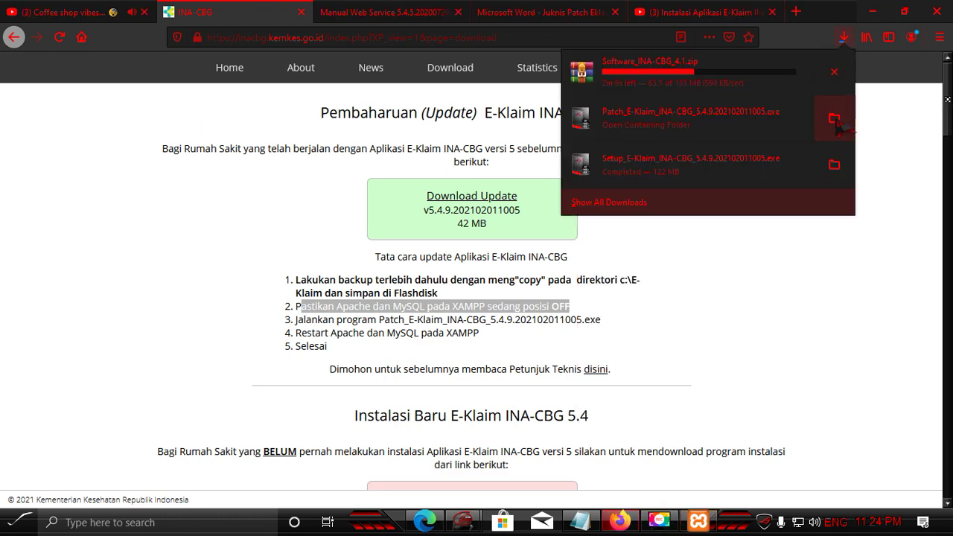
{"action": "left_click", "coordinate": [835, 119]}
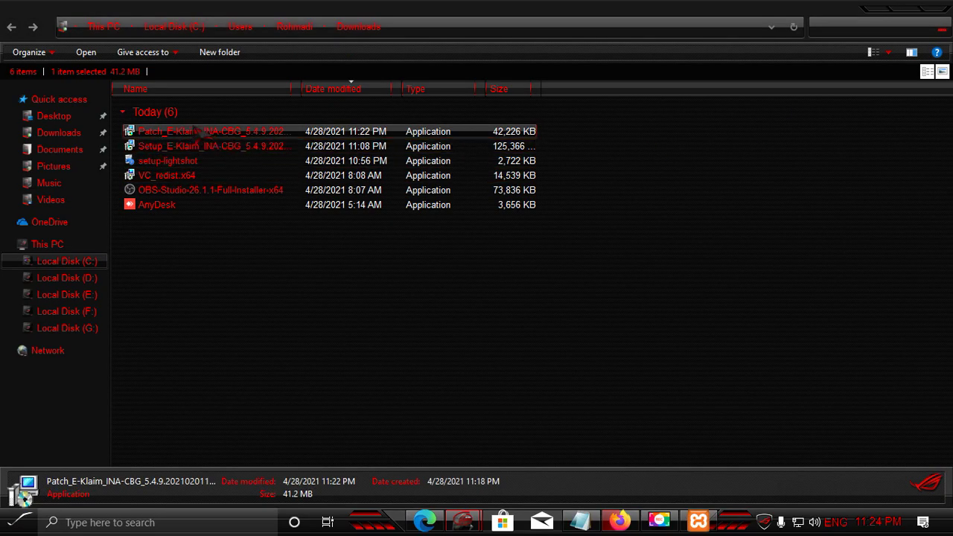
Launch the Patch_E-Klaim_INA-CBG_5.4.9 installer, accept the default setup language and proceed to the Information page
{"action": "right_click", "coordinate": [195, 134]}
{"action": "left_click", "coordinate": [249, 118]}
{"action": "left_click", "coordinate": [504, 295]}
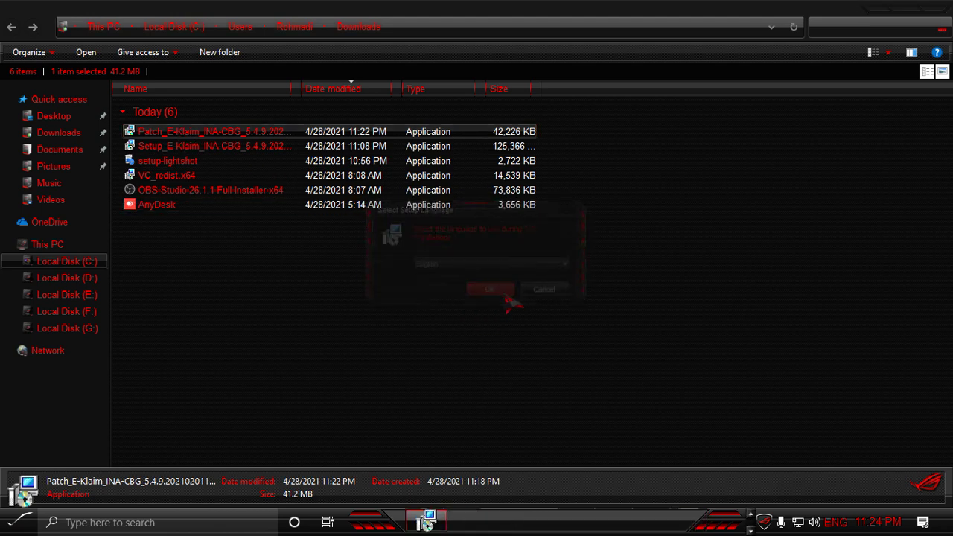
{"action": "left_click", "coordinate": [560, 372]}
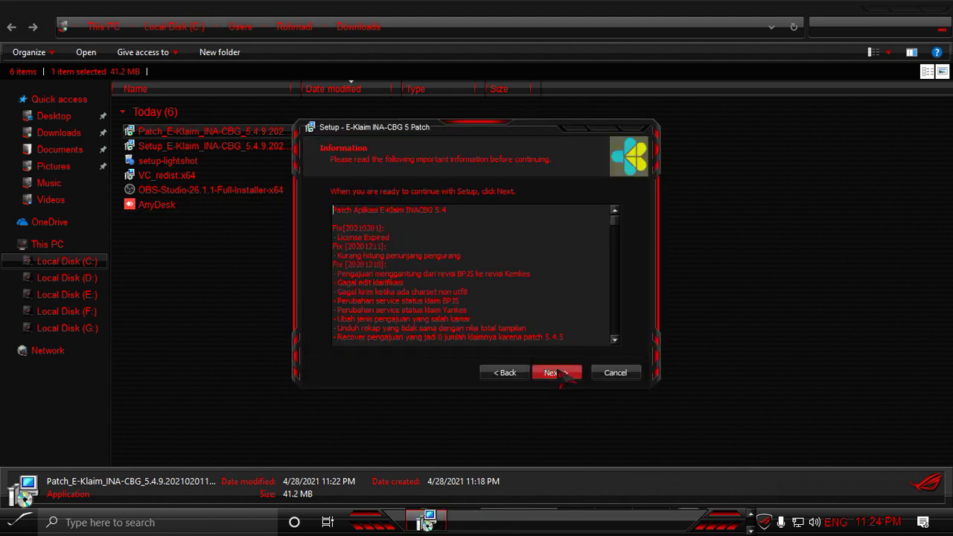
Read through the patch release notes on the installer's Information page, from the 5.4 fixes to the end of the list
{"action": "left_click", "coordinate": [559, 372]}
{"action": "left_click", "coordinate": [507, 372]}
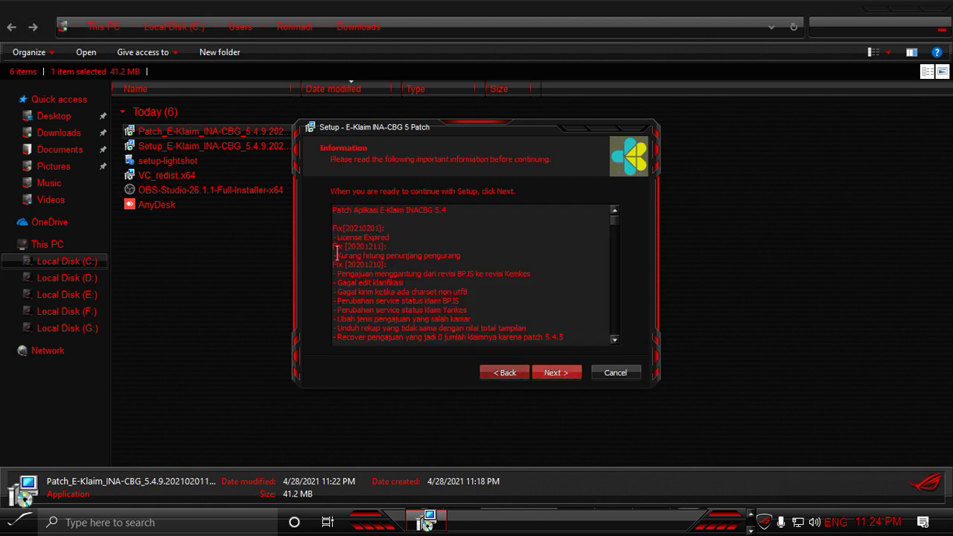
{"action": "left_click_drag", "start_coordinate": [332, 210], "coordinate": [472, 276]}
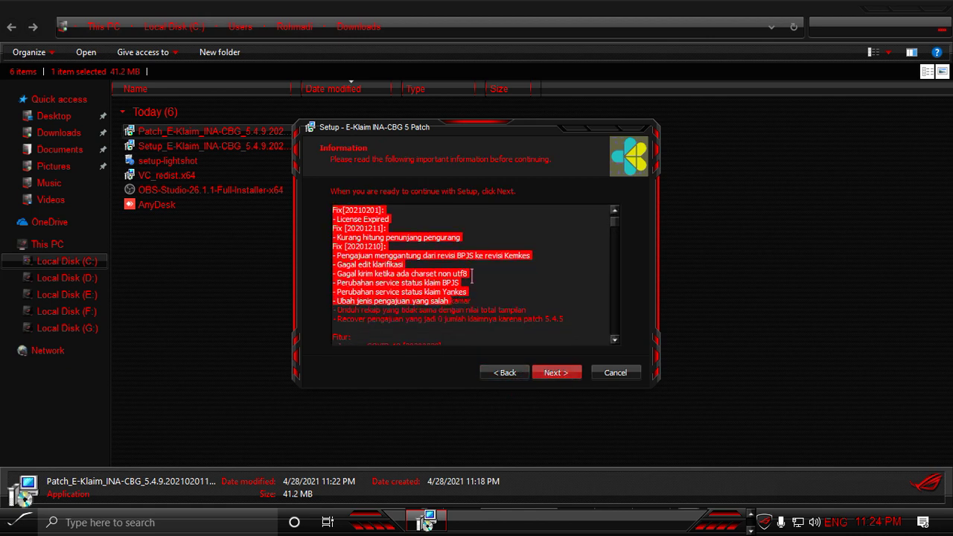
{"action": "left_click", "coordinate": [484, 265]}
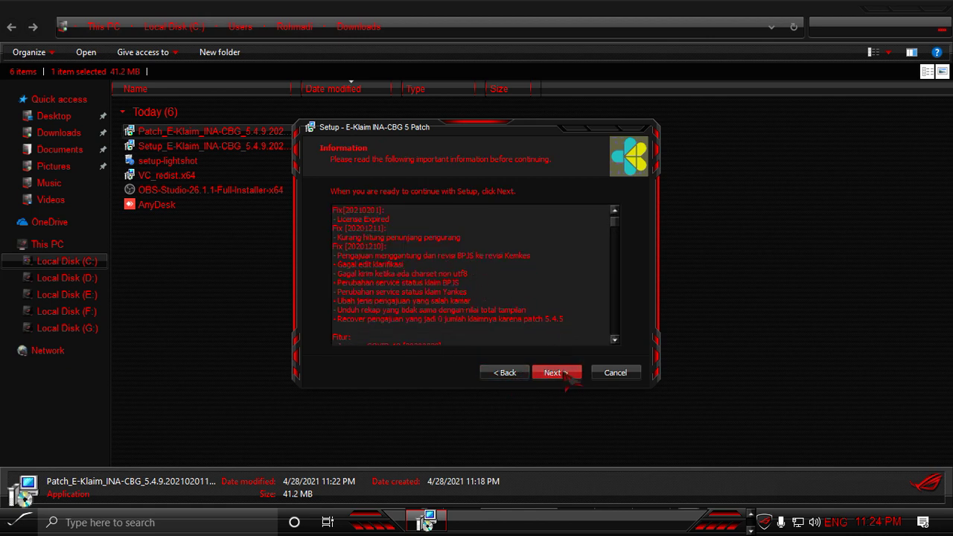
{"action": "scroll", "coordinate": [515, 296], "scroll_direction": "down", "scroll_amount": 5}
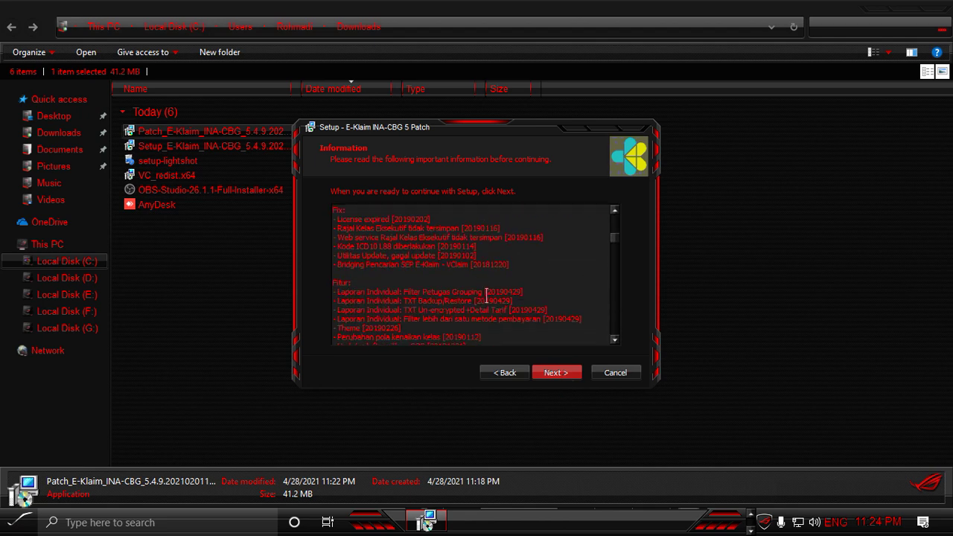
{"action": "scroll", "coordinate": [419, 291], "scroll_direction": "down", "scroll_amount": 6}
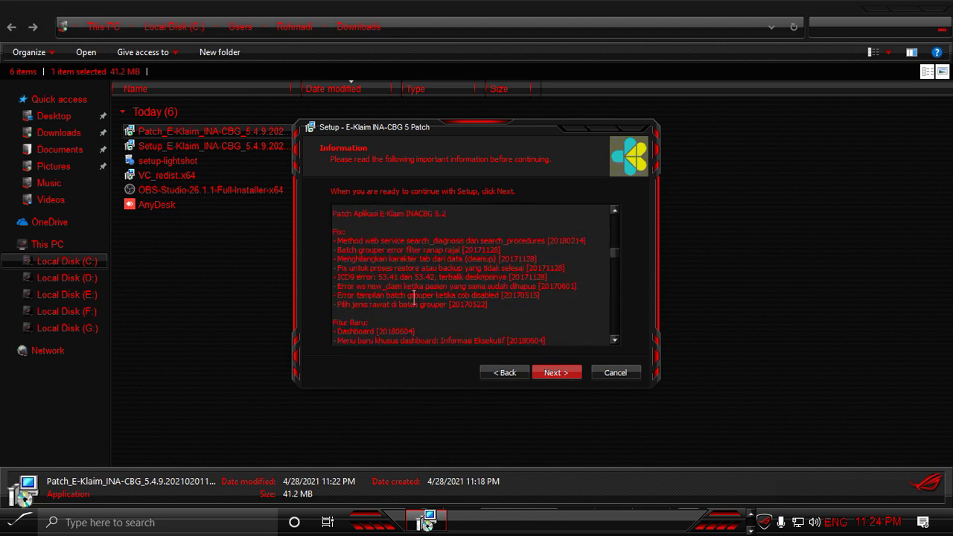
{"action": "scroll", "coordinate": [555, 336], "scroll_direction": "down", "scroll_amount": 8}
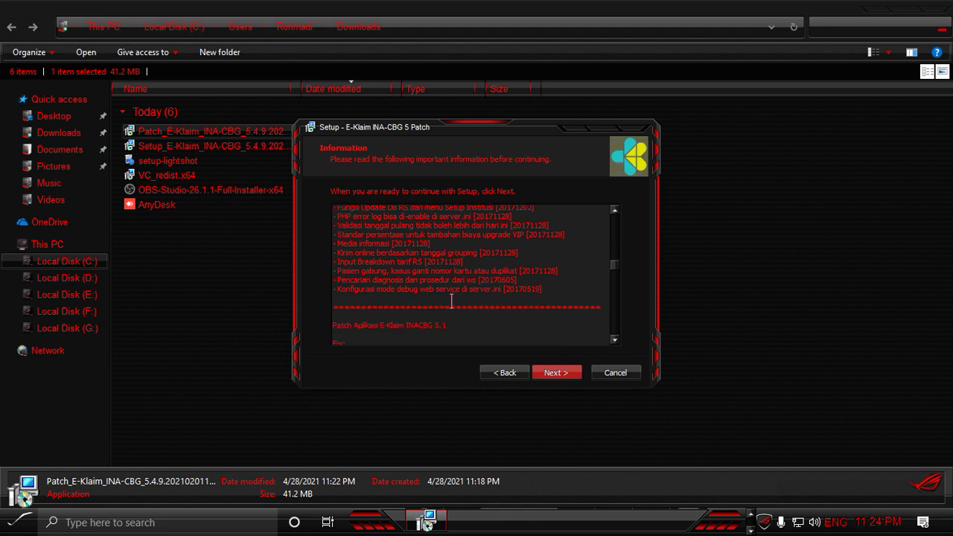
{"action": "scroll", "coordinate": [441, 298], "scroll_direction": "down", "scroll_amount": 2}
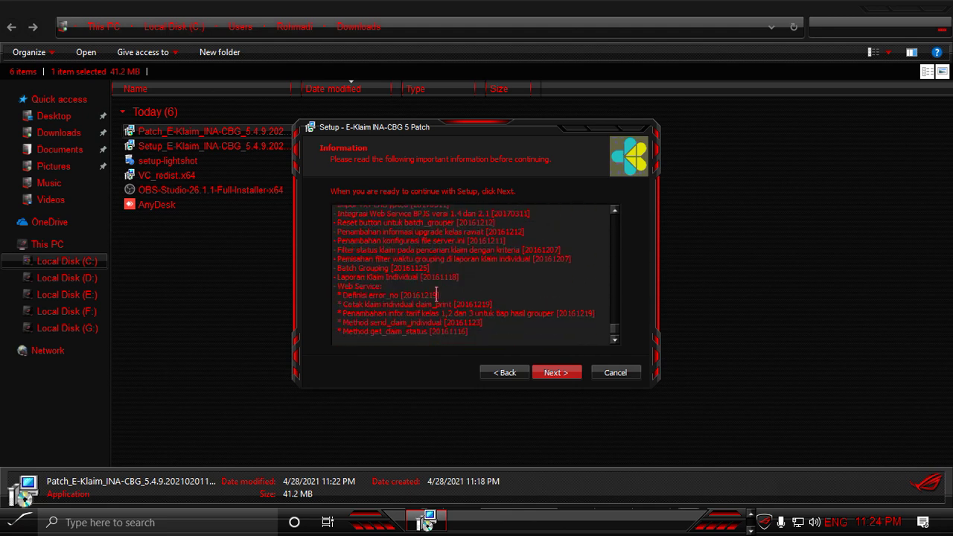
Install the E-Klaim INA-CBG 5 Patch, allowing Setup to stop xampp-control.exe, and finish the wizard
{"action": "left_click", "coordinate": [568, 372]}
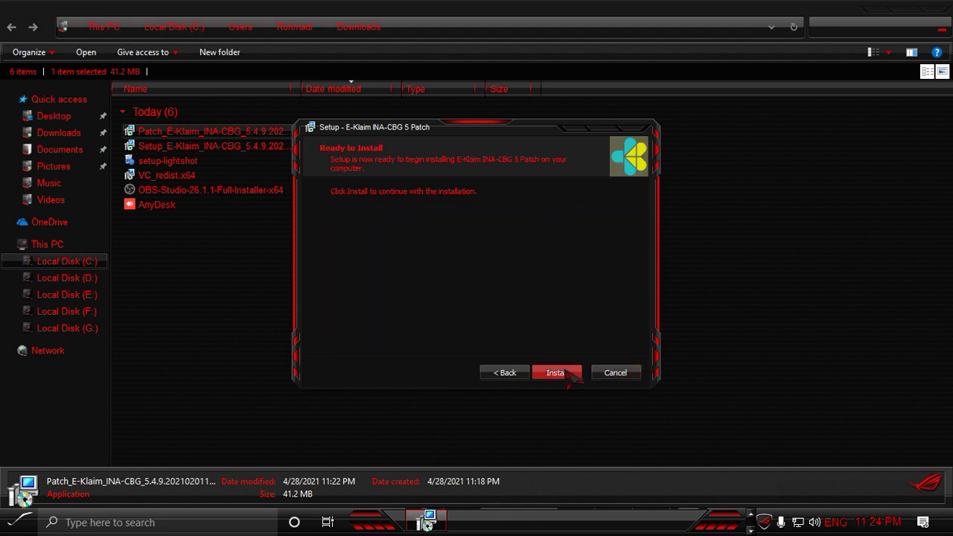
{"action": "left_click", "coordinate": [567, 374]}
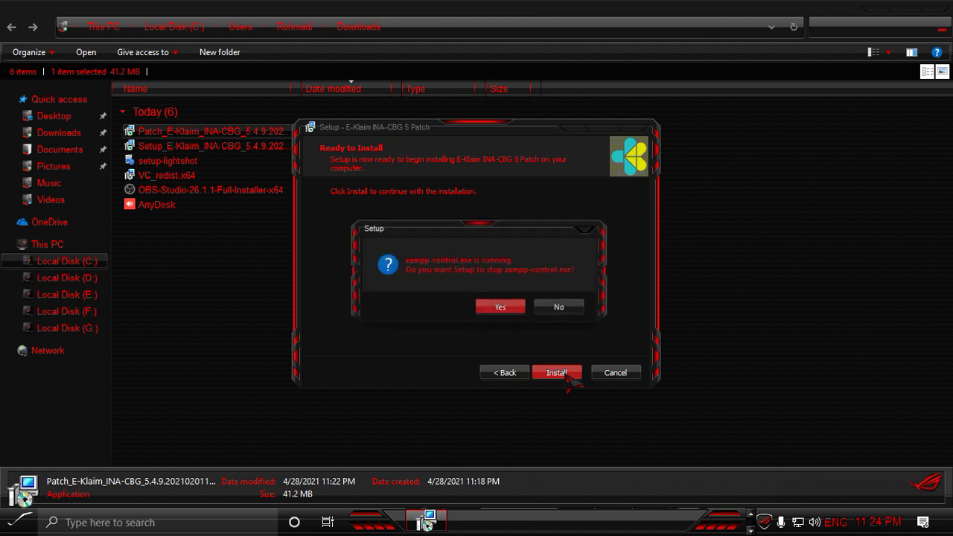
{"action": "left_click", "coordinate": [514, 308]}
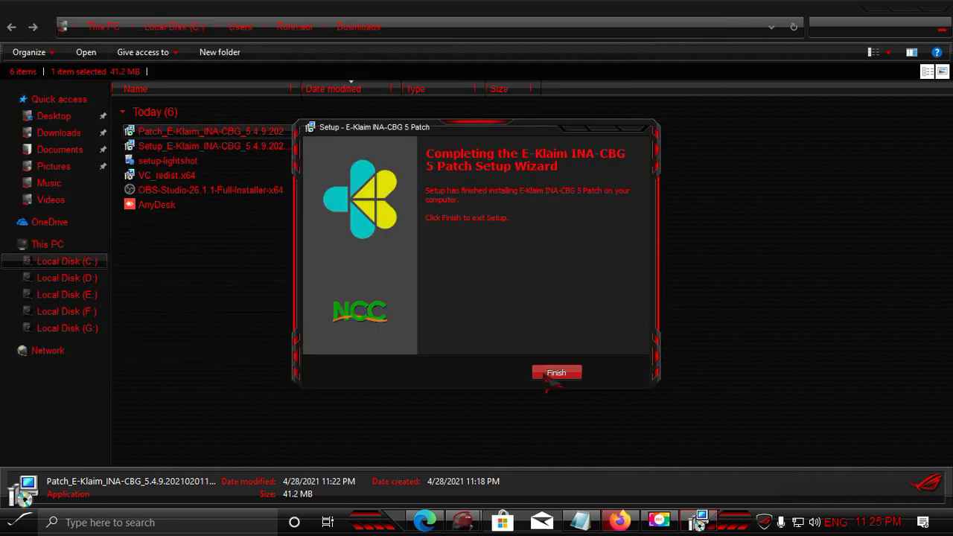
{"action": "left_click", "coordinate": [551, 376]}
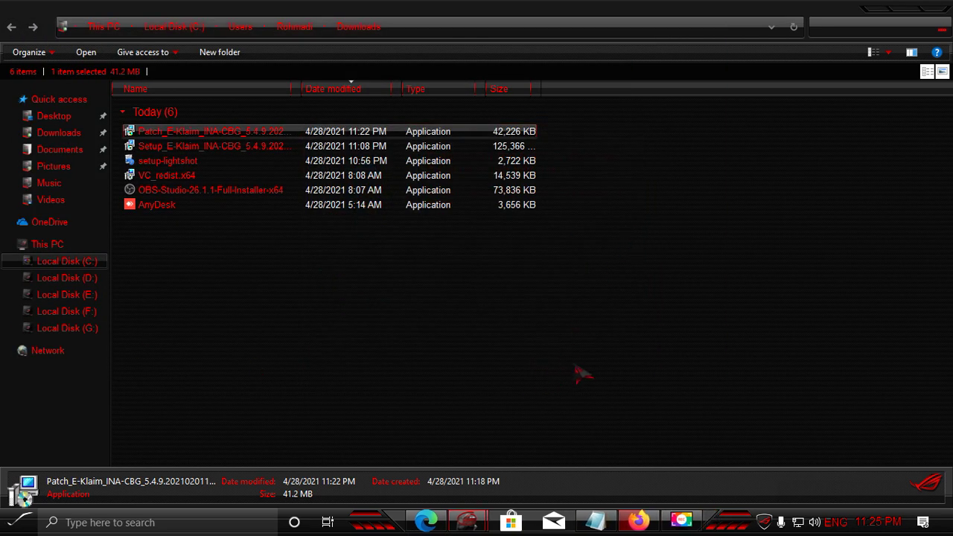
Switch to Edge and try to open the Home page of the local E-Klaim application
{"action": "left_click", "coordinate": [426, 522]}
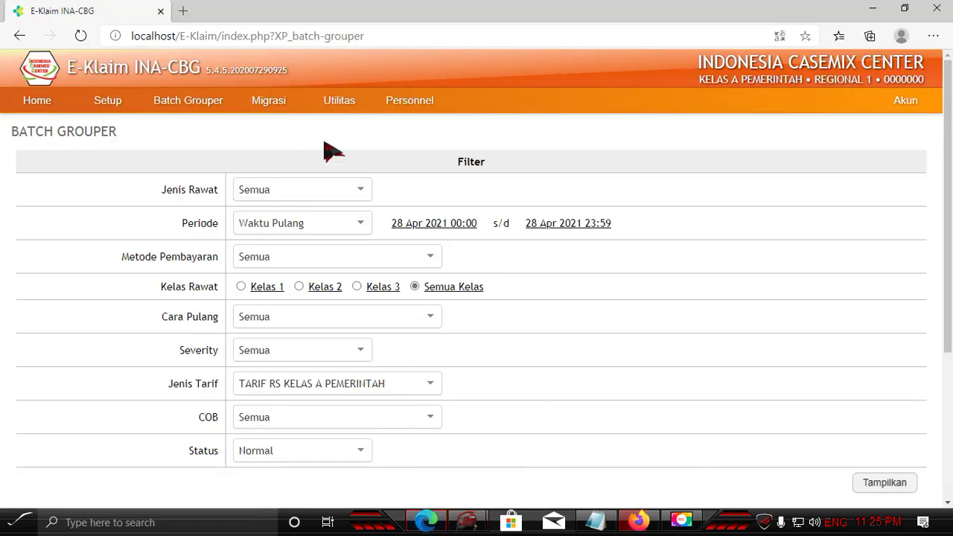
{"action": "left_click", "coordinate": [39, 104]}
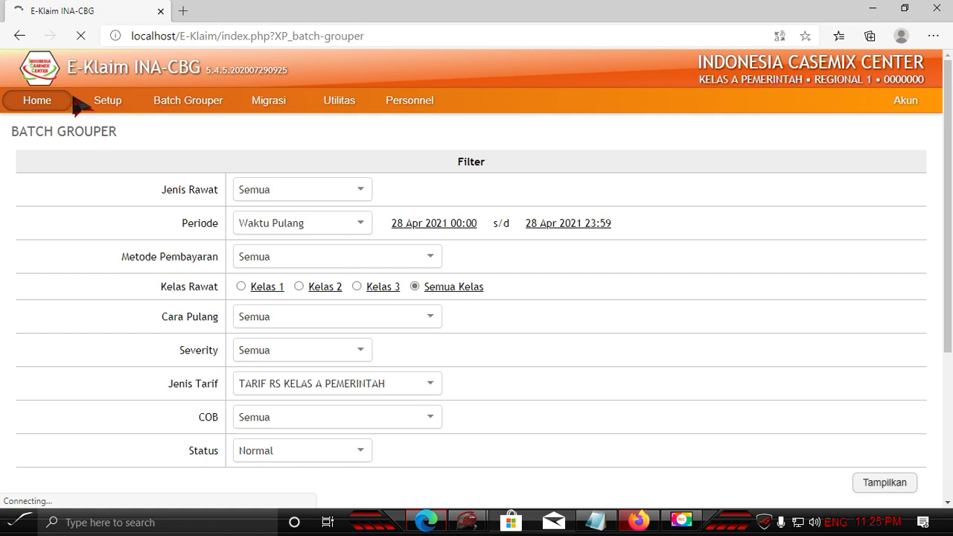
{"action": "mouse_move", "coordinate": [77, 107]}
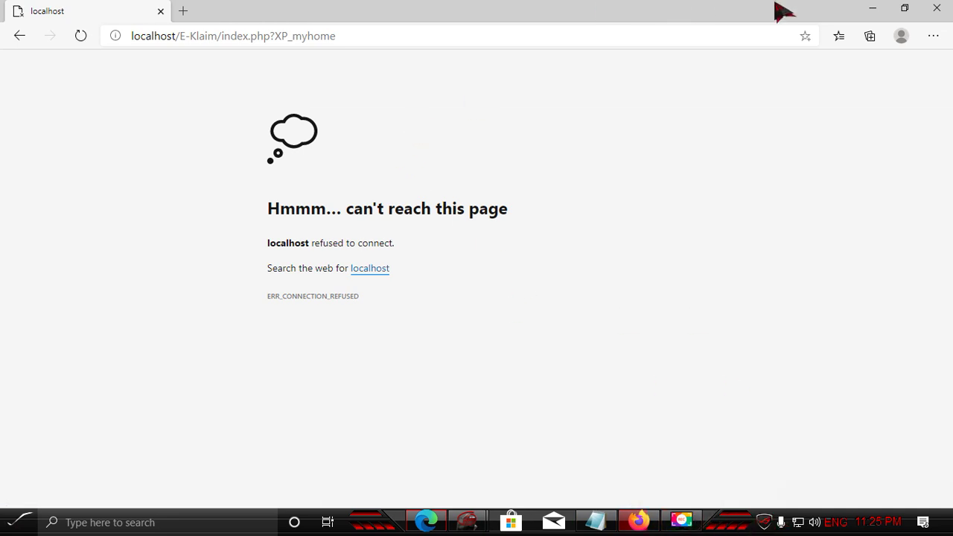
Clear the browser and folder windows off the desktop and place the Notepad window away from the desktop icons
{"action": "left_click", "coordinate": [873, 9]}
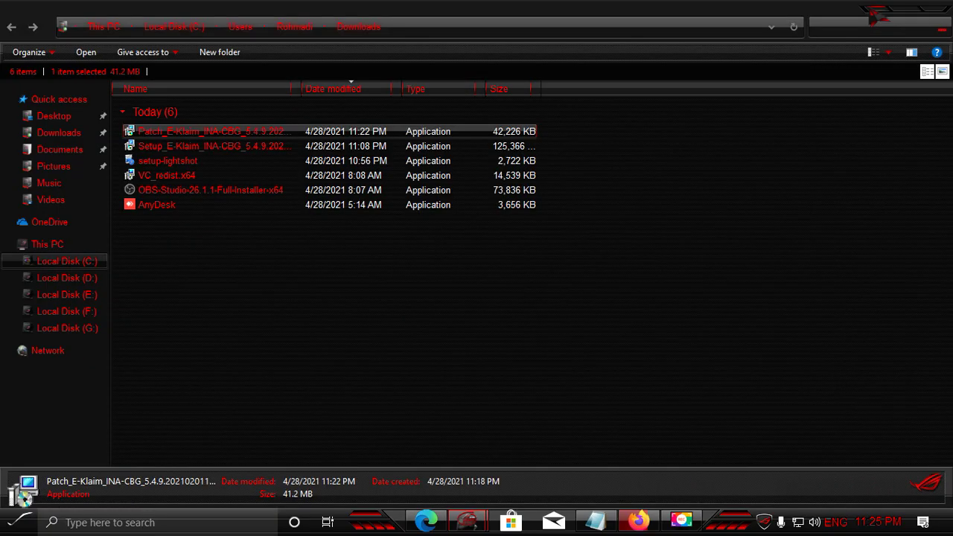
{"action": "left_click", "coordinate": [883, 13]}
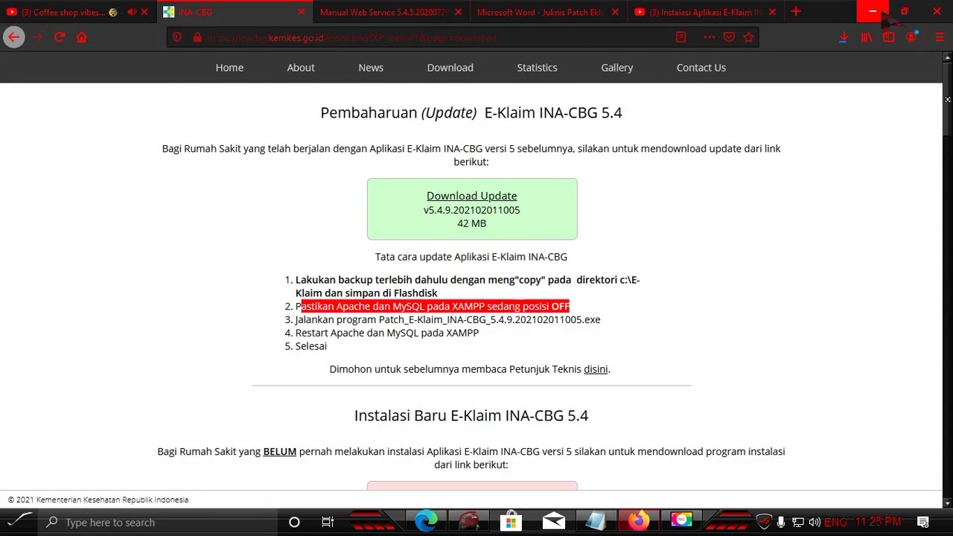
{"action": "left_click", "coordinate": [874, 12]}
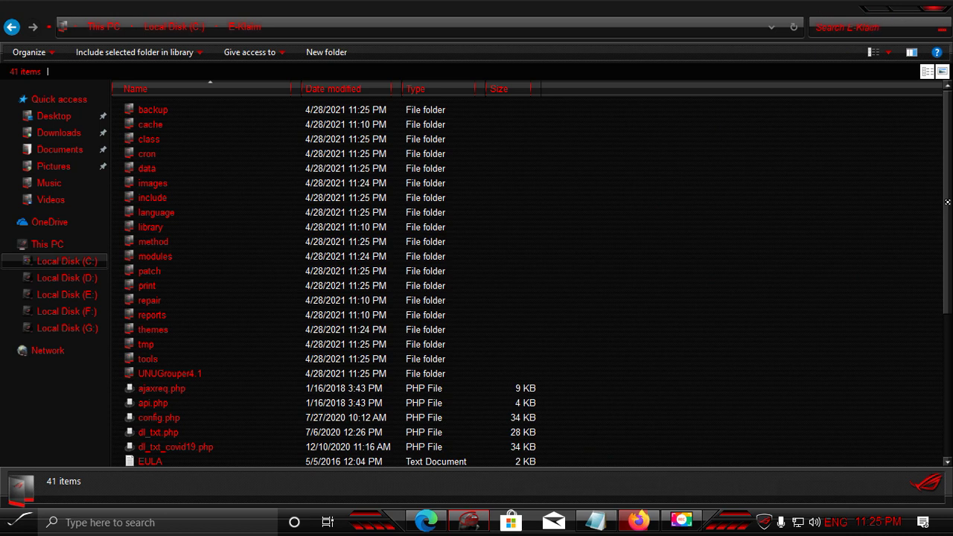
{"action": "left_click", "coordinate": [945, 9]}
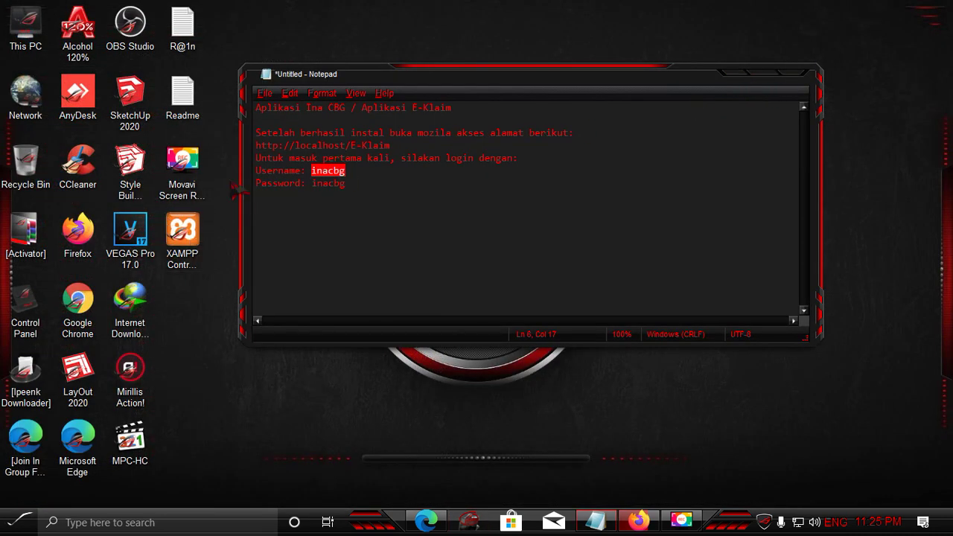
{"action": "left_click_drag", "start_coordinate": [404, 80], "coordinate": [637, 35]}
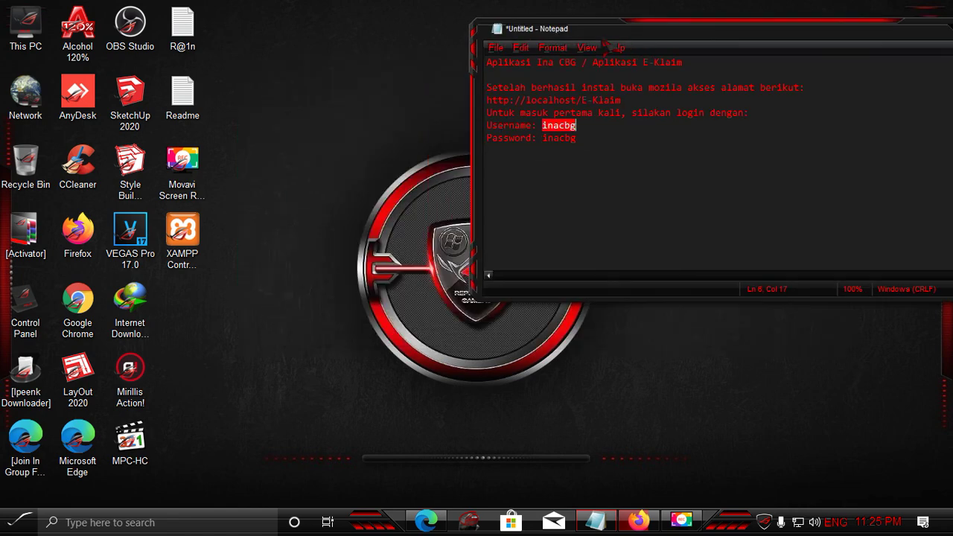
Start the XAMPP Control Panel from the desktop, and view its autostart module configuration without changing it
{"action": "left_click", "coordinate": [195, 241]}
{"action": "double_click", "coordinate": [195, 241]}
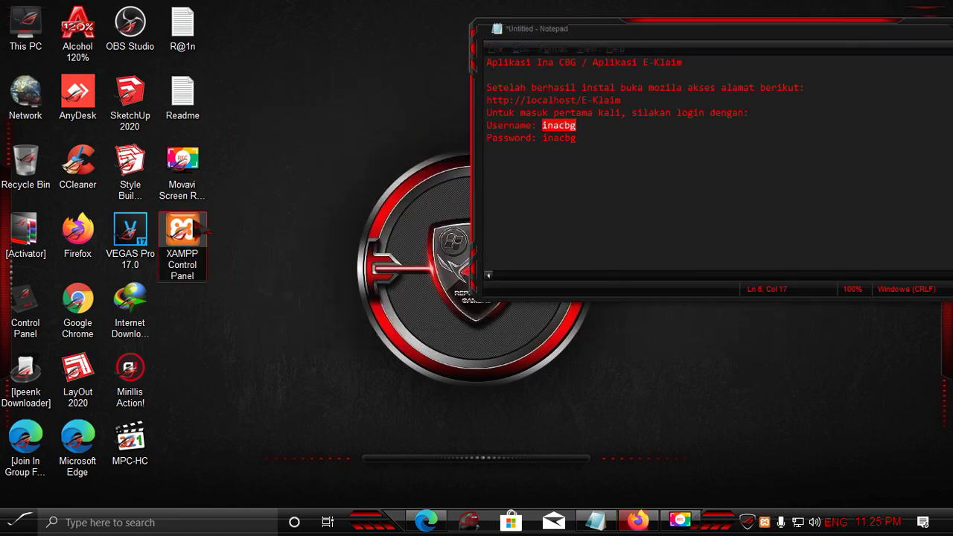
{"action": "left_click_drag", "start_coordinate": [911, 388], "coordinate": [708, 351]}
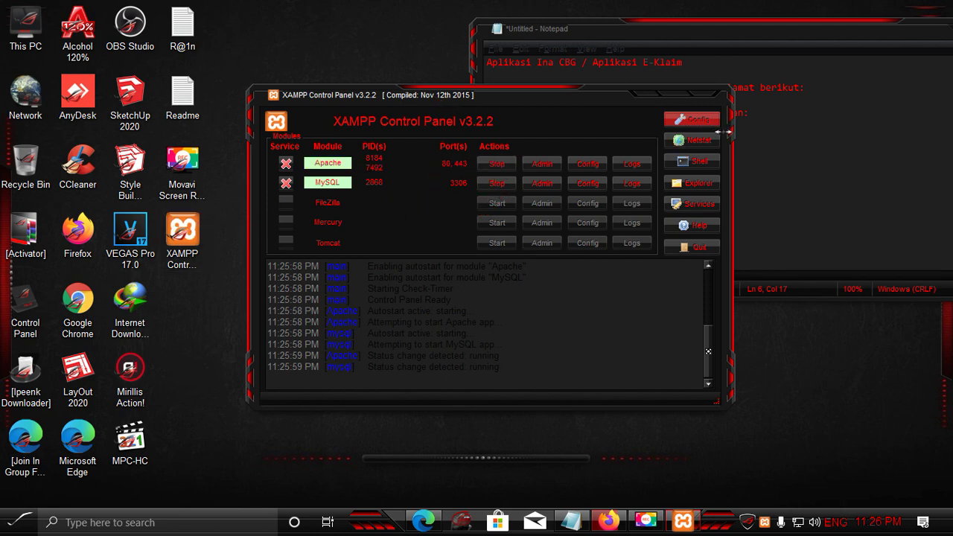
{"action": "left_click", "coordinate": [692, 120]}
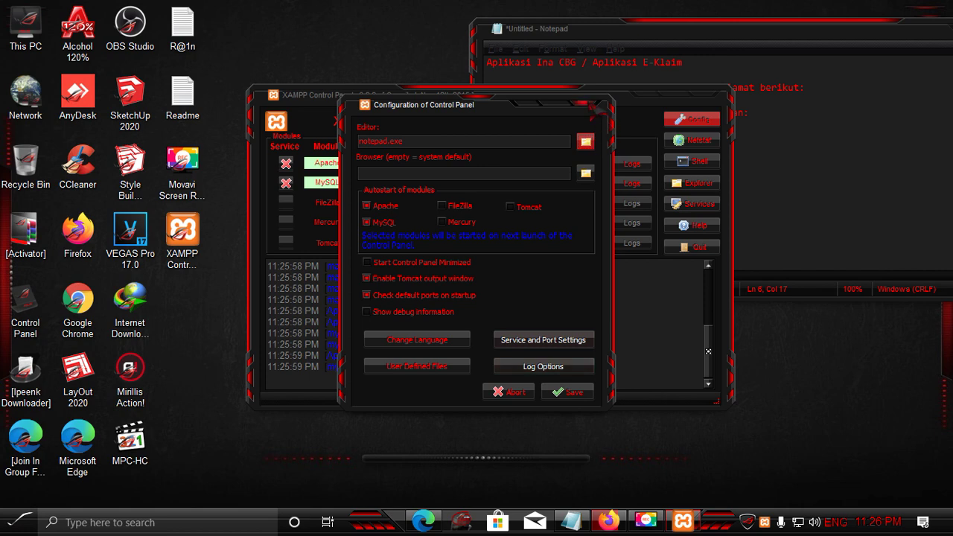
{"action": "left_click", "coordinate": [595, 109]}
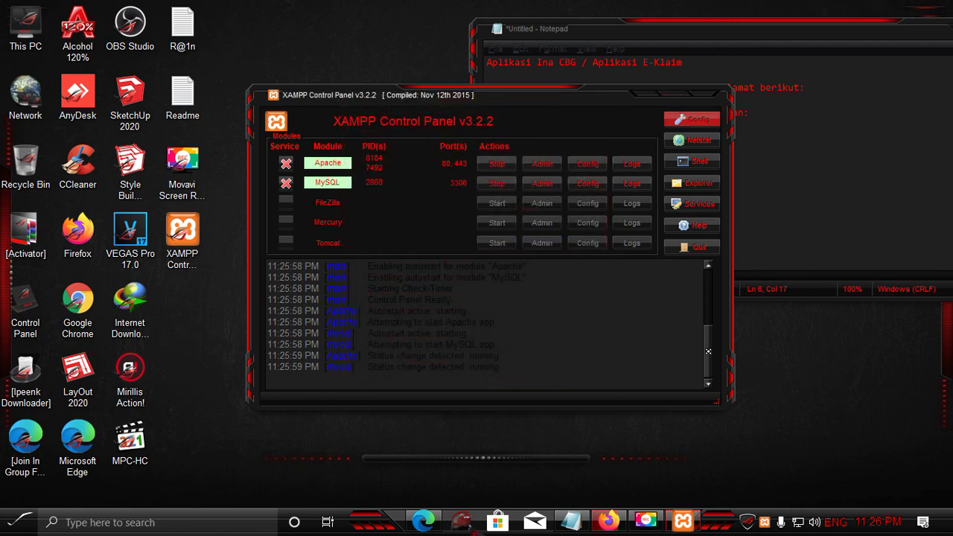
Switch to Edge and reload the local E-Klaim Home page
{"action": "left_click", "coordinate": [423, 521]}
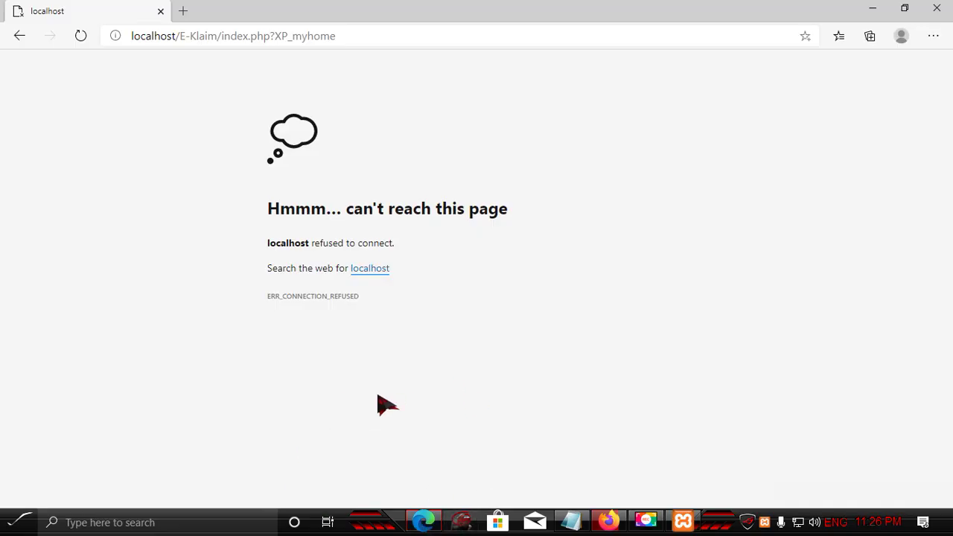
{"action": "left_click", "coordinate": [81, 36]}
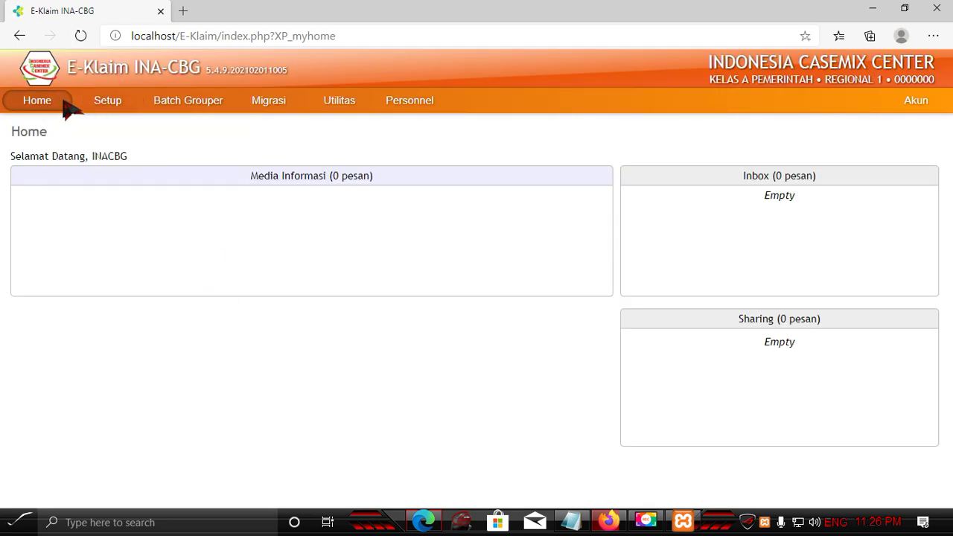
View the Setup Institusi page and the INACBG v4.1 data migration page of the patched E-Klaim application
{"action": "mouse_move", "coordinate": [107, 100]}
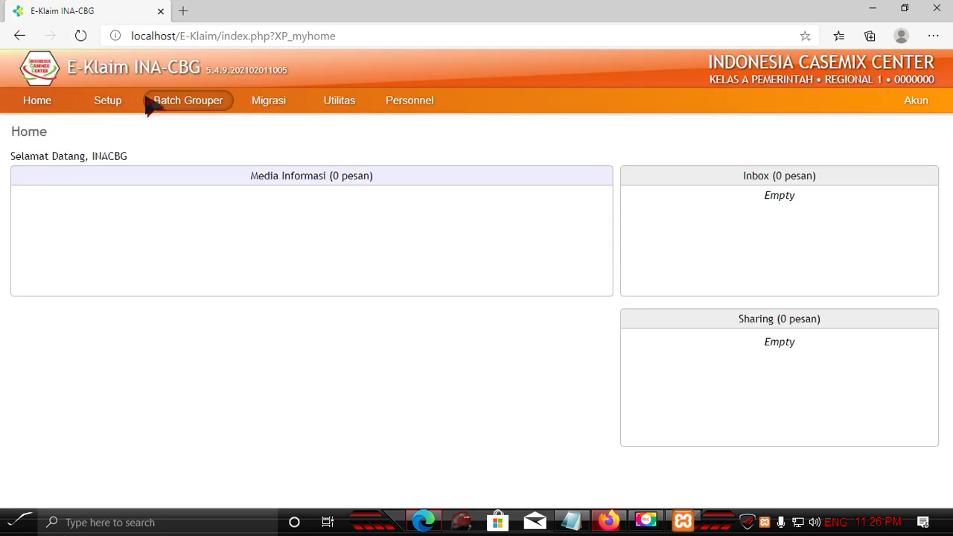
{"action": "left_click", "coordinate": [106, 109]}
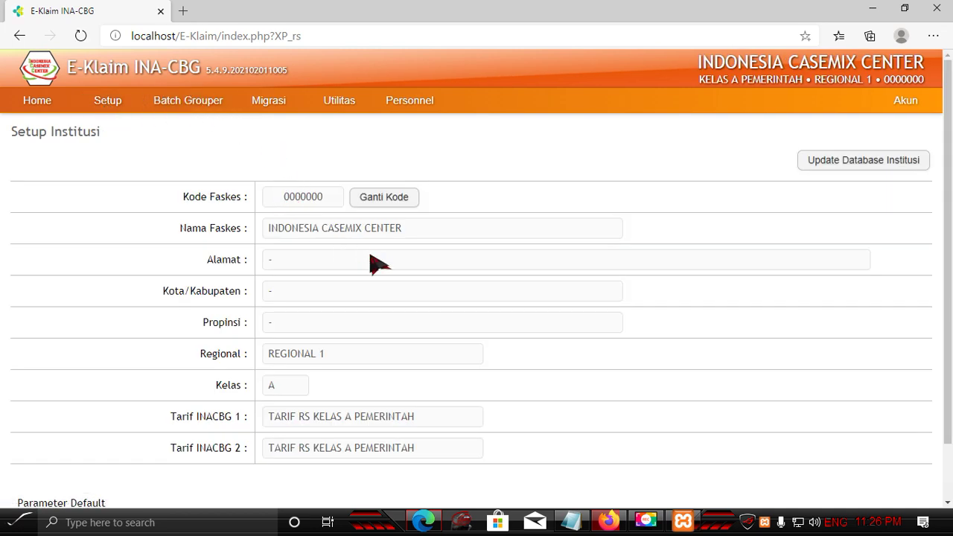
{"action": "scroll", "coordinate": [363, 332], "scroll_direction": "down", "scroll_amount": 1}
{"action": "scroll", "coordinate": [365, 332], "scroll_direction": "up", "scroll_amount": 1}
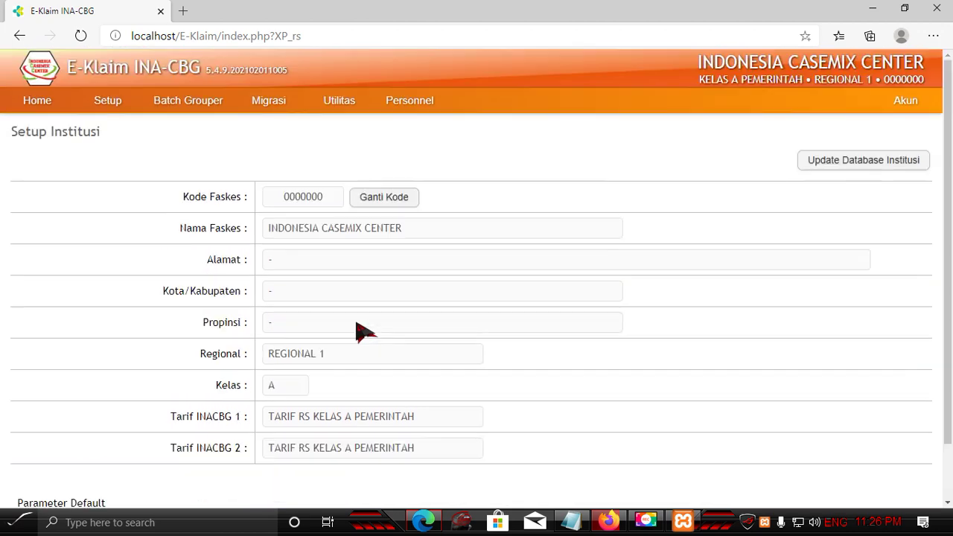
{"action": "mouse_move", "coordinate": [255, 100]}
{"action": "left_click", "coordinate": [284, 104]}
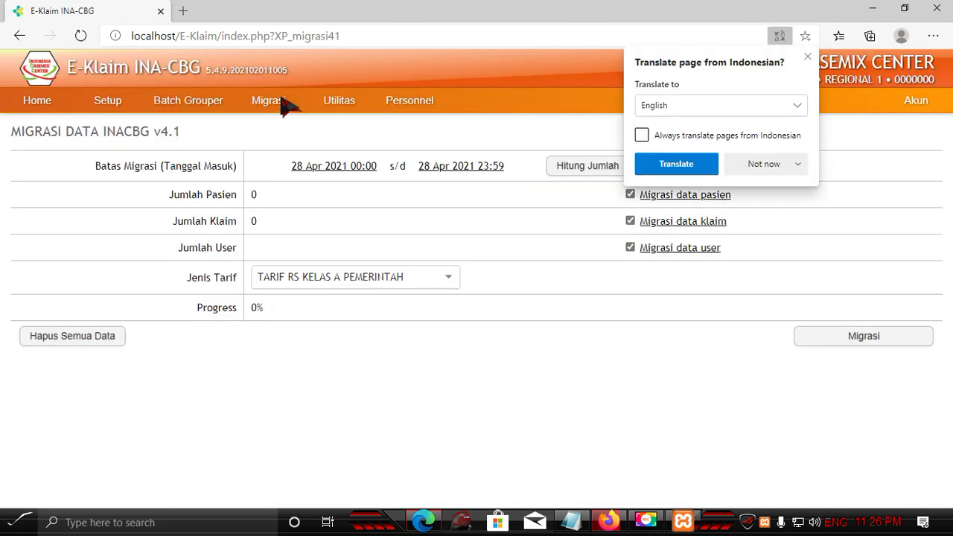
Dismiss the translation offer and view the Batch Grouper and Personnel Administration pages of E-Klaim
{"action": "left_click", "coordinate": [807, 56]}
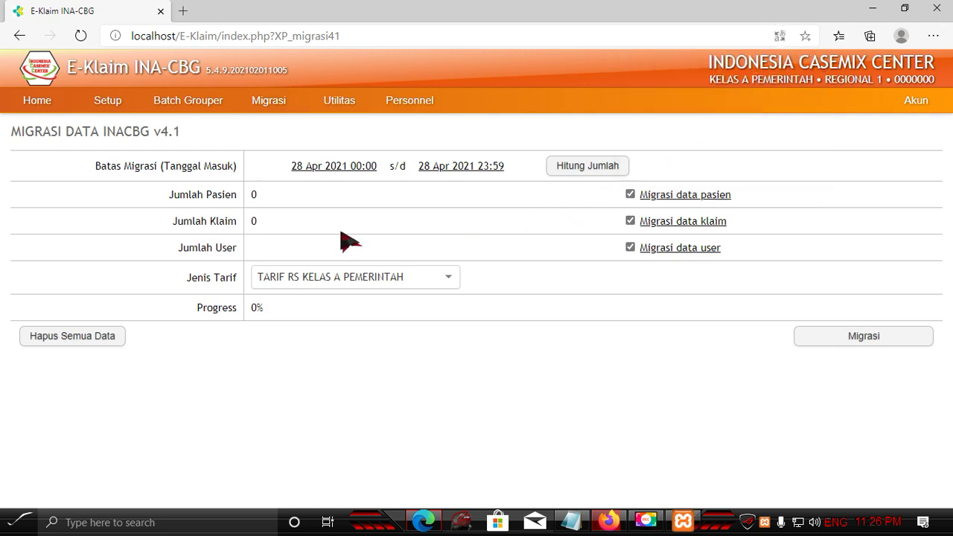
{"action": "left_click", "coordinate": [189, 104]}
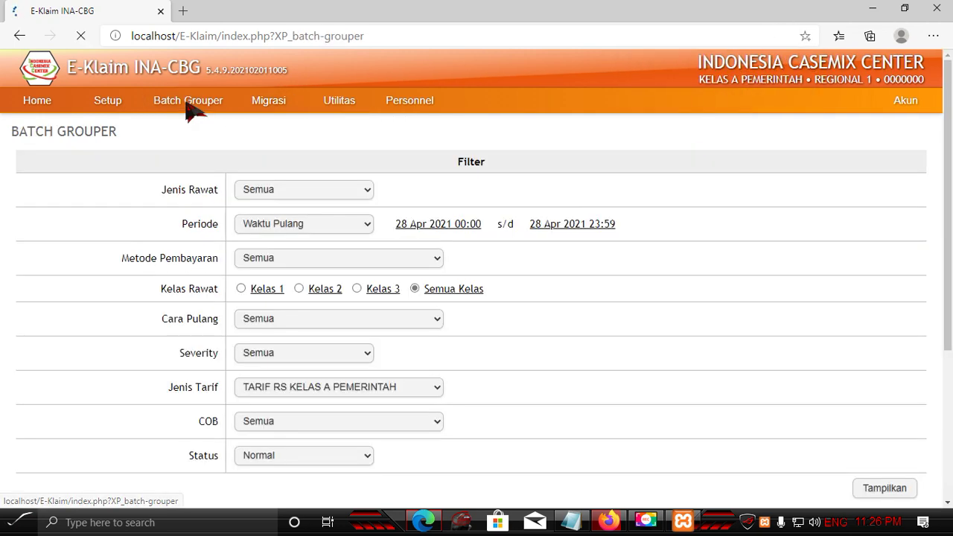
{"action": "mouse_move", "coordinate": [119, 107]}
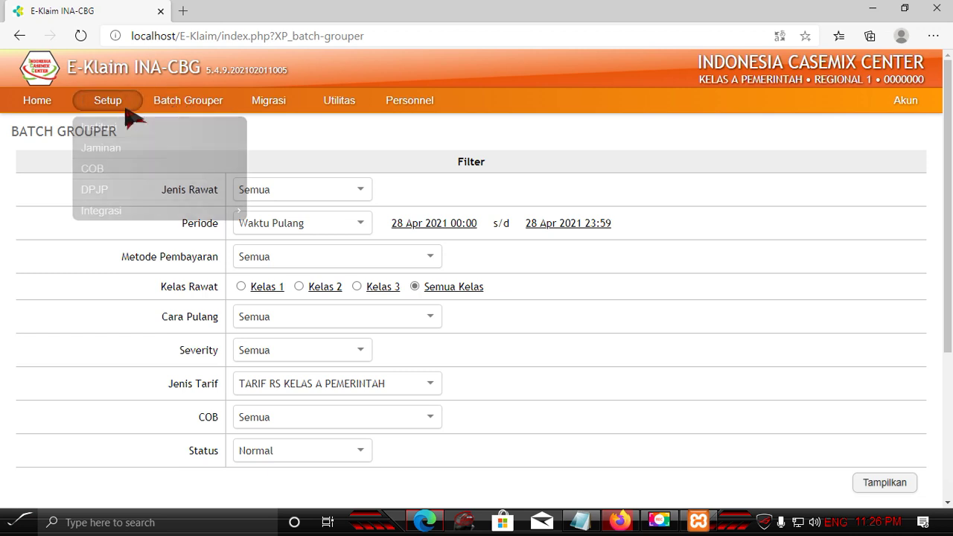
{"action": "mouse_move", "coordinate": [404, 107]}
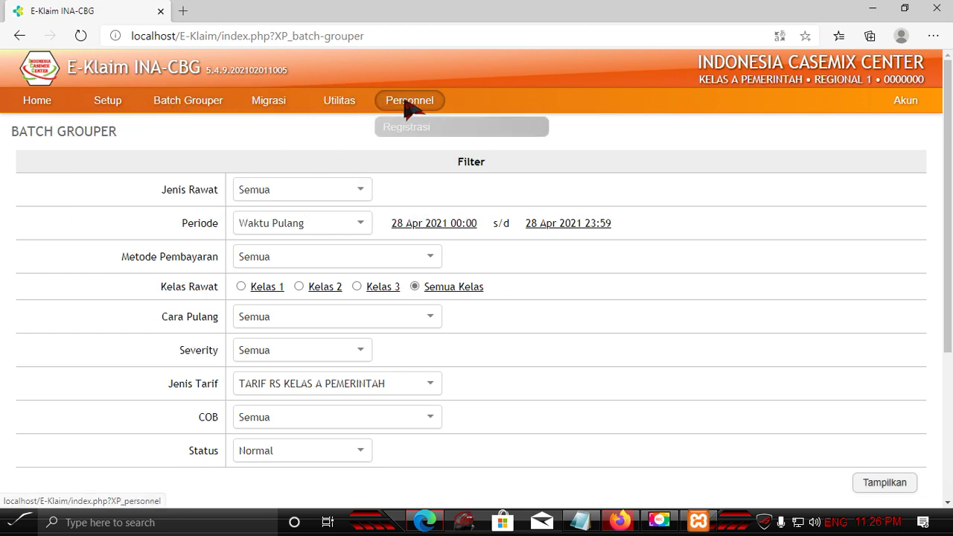
{"action": "left_click", "coordinate": [414, 134]}
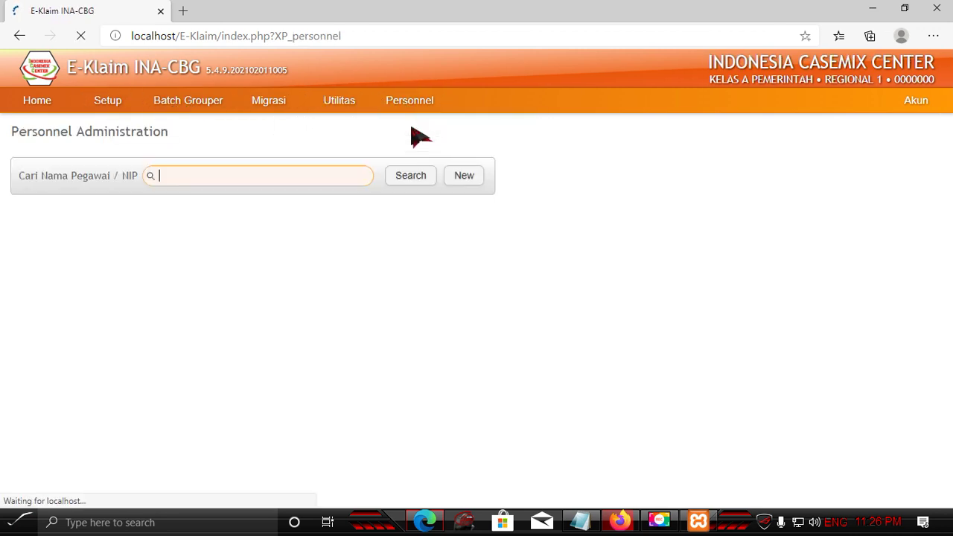
View the Update E-Klaim page, then return to the INACBG v4.1 data migration page and dismiss the translation offer
{"action": "mouse_move", "coordinate": [340, 101]}
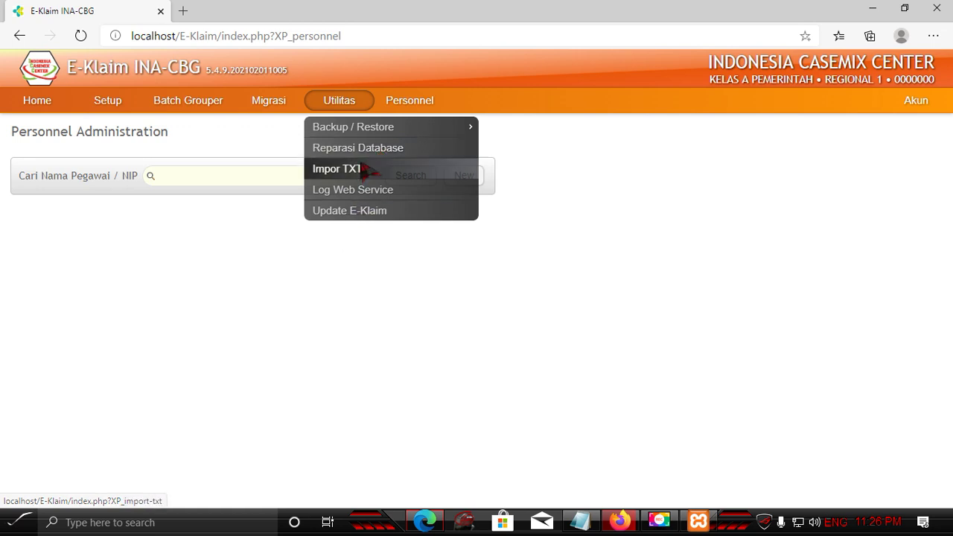
{"action": "left_click", "coordinate": [354, 212]}
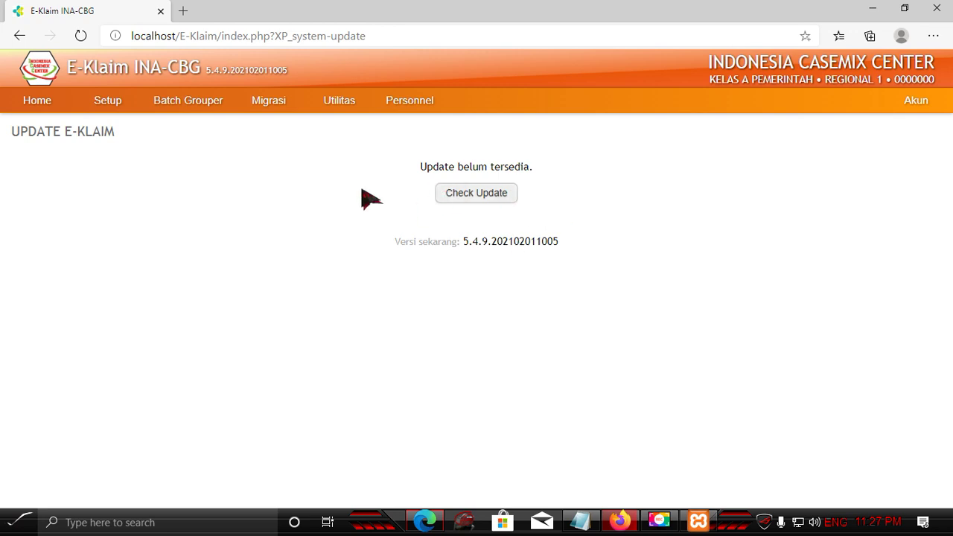
{"action": "mouse_move", "coordinate": [247, 105]}
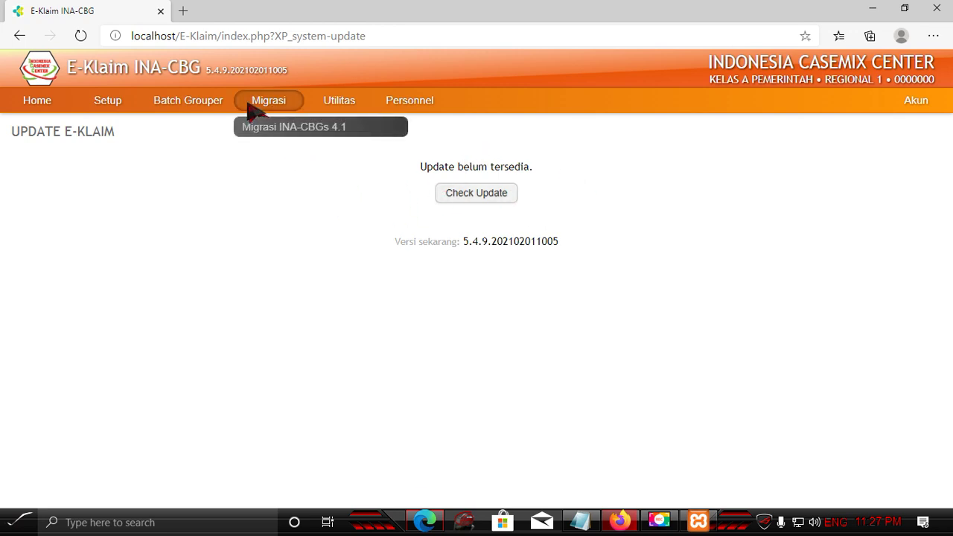
{"action": "left_click", "coordinate": [279, 128]}
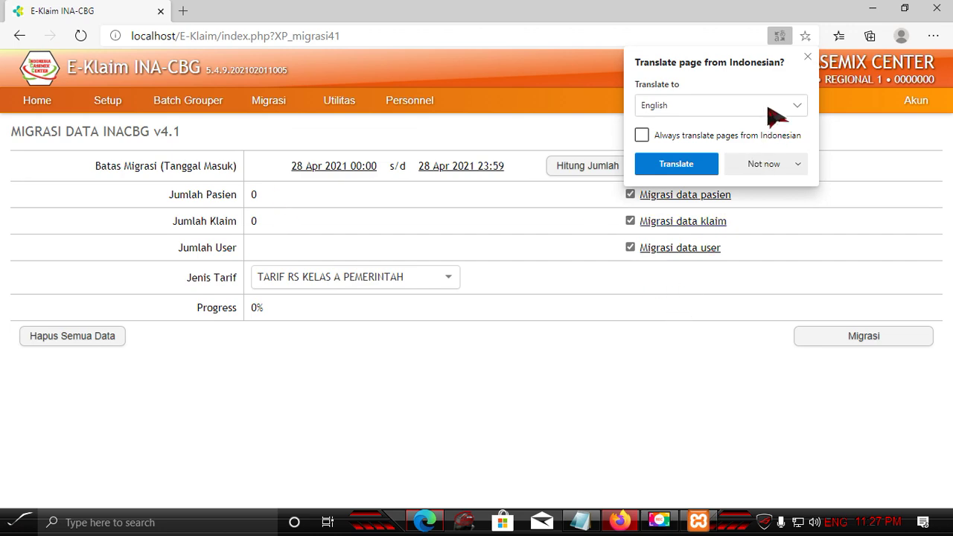
{"action": "left_click", "coordinate": [808, 58]}
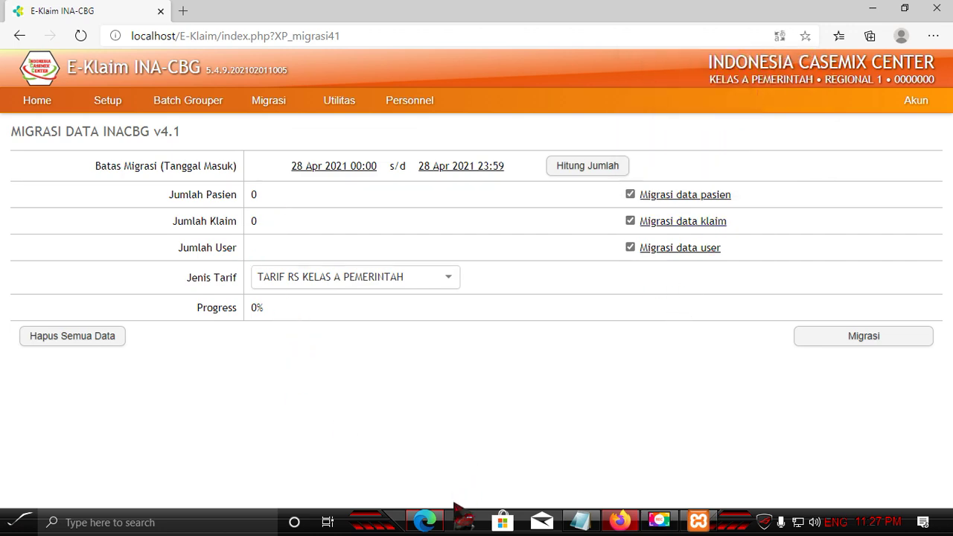
Switch to Firefox and find the full INA-CBG 4.1 application link on the INA-CBG download page
{"action": "left_click", "coordinate": [619, 521]}
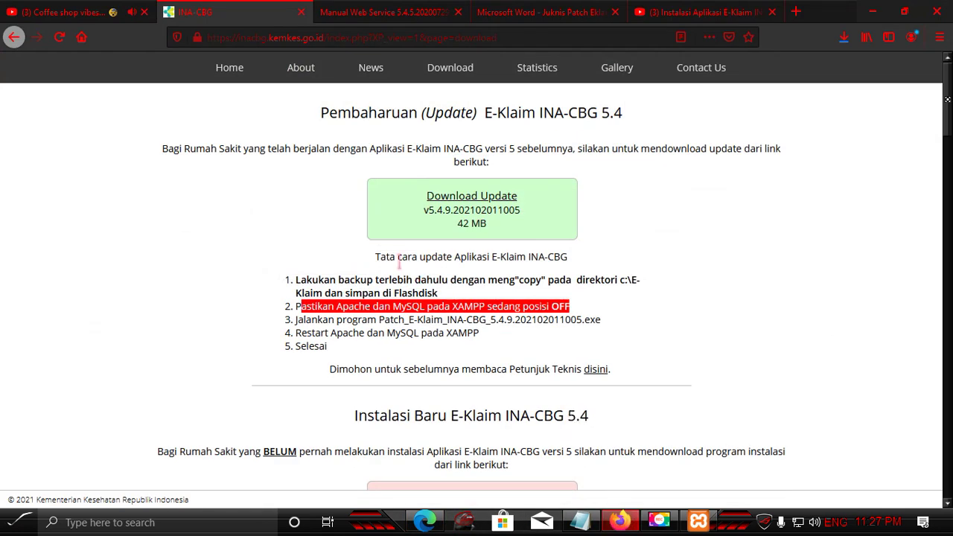
{"action": "scroll", "coordinate": [420, 326], "scroll_direction": "down", "scroll_amount": 6}
{"action": "scroll", "coordinate": [418, 324], "scroll_direction": "down", "scroll_amount": 15}
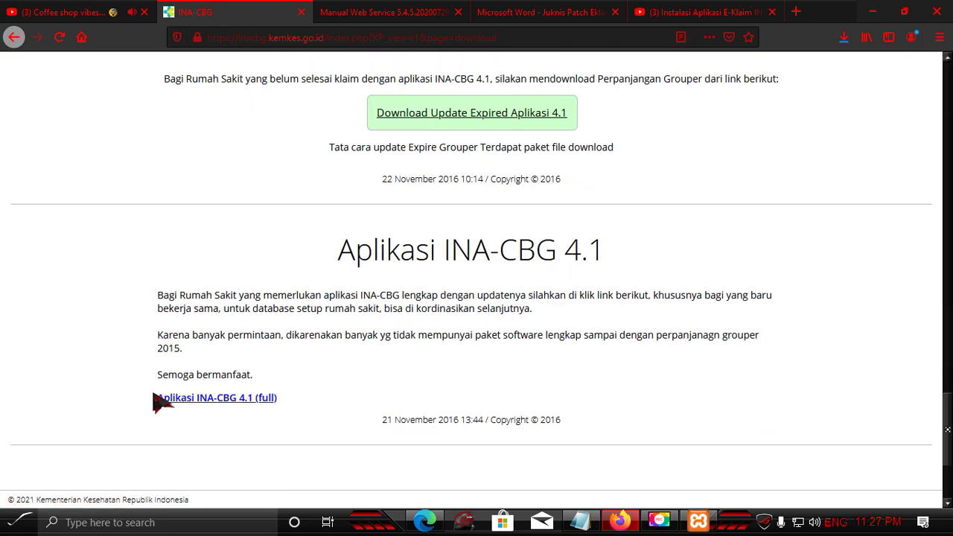
{"action": "left_click_drag", "start_coordinate": [153, 398], "coordinate": [316, 425]}
{"action": "left_click", "coordinate": [318, 406]}
Return to Edge, open the Batch Grouper page and close the Software_INA-CBG_4.1.zip archive window
{"action": "left_click", "coordinate": [425, 521]}
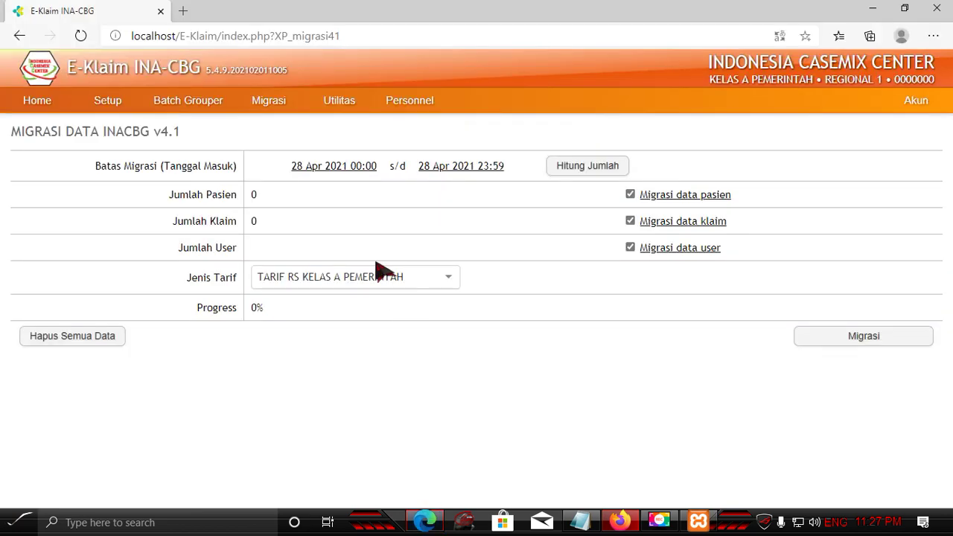
{"action": "left_click", "coordinate": [186, 106]}
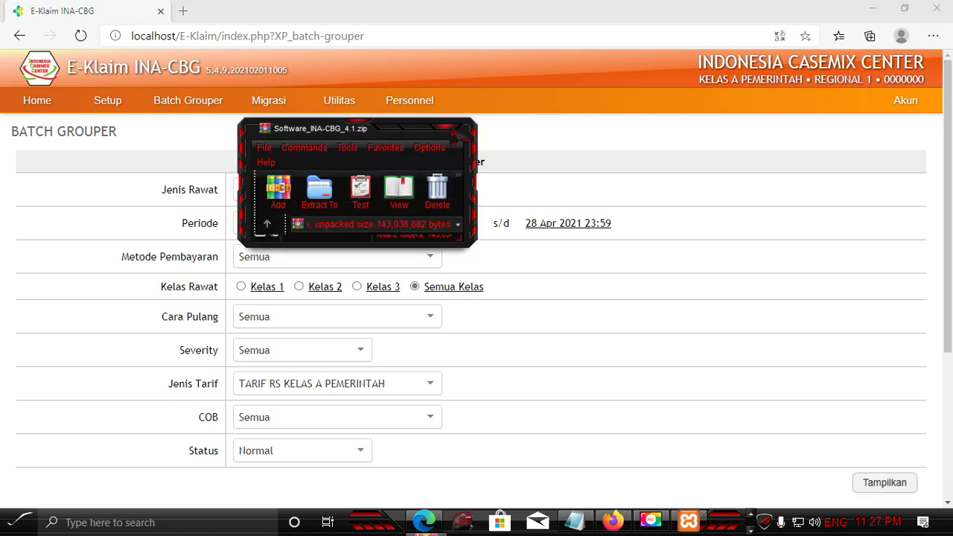
{"action": "left_click", "coordinate": [455, 136]}
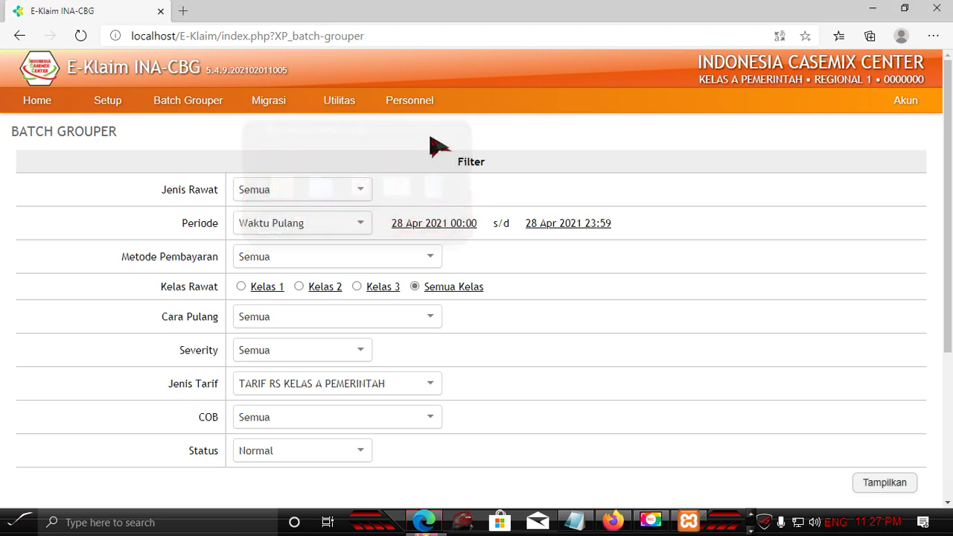
{"action": "scroll", "coordinate": [397, 303], "scroll_direction": "down", "scroll_amount": 2}
{"action": "scroll", "coordinate": [402, 302], "scroll_direction": "up", "scroll_amount": 2}
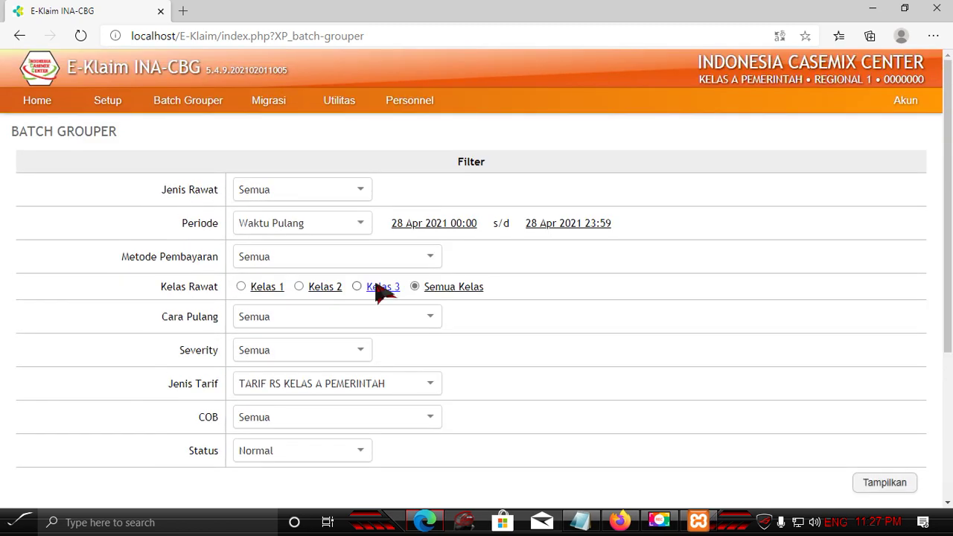
Set the Batch Grouper filter to Rawat Inap, Waktu Pulang, JKN payment and Kelas 1, keeping Cara Pulang at Semua
{"action": "left_click", "coordinate": [319, 191]}
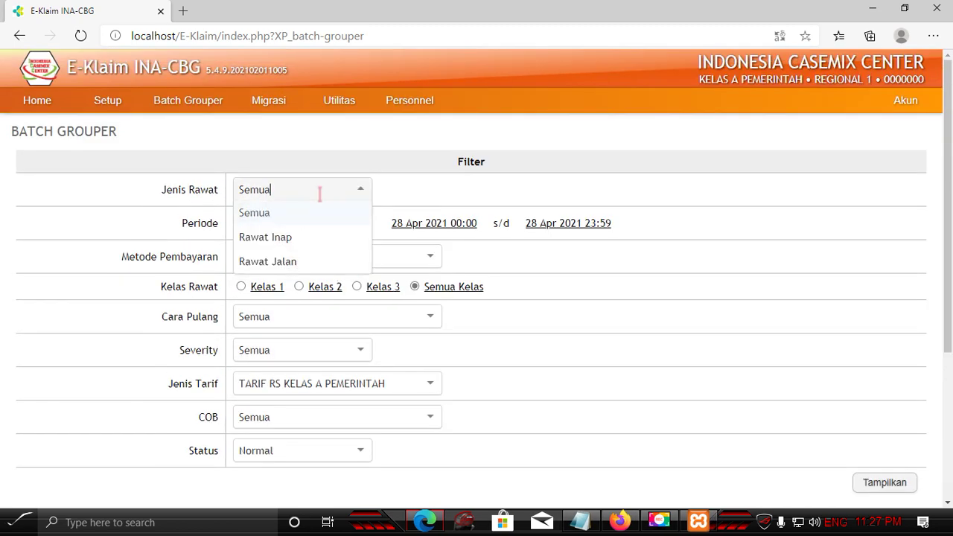
{"action": "left_click", "coordinate": [297, 238]}
{"action": "left_click", "coordinate": [346, 225]}
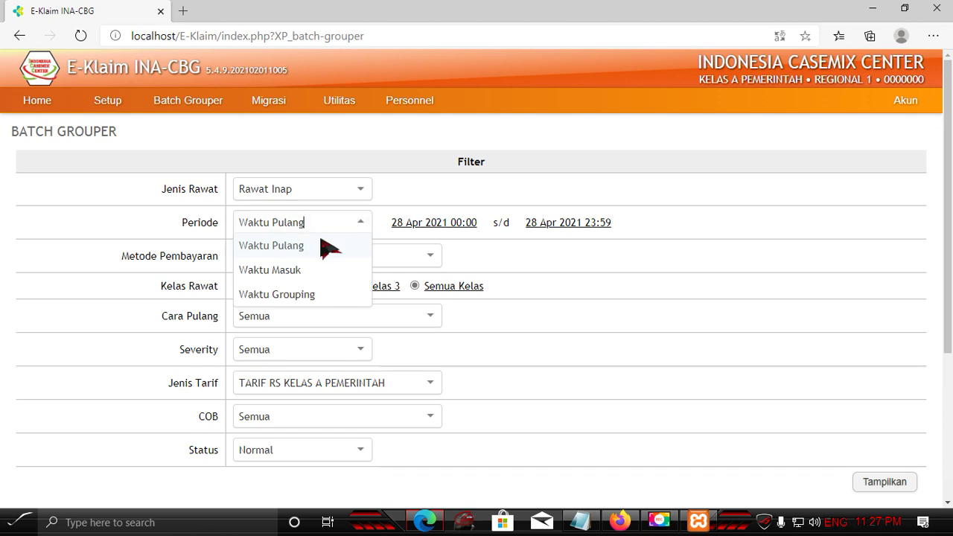
{"action": "left_click", "coordinate": [319, 252]}
{"action": "left_click", "coordinate": [319, 253]}
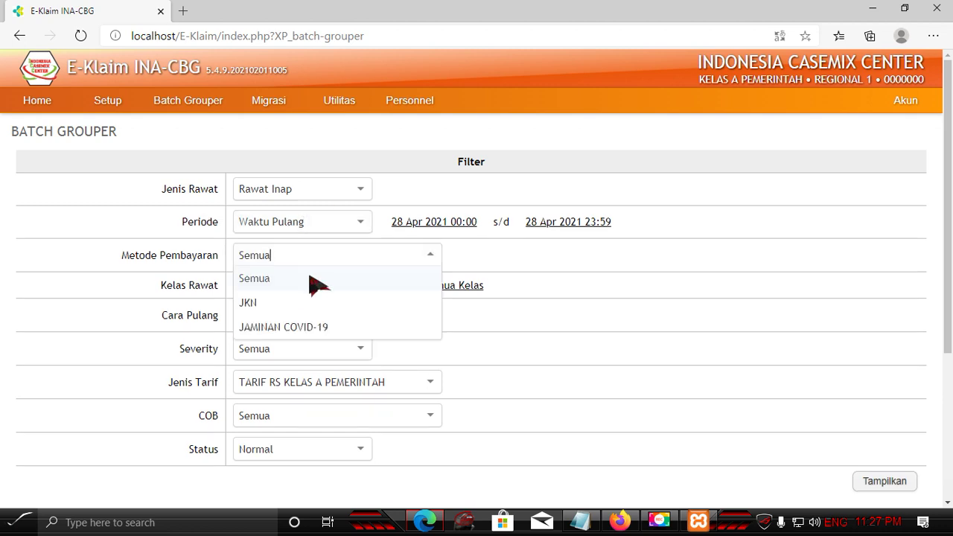
{"action": "left_click", "coordinate": [298, 303]}
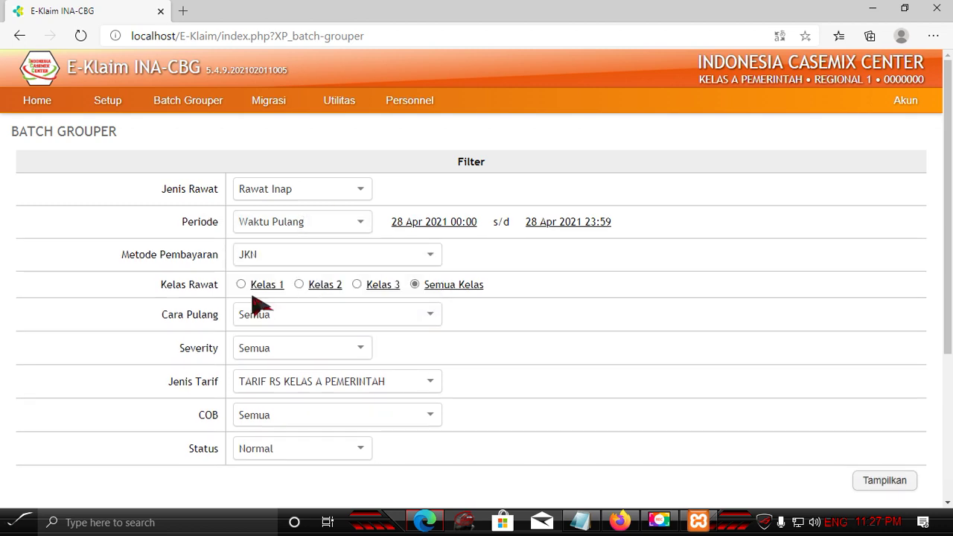
{"action": "left_click", "coordinate": [242, 285]}
{"action": "left_click", "coordinate": [305, 314]}
{"action": "left_click", "coordinate": [319, 340]}
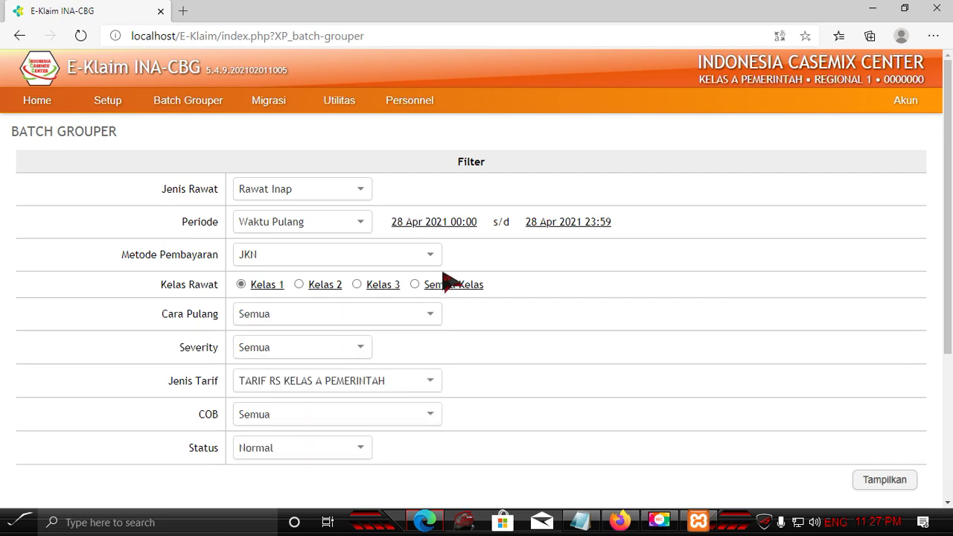
Check which tariff types the Batch Grouper's Jenis Tarif filter offers, leaving the selection as it is
{"action": "scroll", "coordinate": [472, 277], "scroll_direction": "down", "scroll_amount": 2}
{"action": "scroll", "coordinate": [472, 276], "scroll_direction": "up", "scroll_amount": 1}
{"action": "scroll", "coordinate": [480, 279], "scroll_direction": "up", "scroll_amount": 1}
{"action": "left_click", "coordinate": [404, 379]}
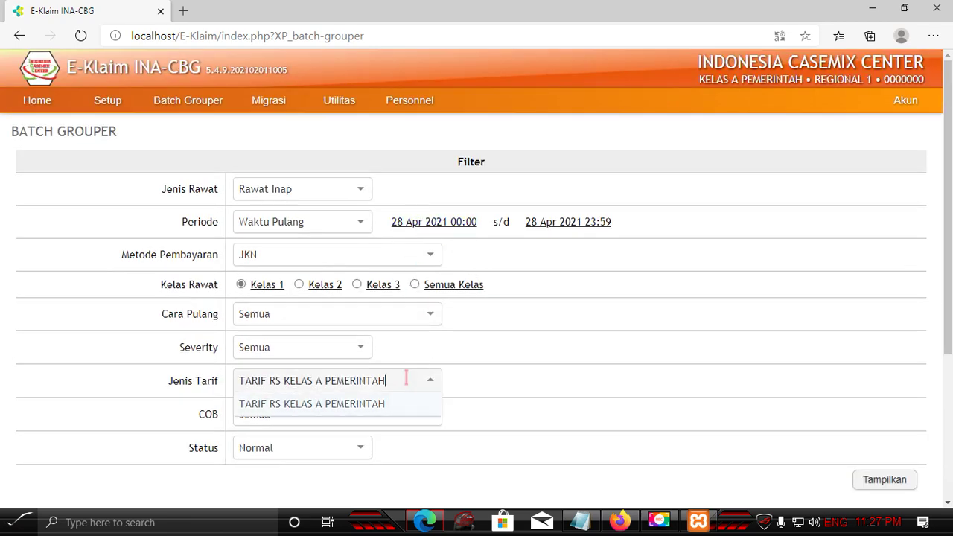
{"action": "left_click", "coordinate": [421, 381]}
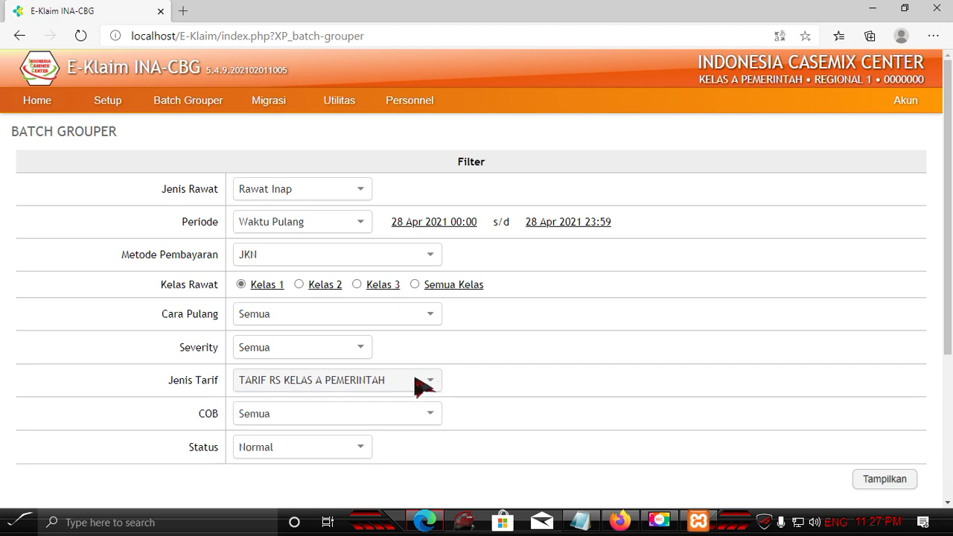
View the Setup Institusi page and the account options, and check the module status in the XAMPP Control Panel
{"action": "left_click", "coordinate": [115, 105]}
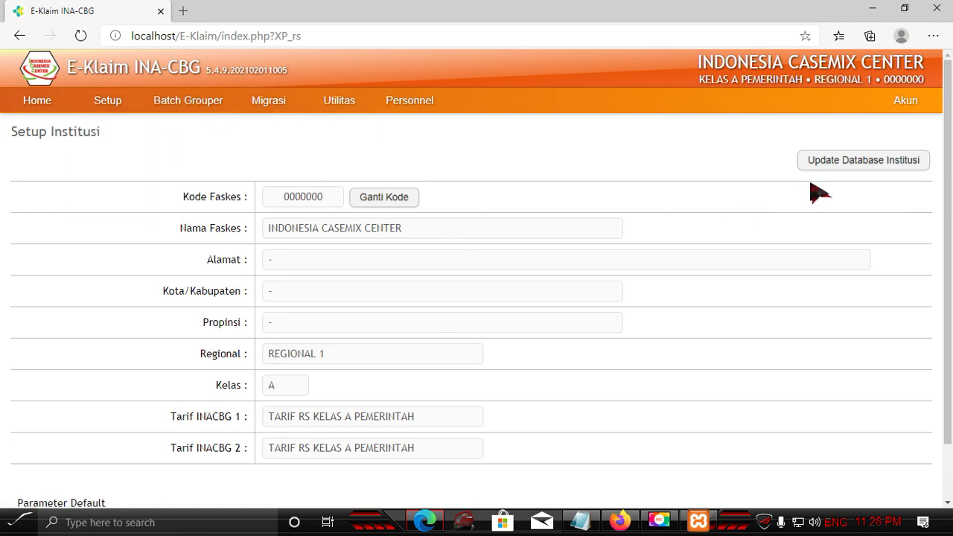
{"action": "mouse_move", "coordinate": [903, 104]}
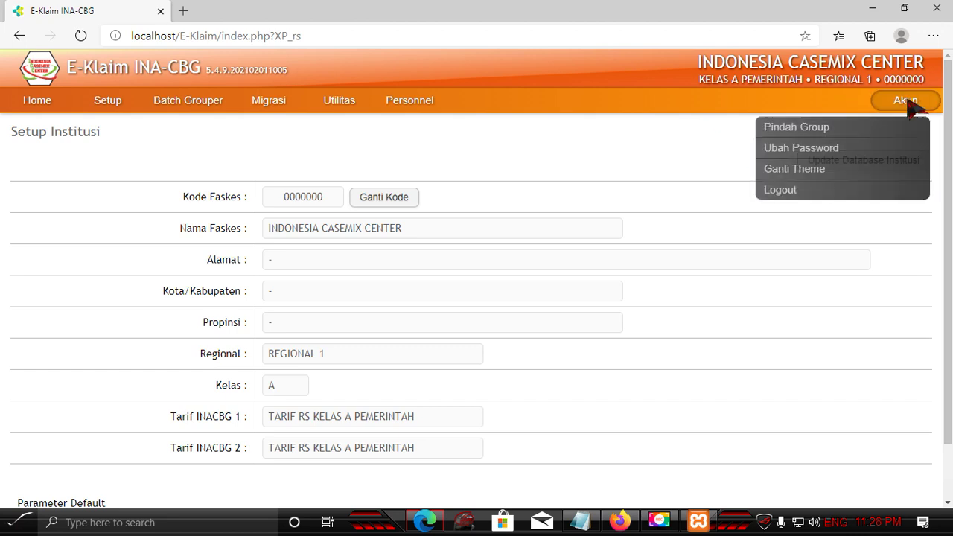
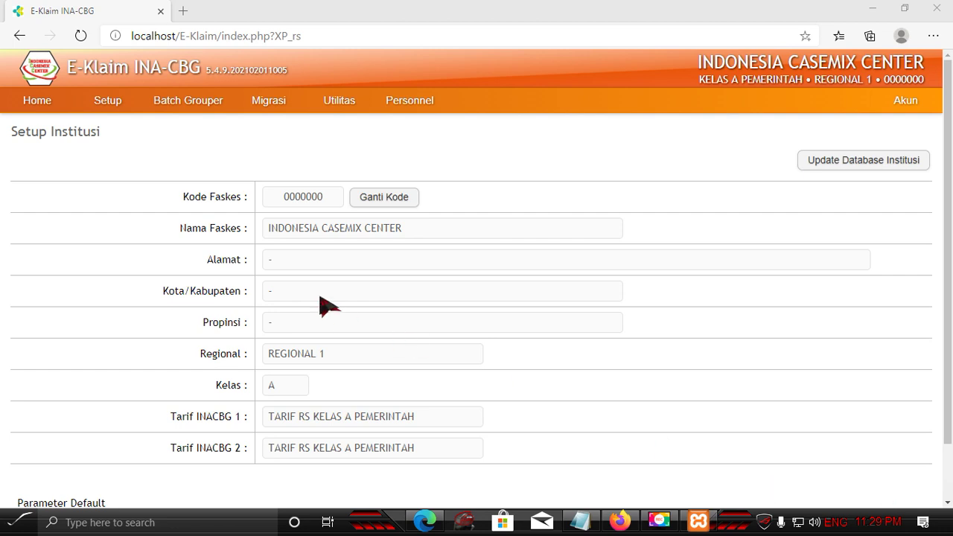
{"action": "left_click", "coordinate": [410, 100]}
{"action": "left_click", "coordinate": [698, 521]}
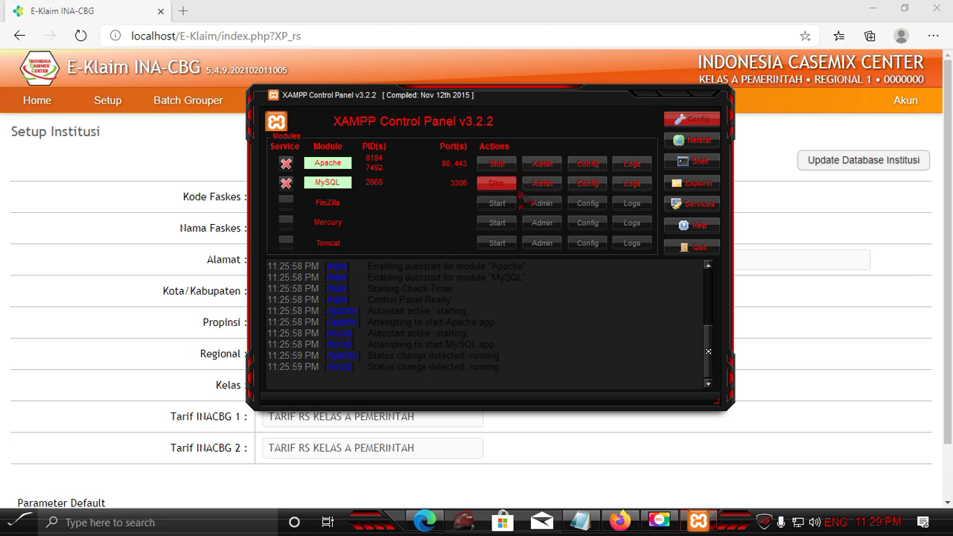
{"action": "left_click", "coordinate": [119, 171]}
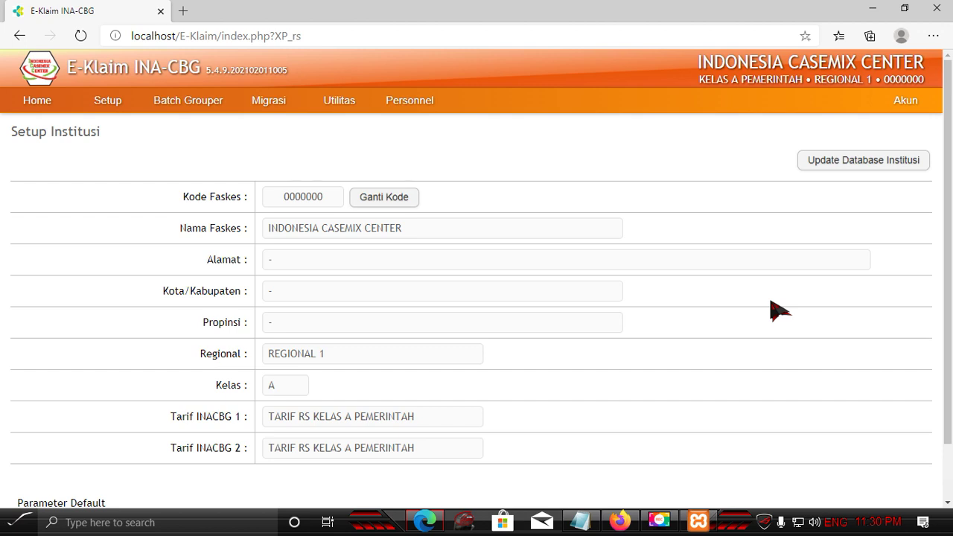
Switch the E-Klaim account to the Administrasi Klaim group
{"action": "left_click", "coordinate": [906, 104]}
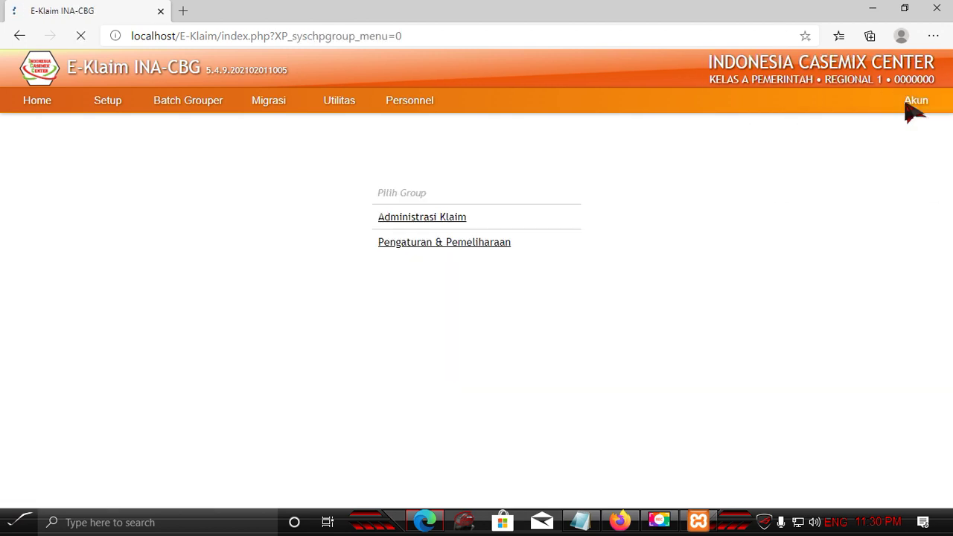
{"action": "left_click", "coordinate": [908, 102]}
{"action": "left_click", "coordinate": [431, 222]}
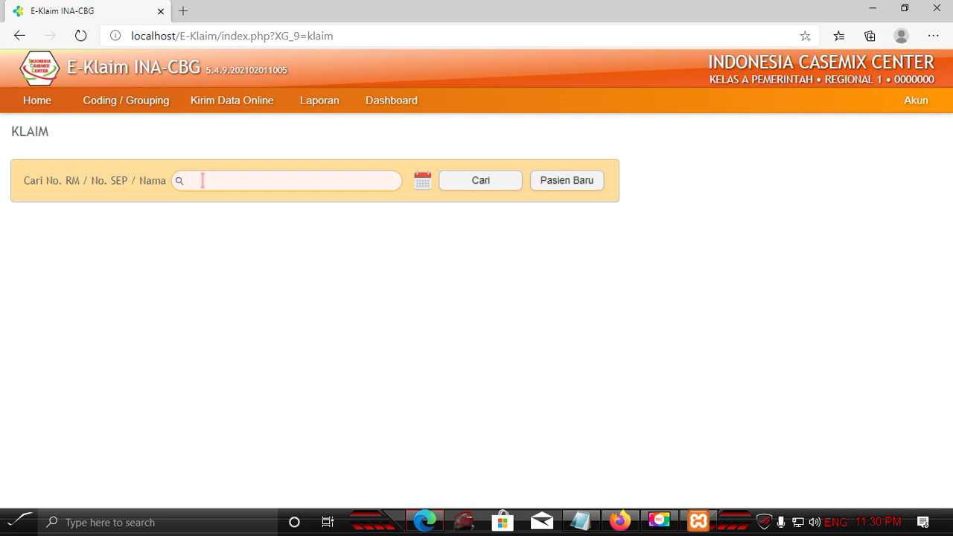
Fill in a new patient registration with the medical record number, full name and date of birth, keeping Jenis Kelamin at Laki
{"action": "left_click", "coordinate": [576, 185]}
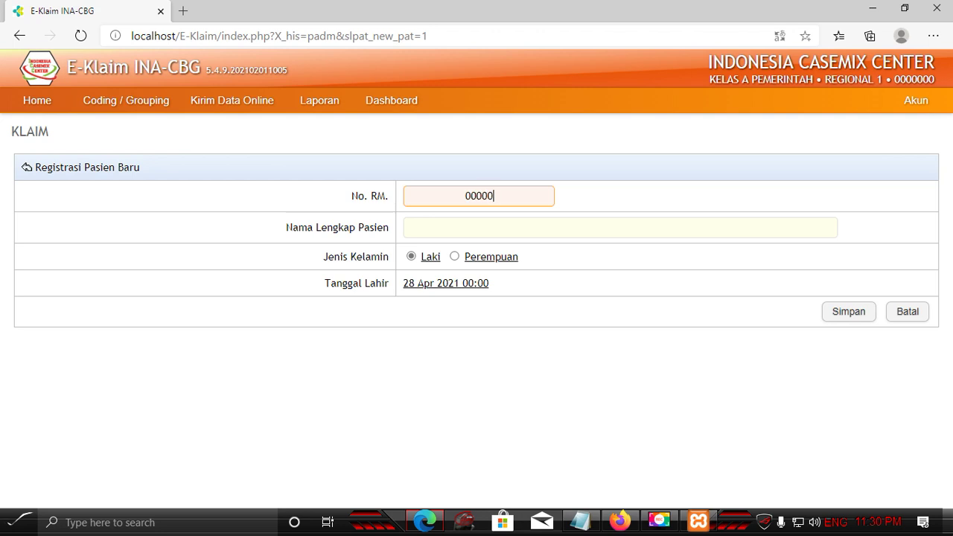
{"action": "left_click", "coordinate": [409, 228]}
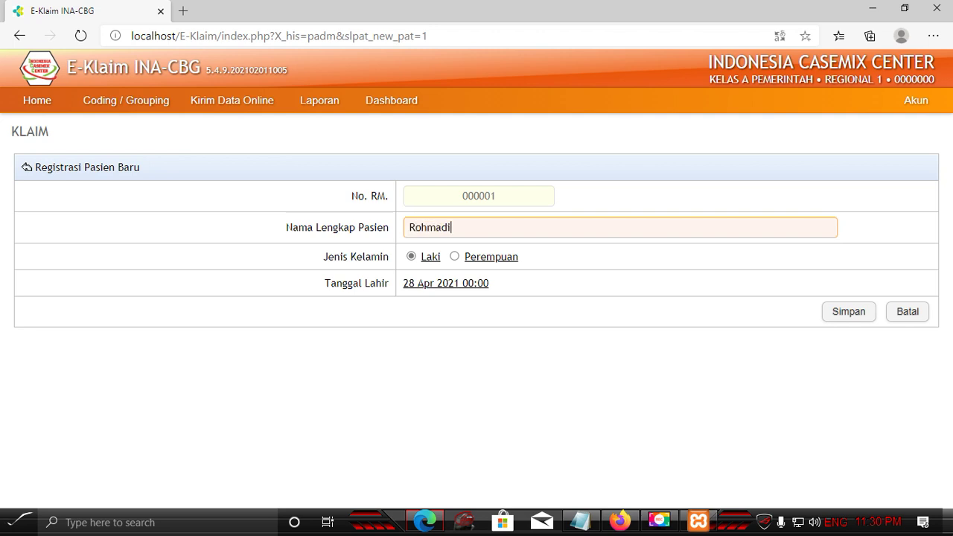
{"action": "left_click", "coordinate": [445, 287]}
{"action": "left_click", "coordinate": [465, 302]}
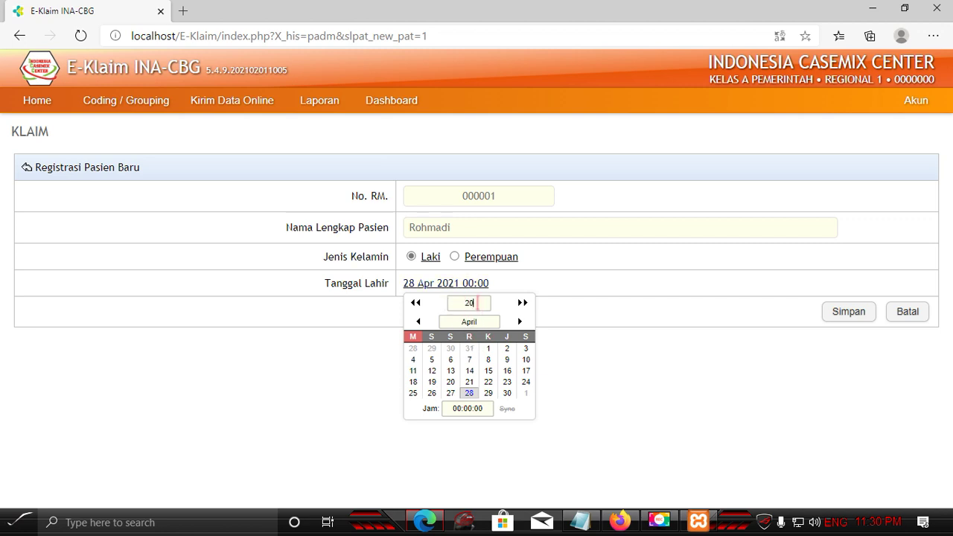
{"action": "type", "text": "2000"}
{"action": "left_click", "coordinate": [491, 323]}
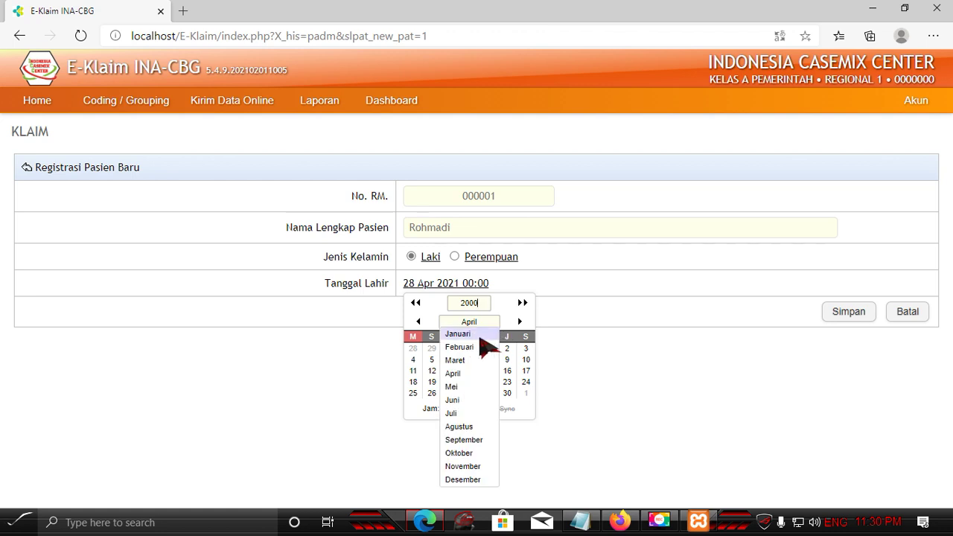
{"action": "left_click", "coordinate": [489, 370]}
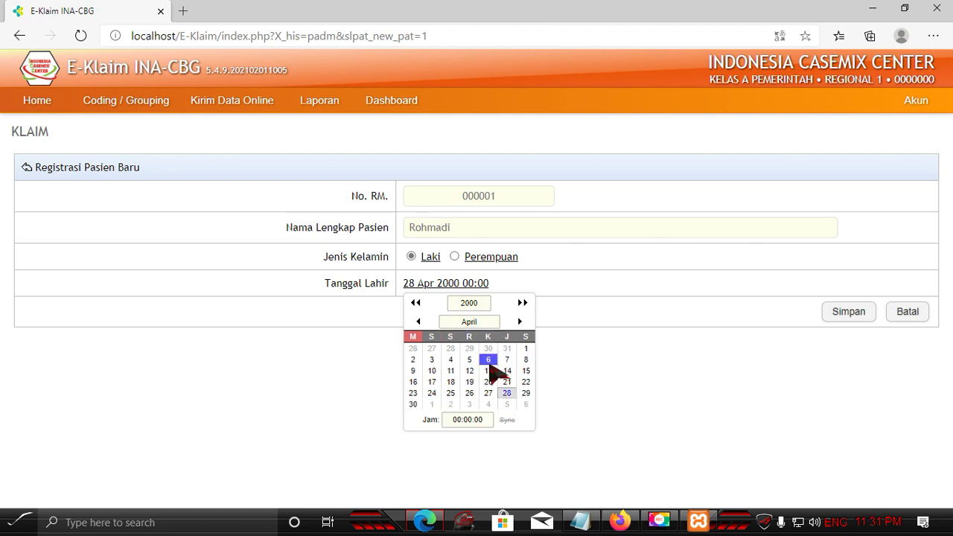
{"action": "left_click", "coordinate": [470, 381]}
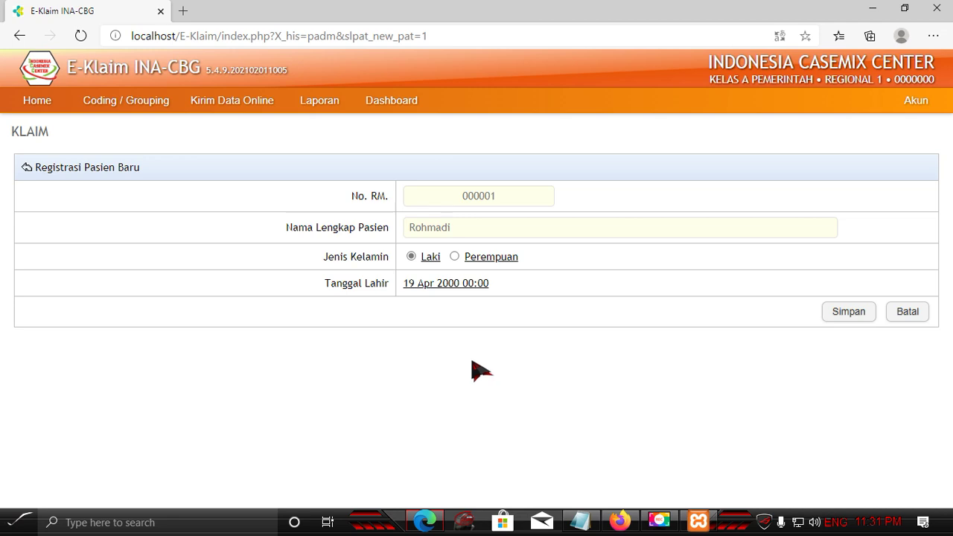
Change the day in the patient's date of birth and save the registration
{"action": "left_click", "coordinate": [460, 285]}
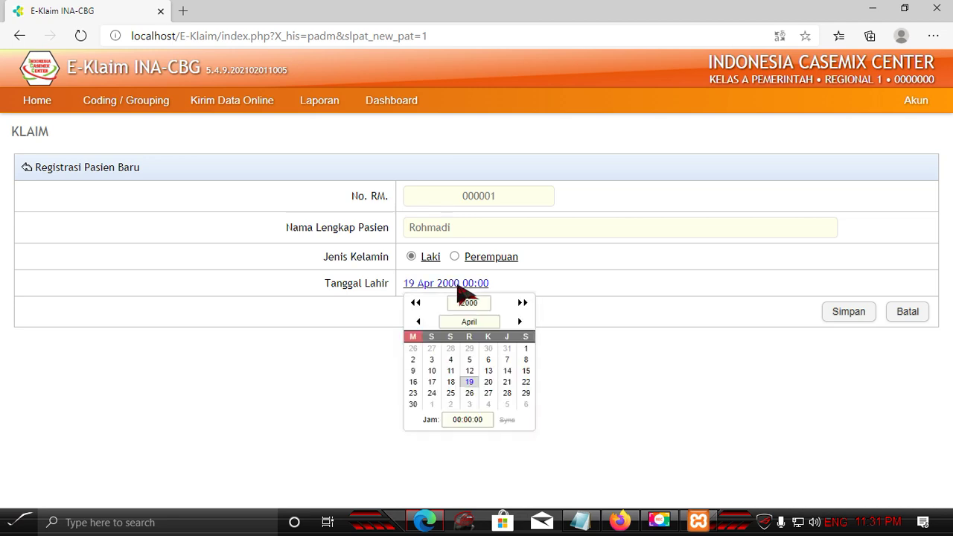
{"action": "left_click", "coordinate": [413, 383]}
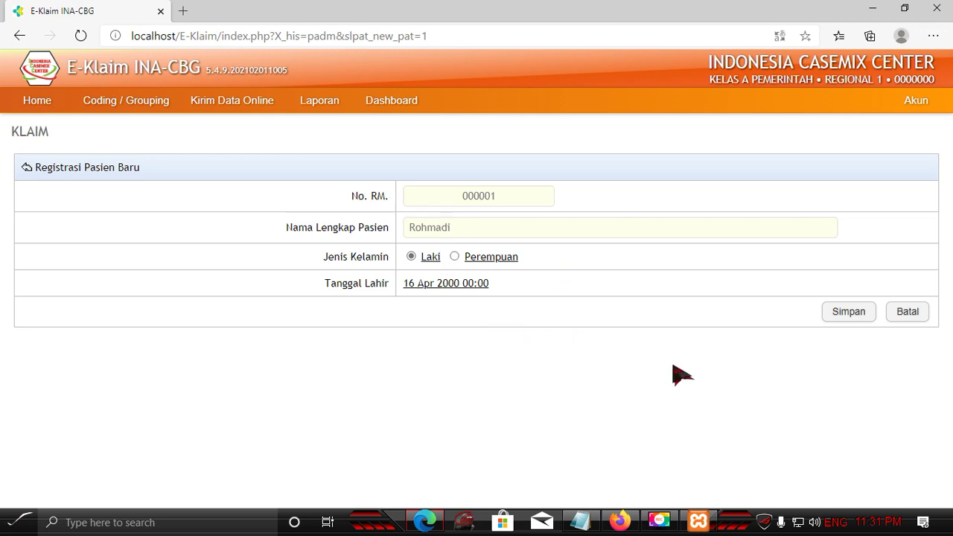
{"action": "left_click", "coordinate": [855, 313]}
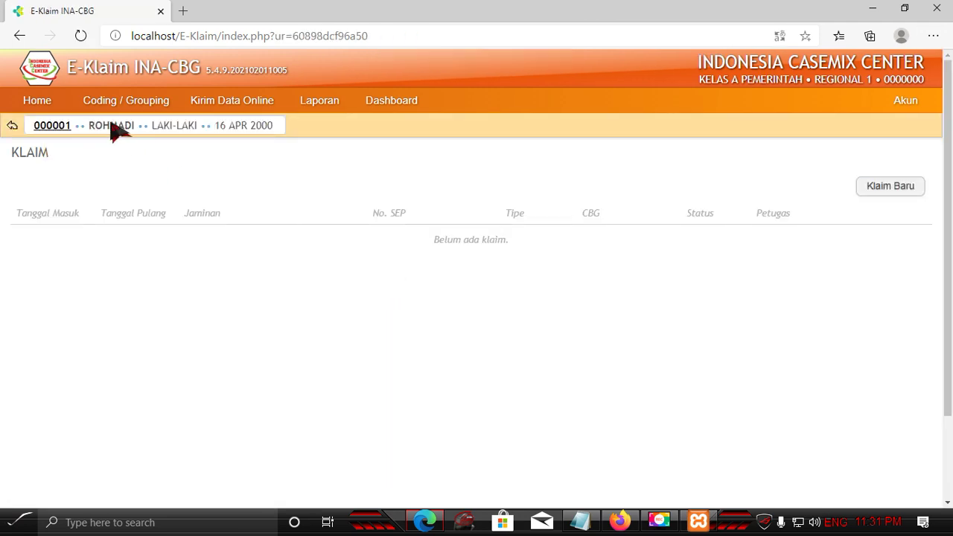
Create a new claim for the registered patient with JKN as the Jaminan / Cara Bayar
{"action": "mouse_move", "coordinate": [203, 118]}
{"action": "left_click", "coordinate": [887, 192]}
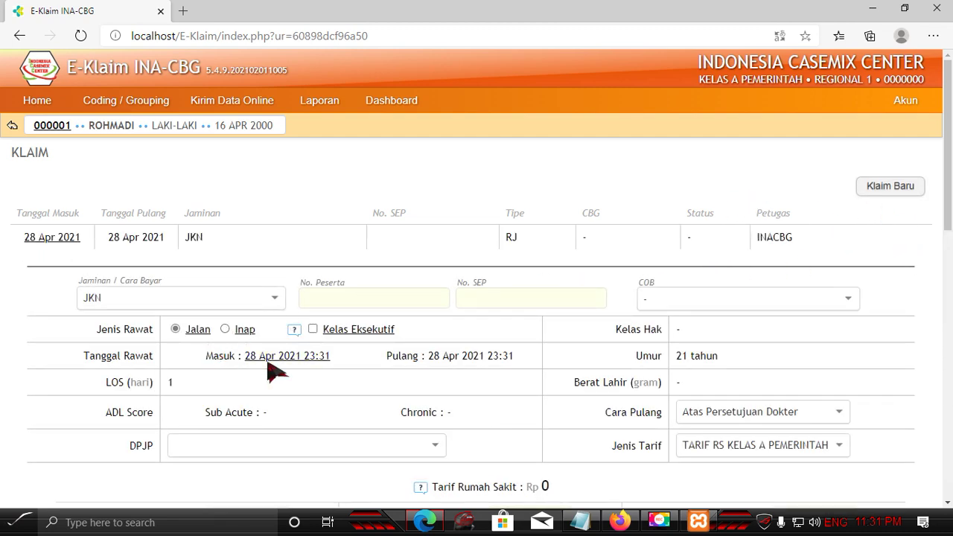
{"action": "left_click", "coordinate": [279, 296]}
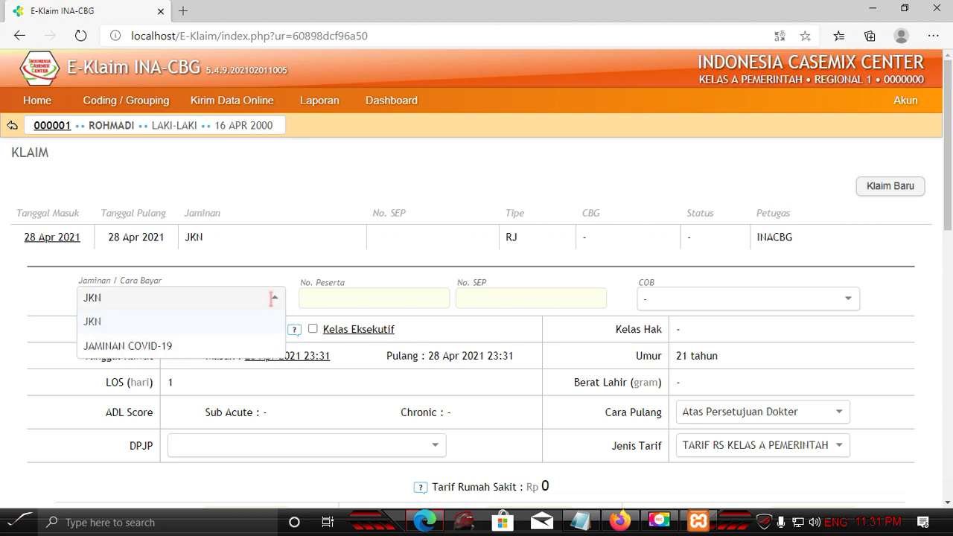
{"action": "left_click", "coordinate": [295, 257]}
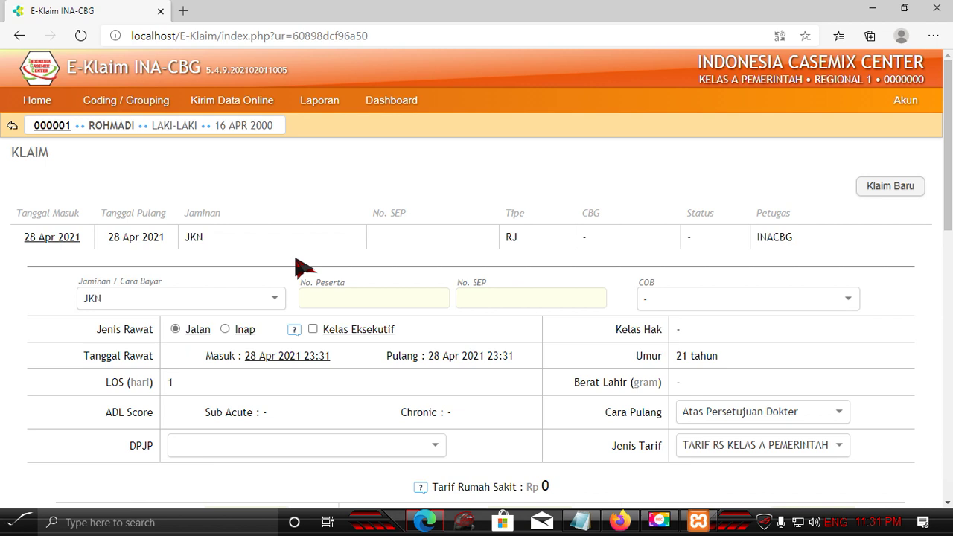
{"action": "left_click", "coordinate": [272, 299]}
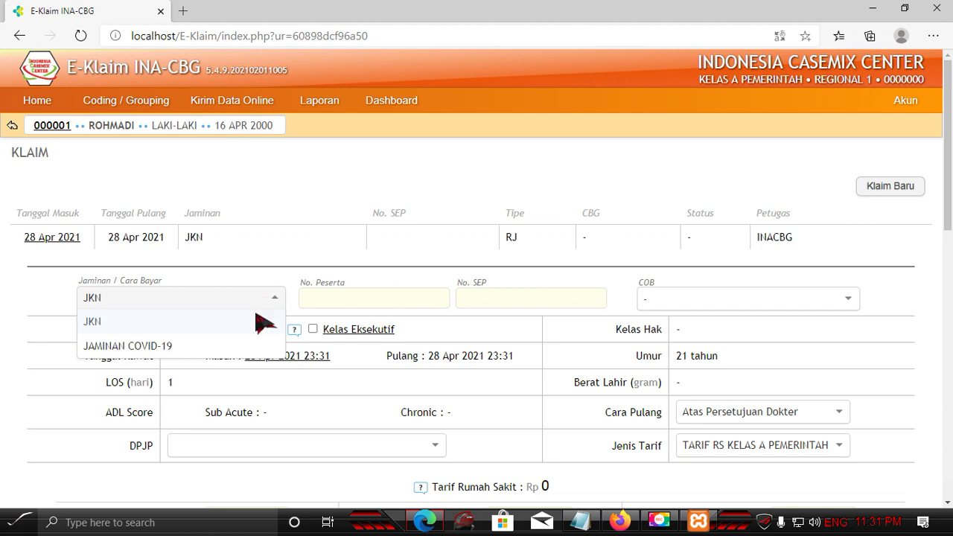
{"action": "left_click", "coordinate": [292, 254]}
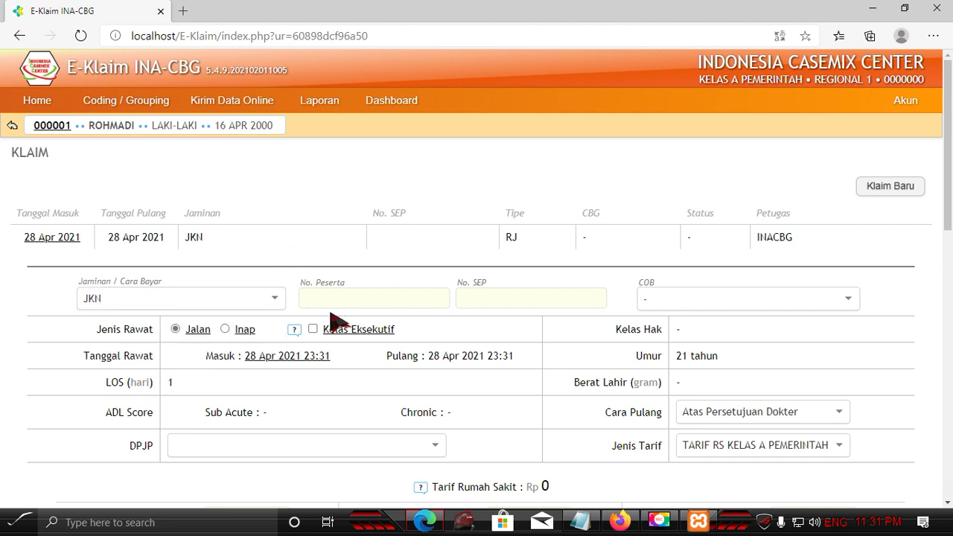
{"action": "left_click", "coordinate": [272, 300]}
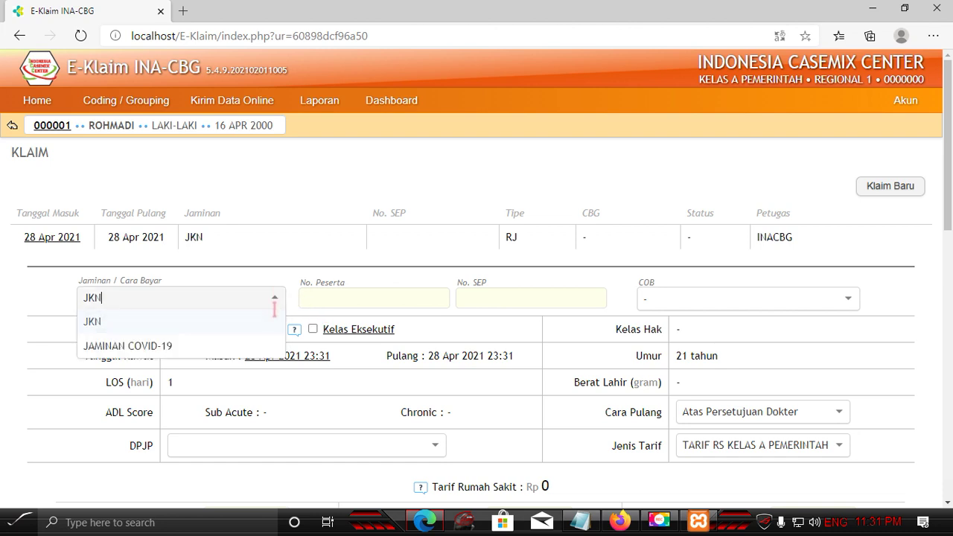
{"action": "left_click", "coordinate": [272, 328]}
Examine the claim form from the No. Peserta and No. SEP fields through the Tarif Rumah Sakit items to Diagnosa and Prosedur
{"action": "left_click", "coordinate": [330, 299]}
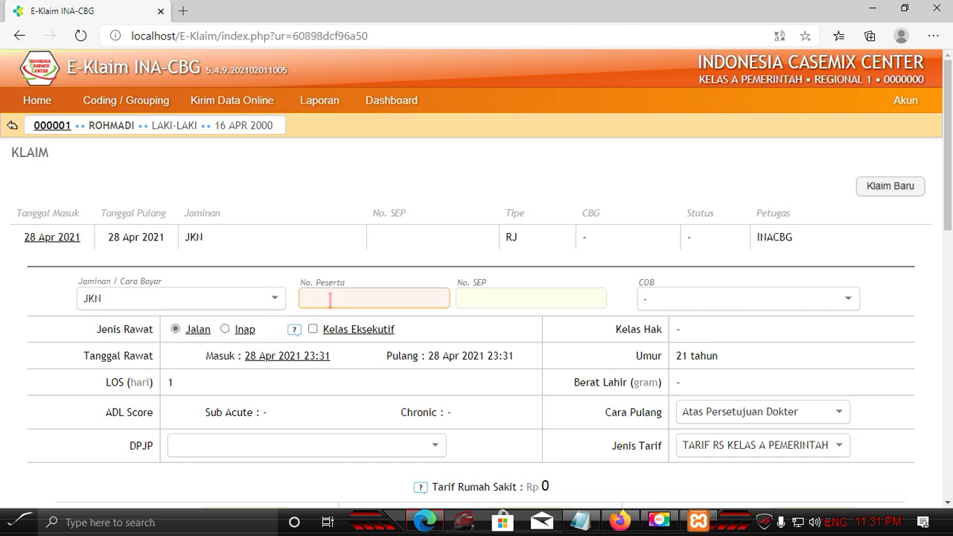
{"action": "left_click", "coordinate": [524, 292]}
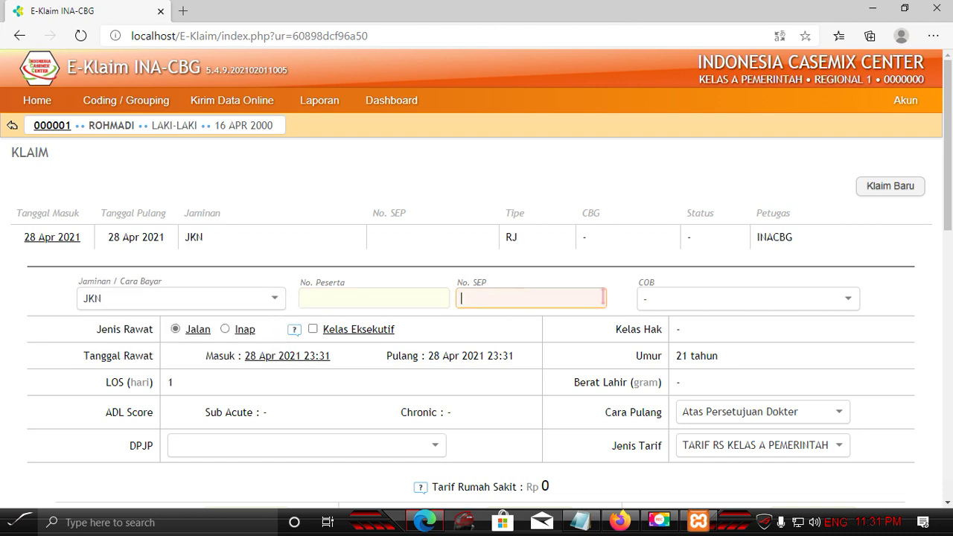
{"action": "scroll", "coordinate": [514, 350], "scroll_direction": "down", "scroll_amount": 5}
{"action": "scroll", "coordinate": [500, 340], "scroll_direction": "down", "scroll_amount": 3}
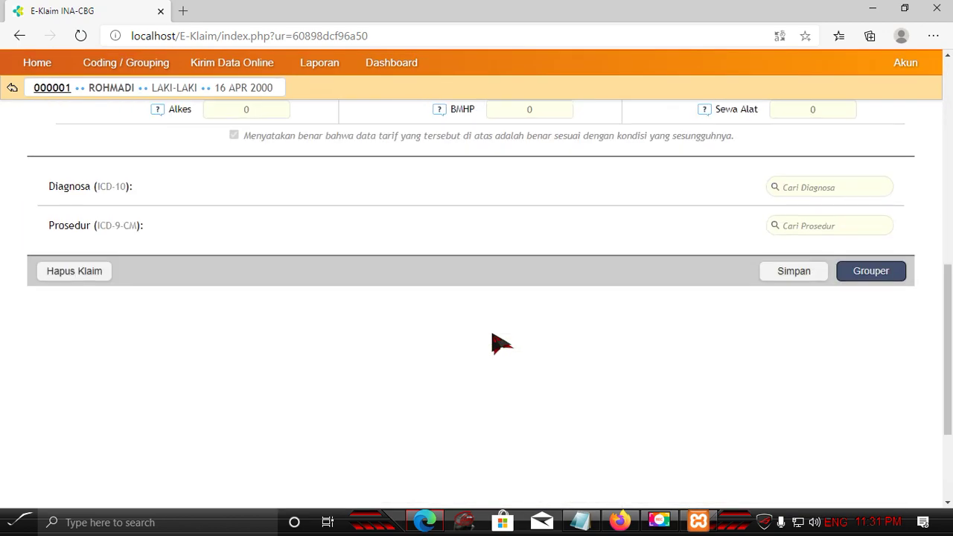
{"action": "scroll", "coordinate": [499, 340], "scroll_direction": "up", "scroll_amount": 5}
{"action": "scroll", "coordinate": [487, 334], "scroll_direction": "down", "scroll_amount": 5}
{"action": "scroll", "coordinate": [480, 337], "scroll_direction": "up", "scroll_amount": 3}
{"action": "scroll", "coordinate": [480, 337], "scroll_direction": "down", "scroll_amount": 1}
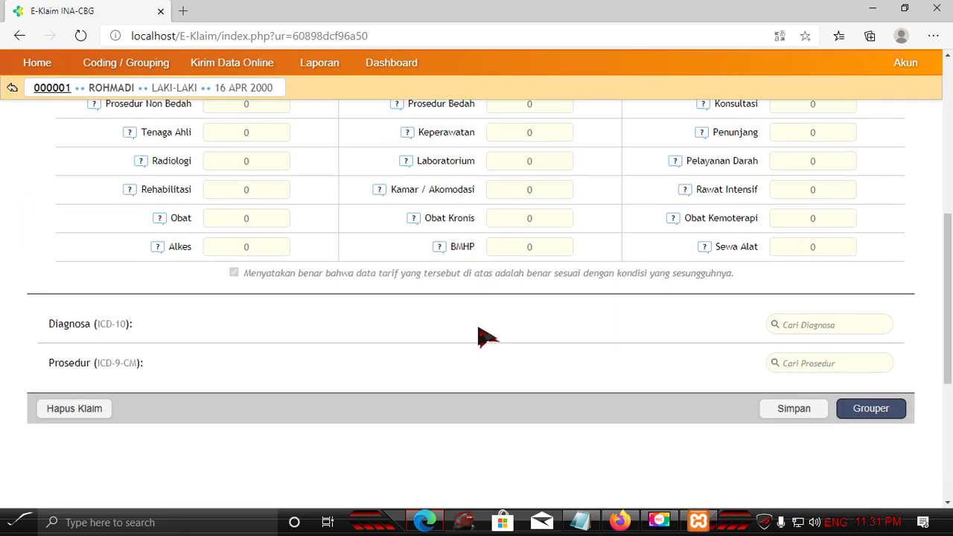
{"action": "scroll", "coordinate": [480, 336], "scroll_direction": "up", "scroll_amount": 4}
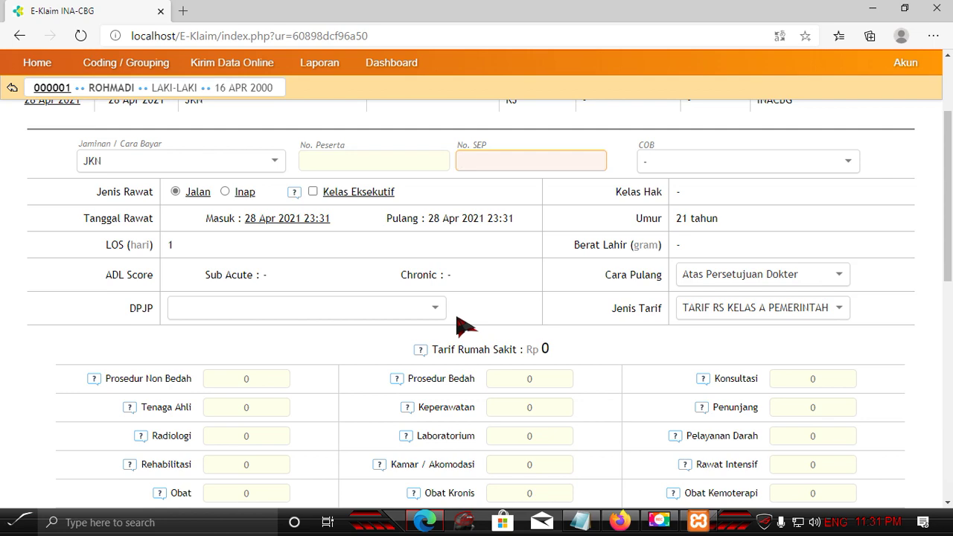
{"action": "scroll", "coordinate": [461, 326], "scroll_direction": "down", "scroll_amount": 3}
{"action": "scroll", "coordinate": [456, 317], "scroll_direction": "up", "scroll_amount": 1}
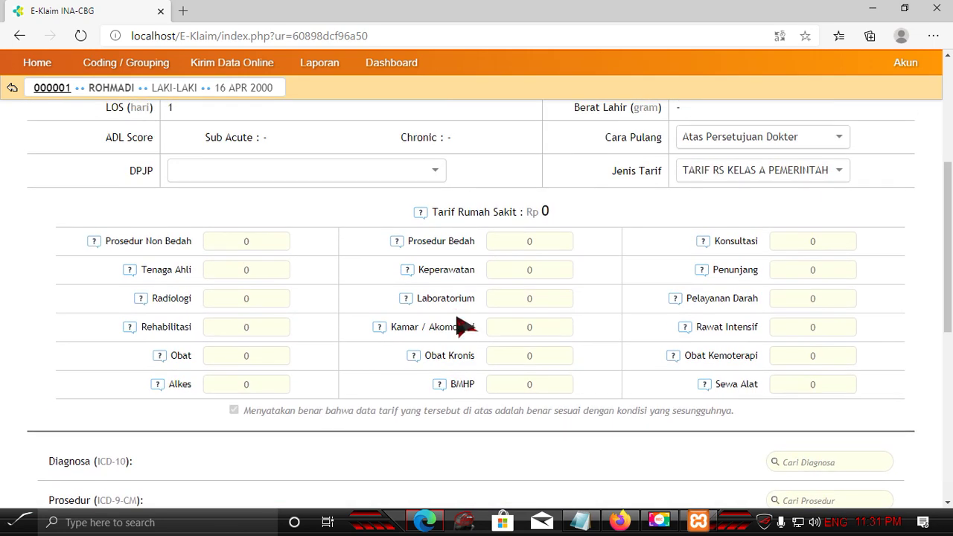
{"action": "scroll", "coordinate": [464, 326], "scroll_direction": "up", "scroll_amount": 2}
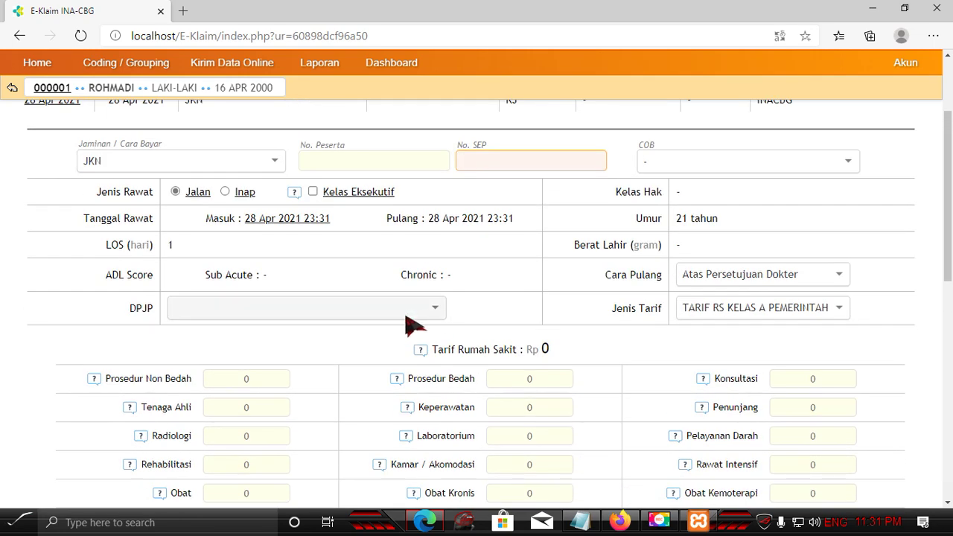
{"action": "scroll", "coordinate": [288, 318], "scroll_direction": "down", "scroll_amount": 1}
{"action": "scroll", "coordinate": [288, 319], "scroll_direction": "down", "scroll_amount": 1}
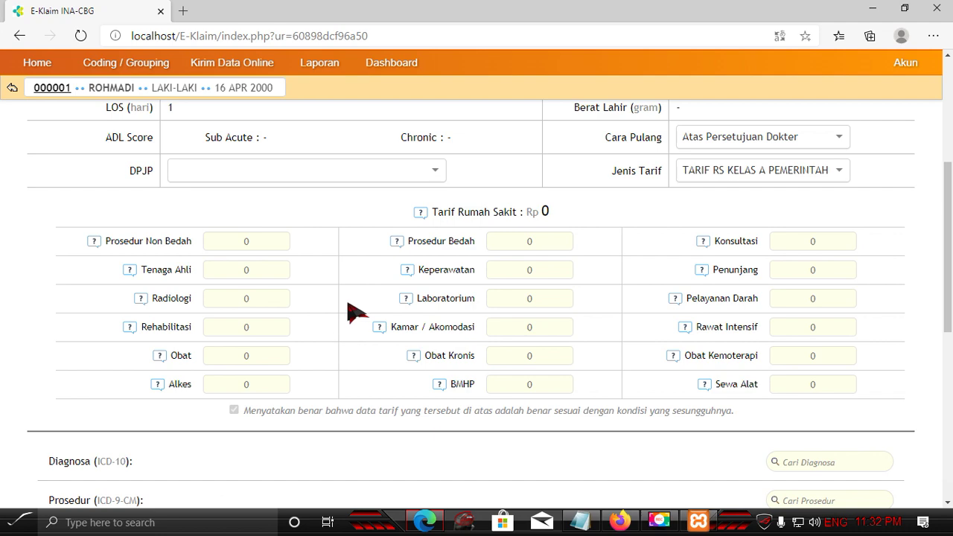
{"action": "scroll", "coordinate": [356, 311], "scroll_direction": "up", "scroll_amount": 3}
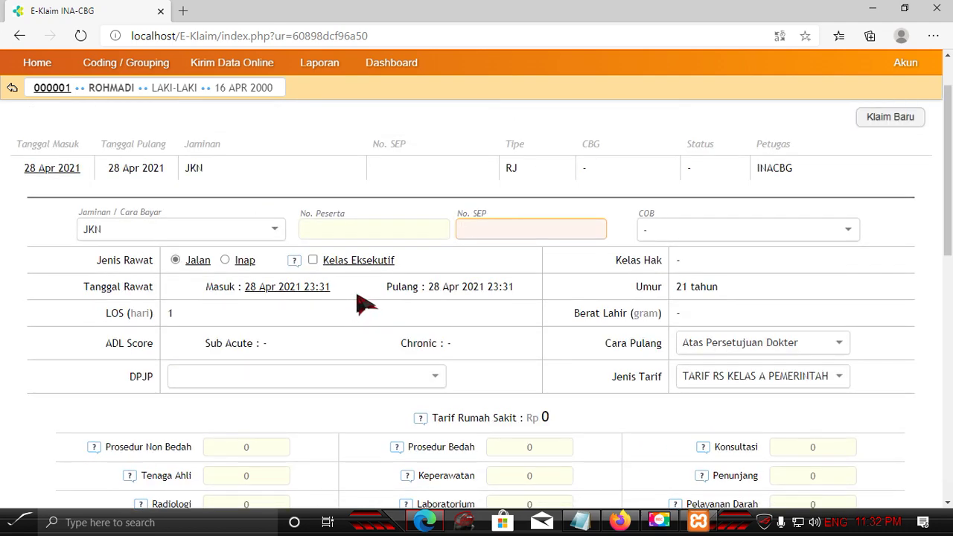
{"action": "scroll", "coordinate": [358, 296], "scroll_direction": "down", "scroll_amount": 10}
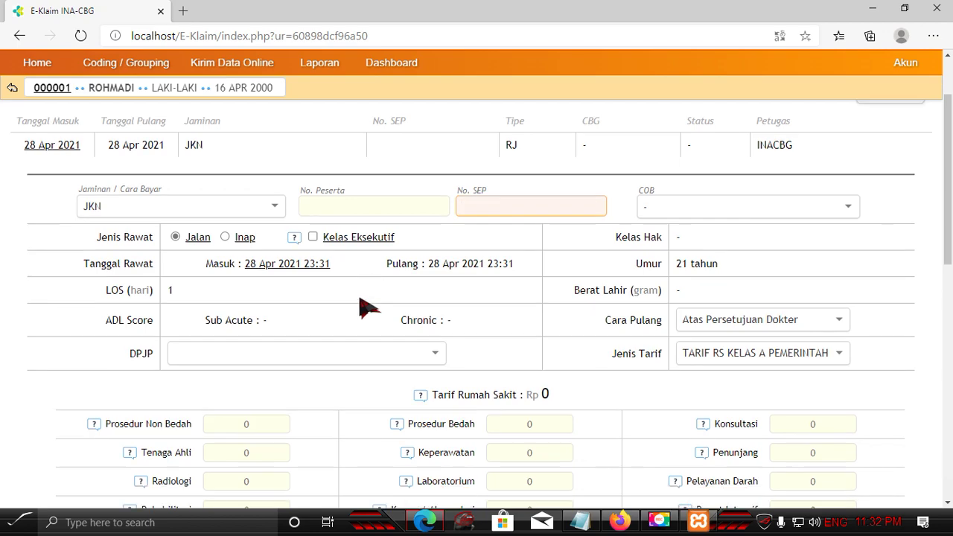
{"action": "scroll", "coordinate": [368, 312], "scroll_direction": "up", "scroll_amount": 10}
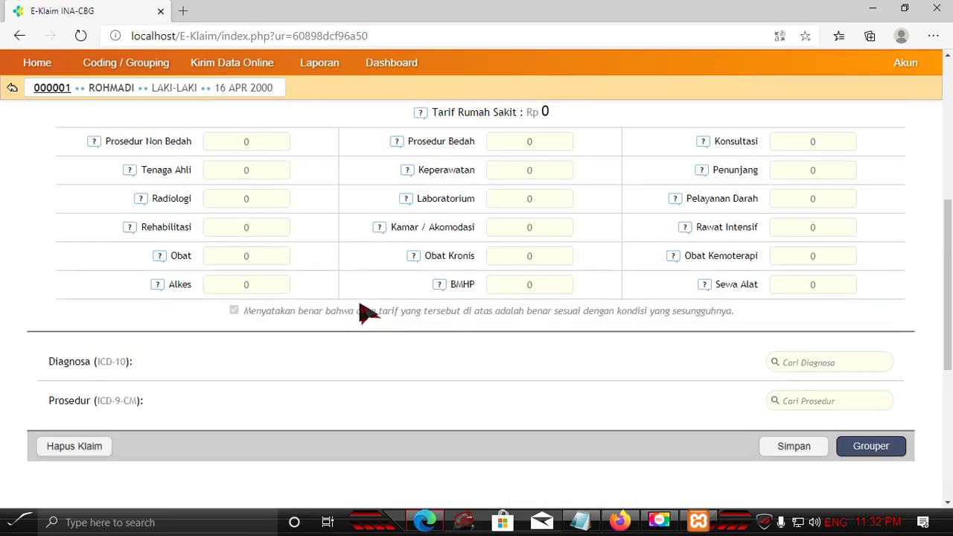
{"action": "scroll", "coordinate": [365, 312], "scroll_direction": "up", "scroll_amount": 1}
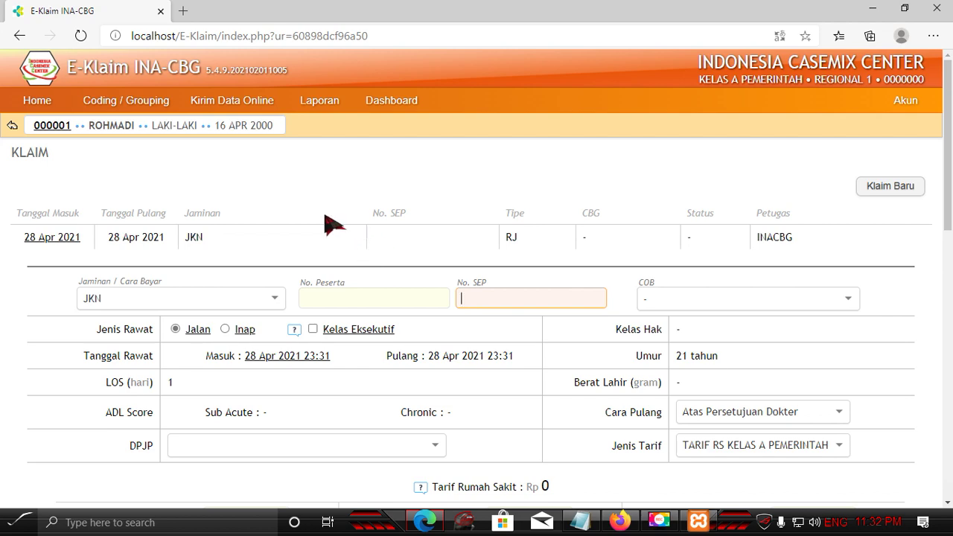
{"action": "scroll", "coordinate": [318, 237], "scroll_direction": "down", "scroll_amount": 1}
{"action": "scroll", "coordinate": [319, 238], "scroll_direction": "down", "scroll_amount": 2}
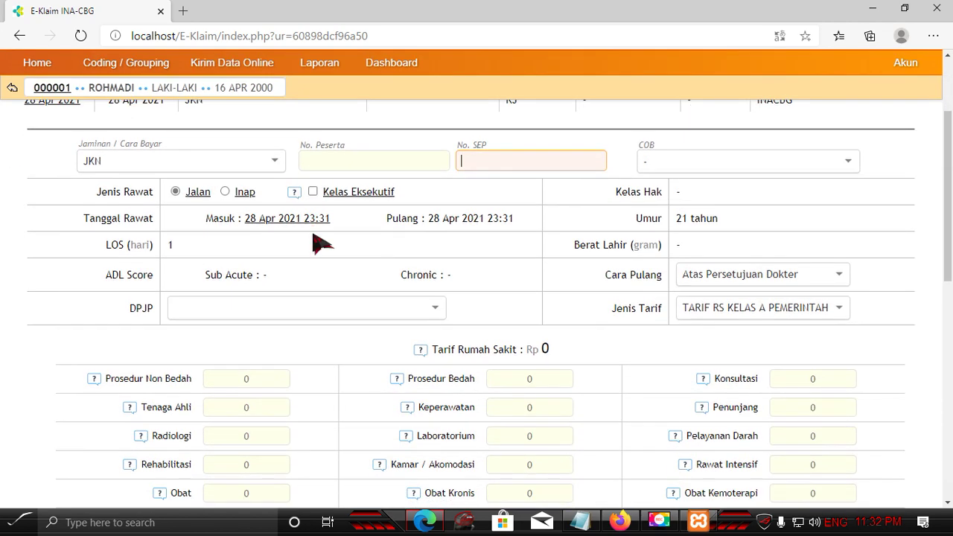
{"action": "scroll", "coordinate": [319, 243], "scroll_direction": "down", "scroll_amount": 1}
{"action": "scroll", "coordinate": [320, 246], "scroll_direction": "down", "scroll_amount": 5}
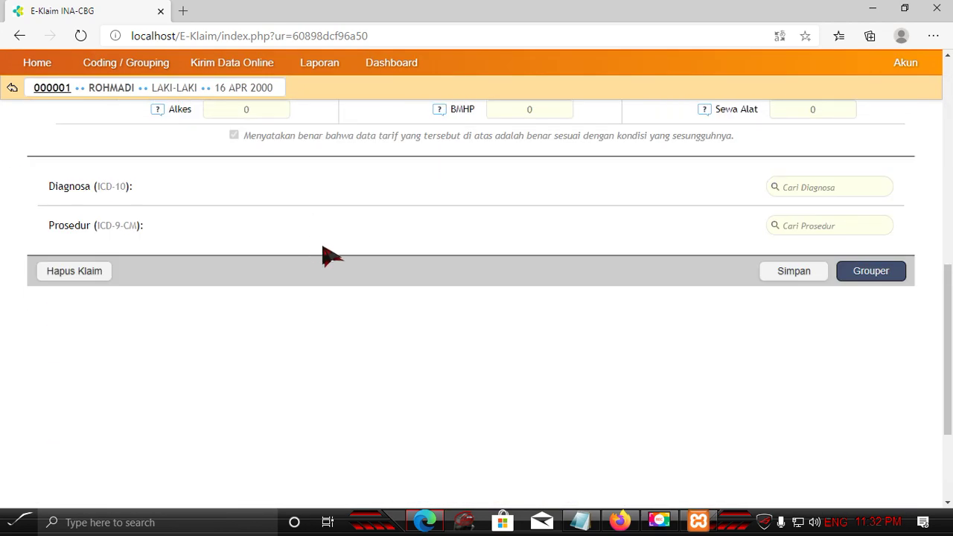
{"action": "scroll", "coordinate": [330, 255], "scroll_direction": "up", "scroll_amount": 10}
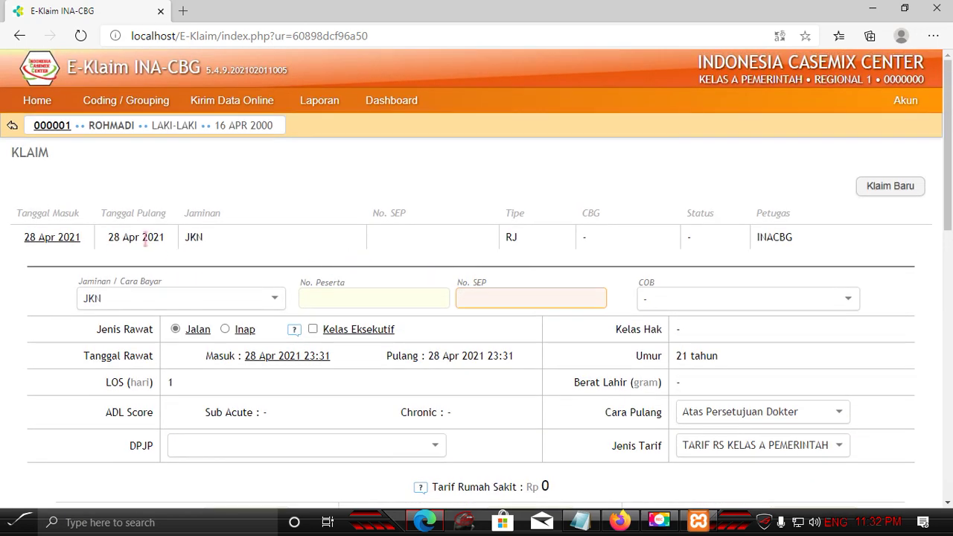
Check the claim's COB insurer options without choosing one, and review the DPJP, tariff, Diagnosa and Prosedur fields
{"action": "left_click", "coordinate": [327, 297]}
{"action": "left_click", "coordinate": [532, 299]}
{"action": "left_click", "coordinate": [685, 298]}
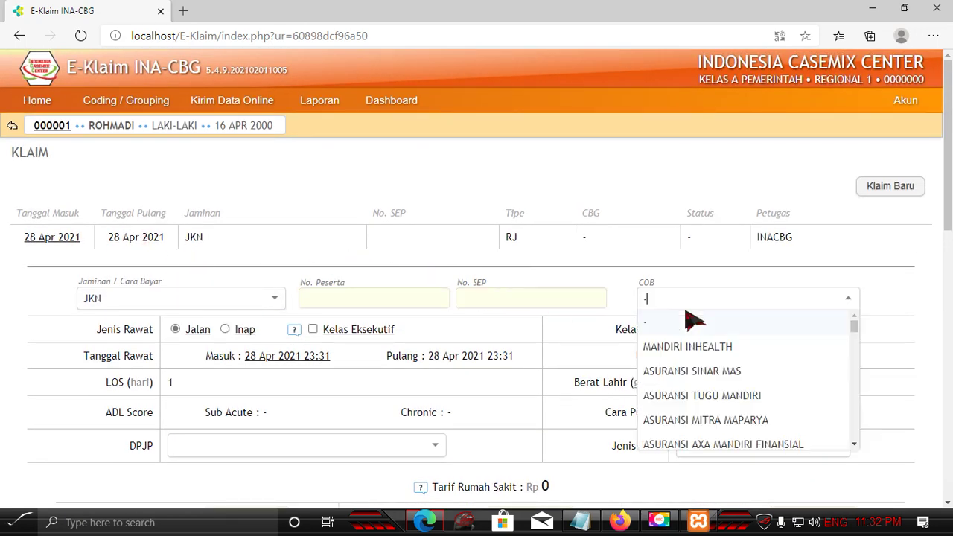
{"action": "left_click", "coordinate": [535, 405]}
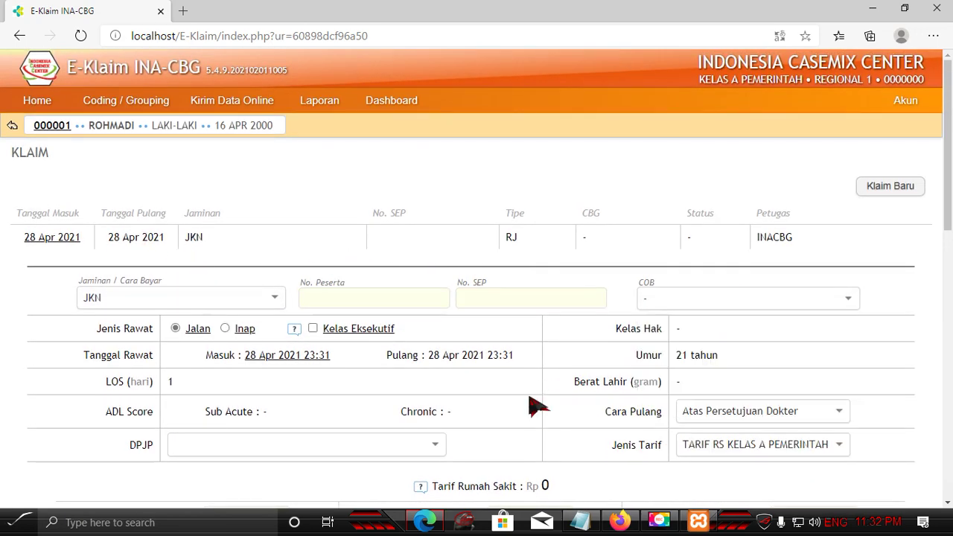
{"action": "scroll", "coordinate": [536, 406], "scroll_direction": "down", "scroll_amount": 2}
{"action": "left_click", "coordinate": [399, 307]}
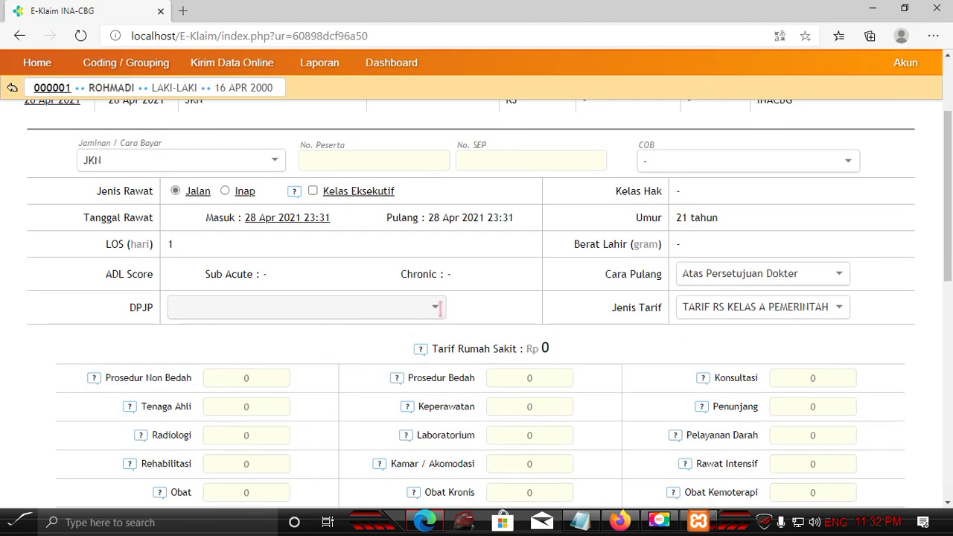
{"action": "scroll", "coordinate": [440, 306], "scroll_direction": "down", "scroll_amount": 2}
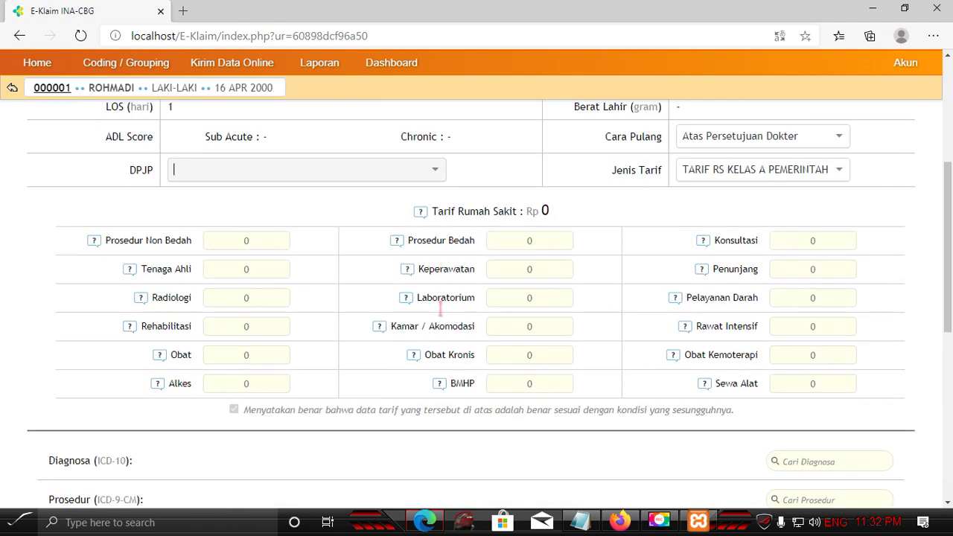
{"action": "scroll", "coordinate": [487, 183], "scroll_direction": "down", "scroll_amount": 2}
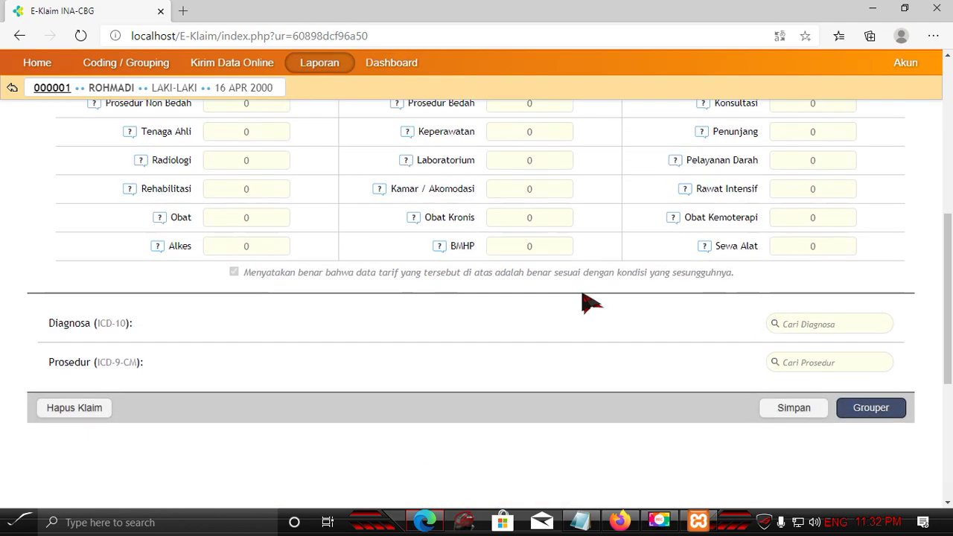
Search the ICD-10 diagnoses for "diabe" and add E14.7, Unspecified diabetes mellitus with multiple complications, as the claim's diagnosis
{"action": "scroll", "coordinate": [670, 319], "scroll_direction": "up", "scroll_amount": 1}
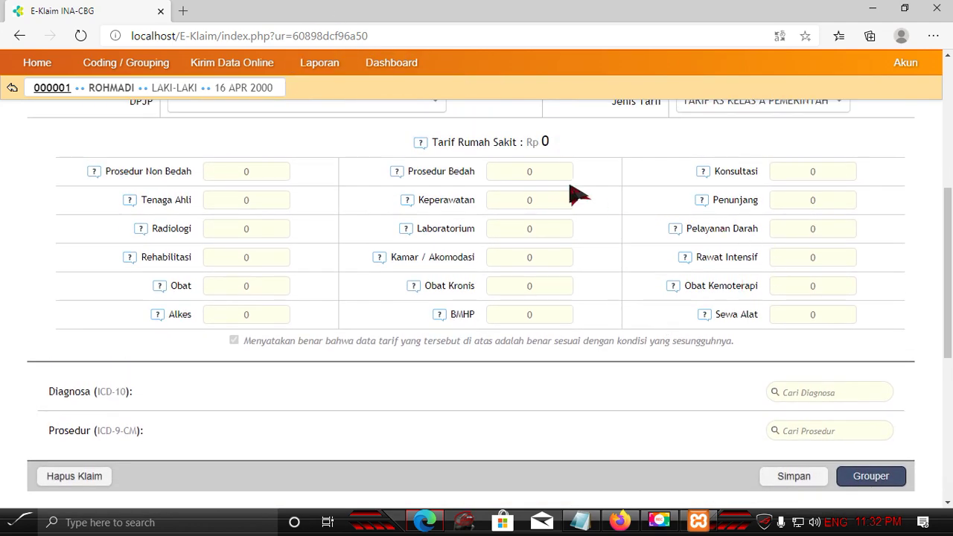
{"action": "left_click", "coordinate": [246, 171]}
{"action": "left_click", "coordinate": [808, 393]}
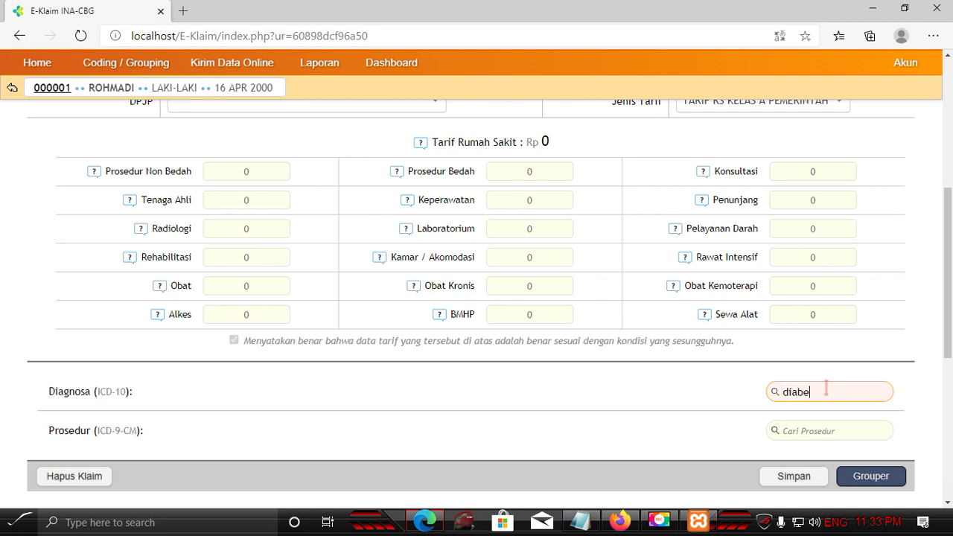
{"action": "key", "text": "Return"}
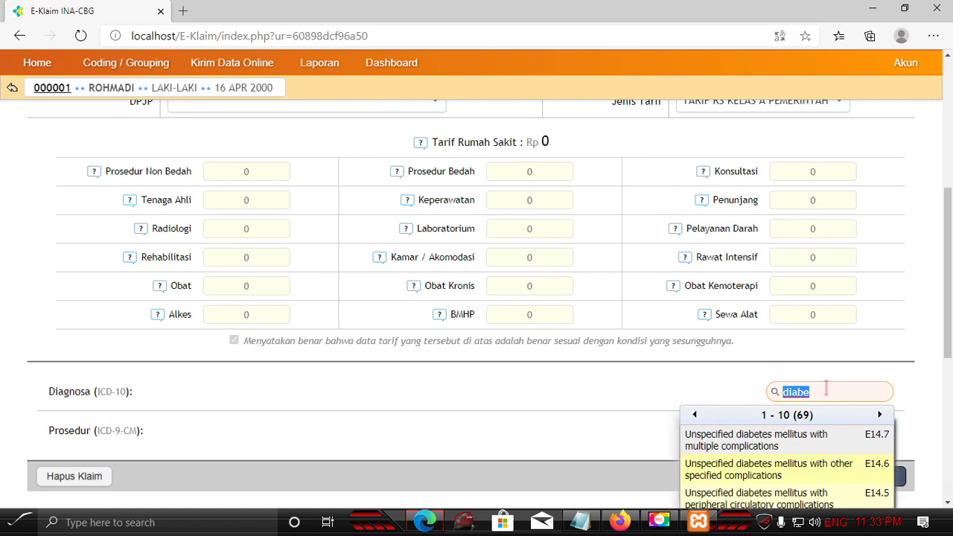
{"action": "scroll", "coordinate": [826, 390], "scroll_direction": "down", "scroll_amount": 3}
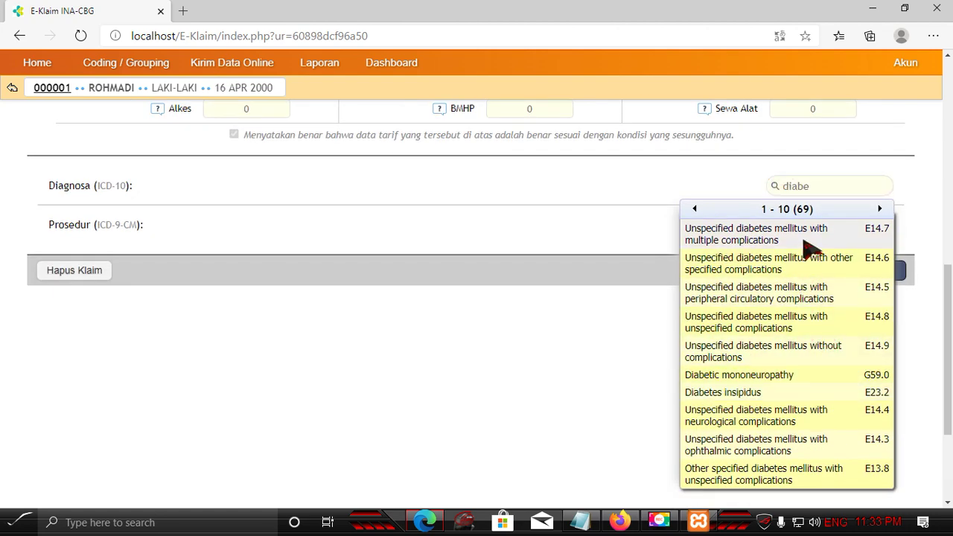
{"action": "left_click", "coordinate": [804, 242]}
{"action": "left_click", "coordinate": [816, 260]}
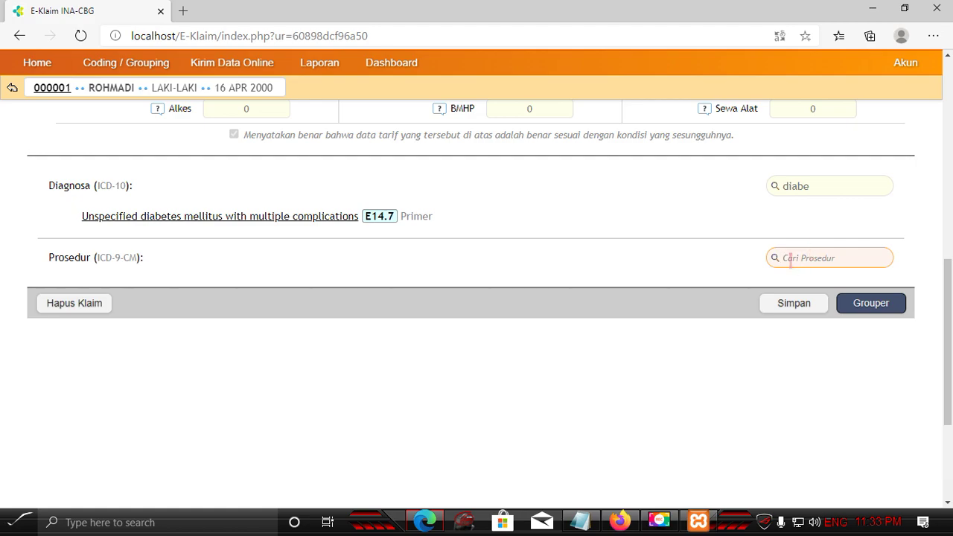
Examine the claim form from the Jaminan and treatment details through the Tarif Rumah Sakit items to the Diagnosa and Prosedur sections
{"action": "scroll", "coordinate": [790, 257], "scroll_direction": "up", "scroll_amount": 7}
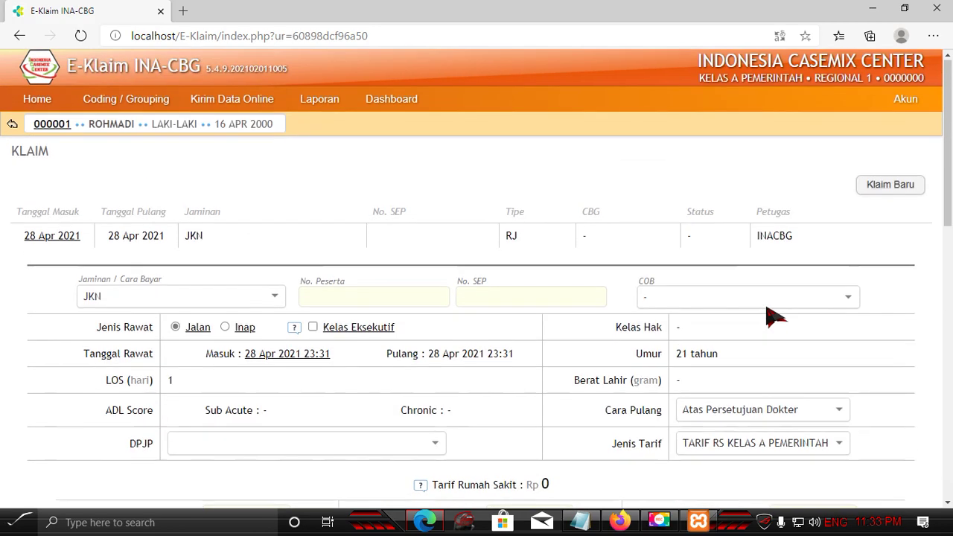
{"action": "scroll", "coordinate": [774, 317], "scroll_direction": "down", "scroll_amount": 7}
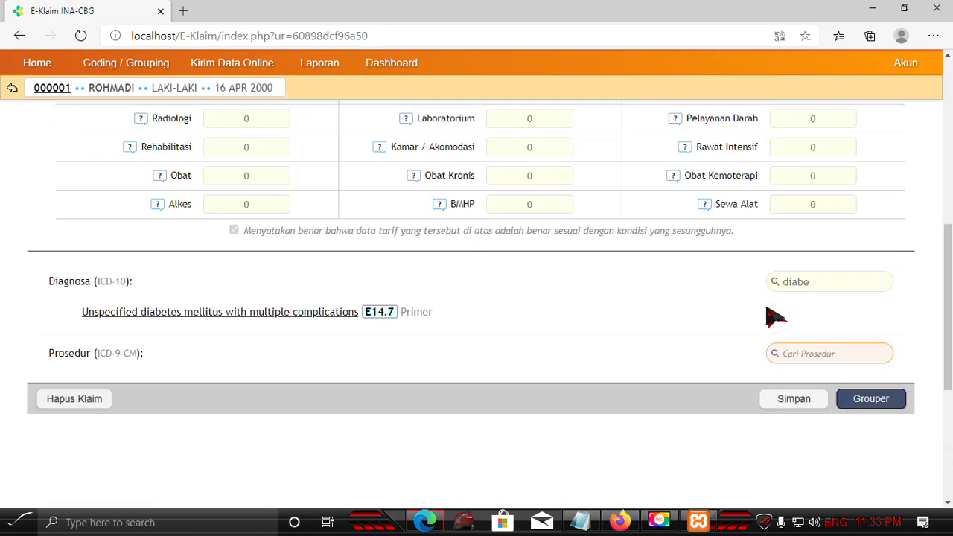
{"action": "scroll", "coordinate": [774, 317], "scroll_direction": "up", "scroll_amount": 2}
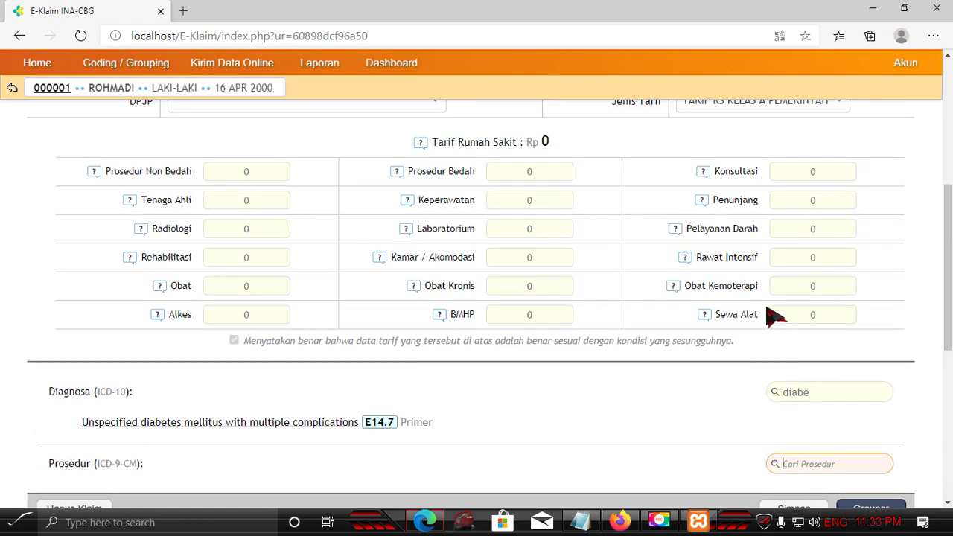
{"action": "scroll", "coordinate": [774, 316], "scroll_direction": "up", "scroll_amount": 5}
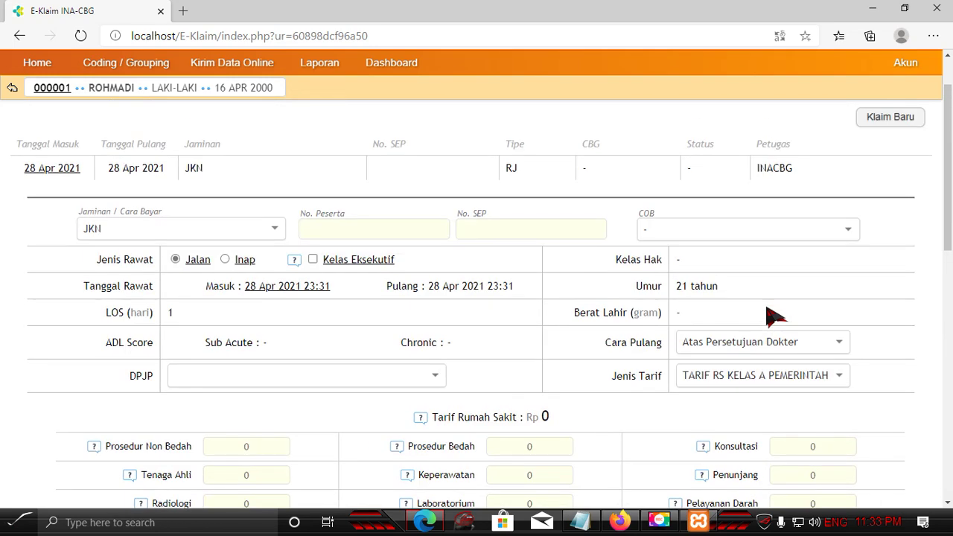
{"action": "scroll", "coordinate": [774, 316], "scroll_direction": "down", "scroll_amount": 7}
{"action": "scroll", "coordinate": [774, 317], "scroll_direction": "up", "scroll_amount": 4}
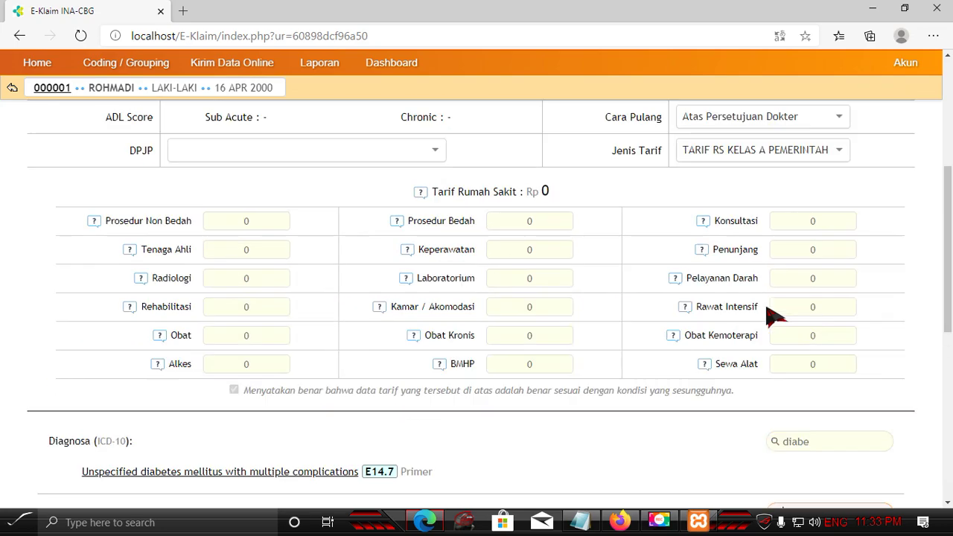
{"action": "scroll", "coordinate": [774, 317], "scroll_direction": "up", "scroll_amount": 3}
{"action": "scroll", "coordinate": [774, 316], "scroll_direction": "down", "scroll_amount": 6}
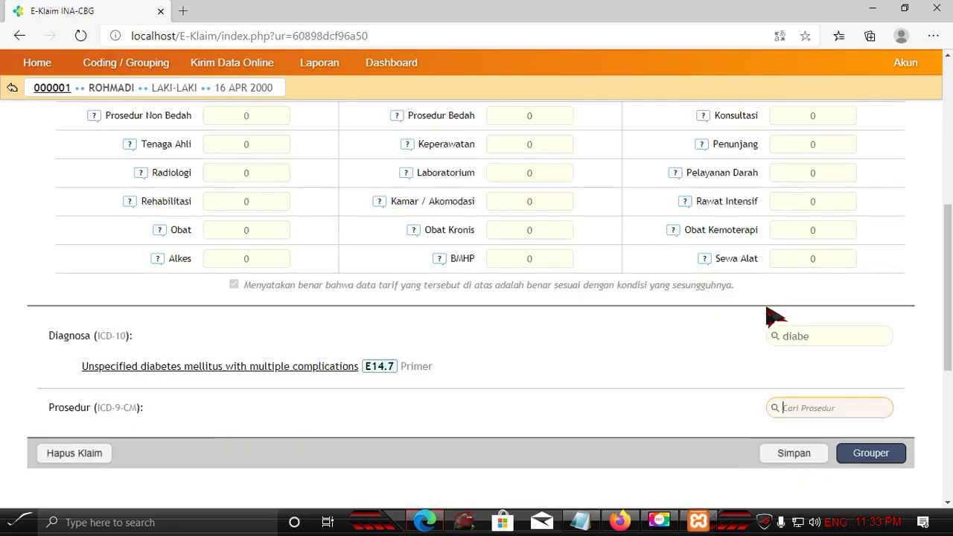
{"action": "scroll", "coordinate": [774, 317], "scroll_direction": "up", "scroll_amount": 6}
{"action": "scroll", "coordinate": [775, 316], "scroll_direction": "down", "scroll_amount": 7}
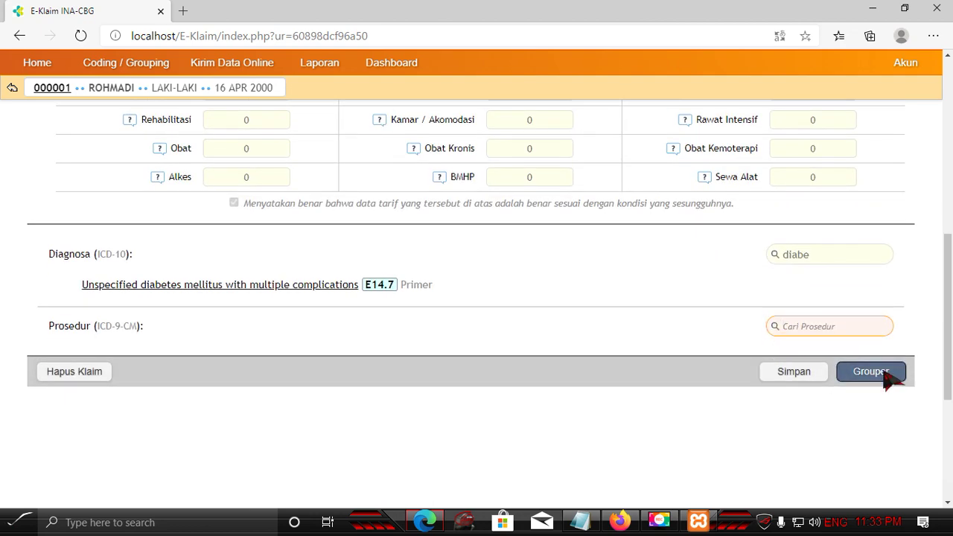
Try to run the Grouper on the claim with the No. Peserta and No. SEP fields left blank
{"action": "left_click", "coordinate": [867, 373]}
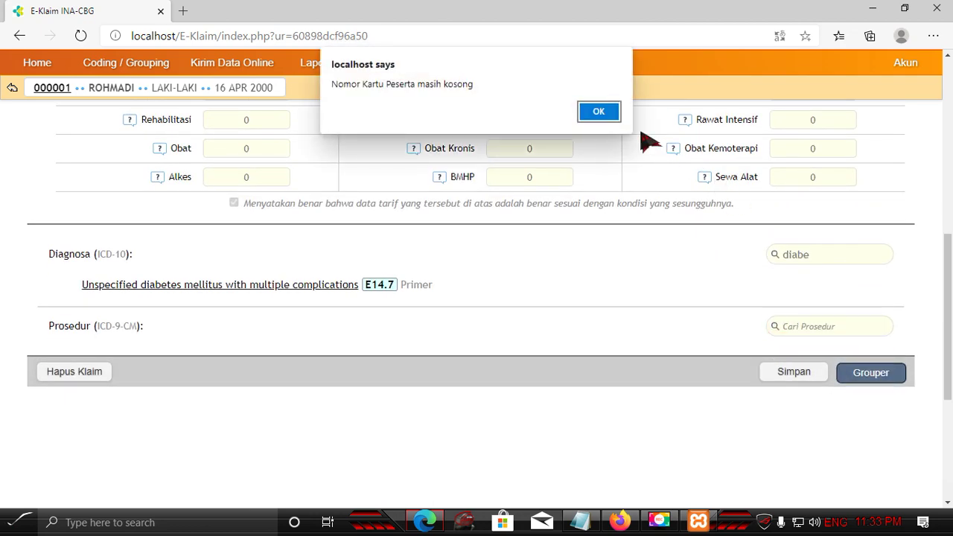
{"action": "left_click", "coordinate": [602, 115]}
{"action": "scroll", "coordinate": [588, 238], "scroll_direction": "up", "scroll_amount": 6}
{"action": "scroll", "coordinate": [613, 266], "scroll_direction": "up", "scroll_amount": 2}
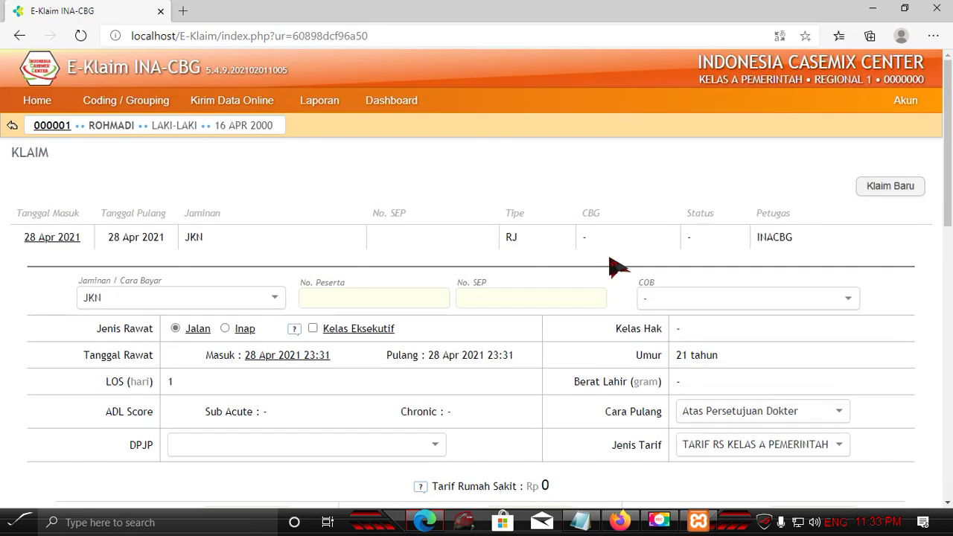
Check the No. Peserta and No. SEP fields and the COB insurer options without entering or choosing anything
{"action": "scroll", "coordinate": [612, 267], "scroll_direction": "down", "scroll_amount": 6}
{"action": "scroll", "coordinate": [612, 267], "scroll_direction": "up", "scroll_amount": 5}
{"action": "scroll", "coordinate": [612, 266], "scroll_direction": "down", "scroll_amount": 5}
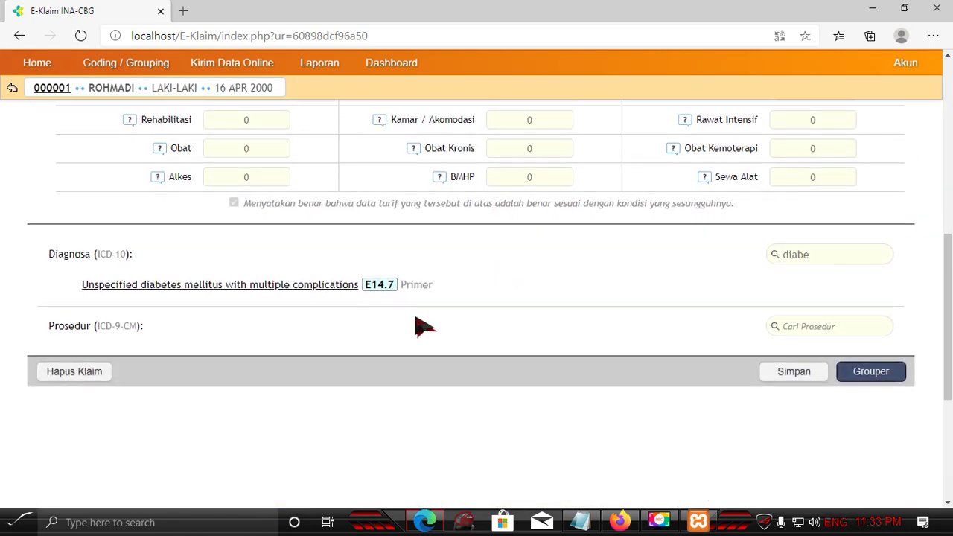
{"action": "scroll", "coordinate": [648, 288], "scroll_direction": "up", "scroll_amount": 4}
{"action": "scroll", "coordinate": [648, 287], "scroll_direction": "up", "scroll_amount": 2}
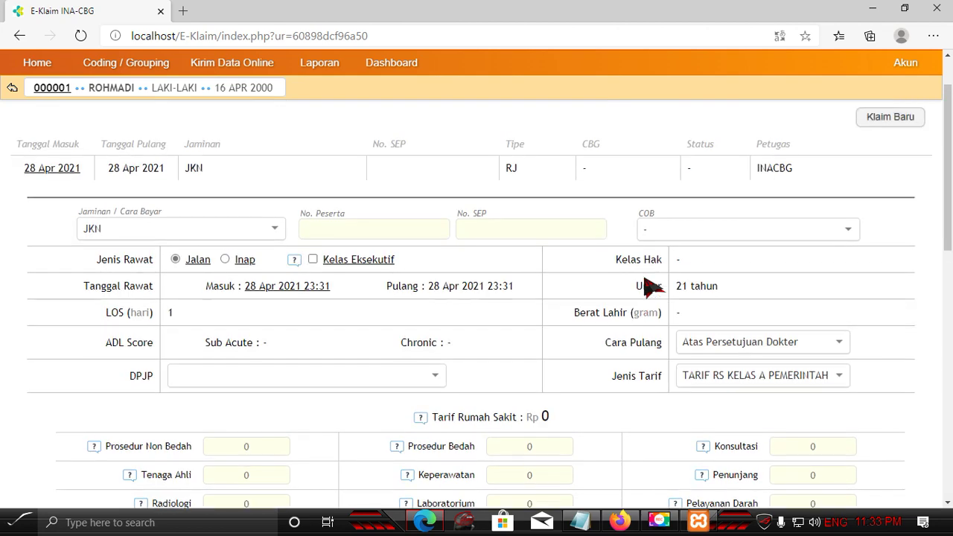
{"action": "left_click", "coordinate": [409, 230]}
{"action": "key", "text": "Tab"}
{"action": "key", "text": "Tab"}
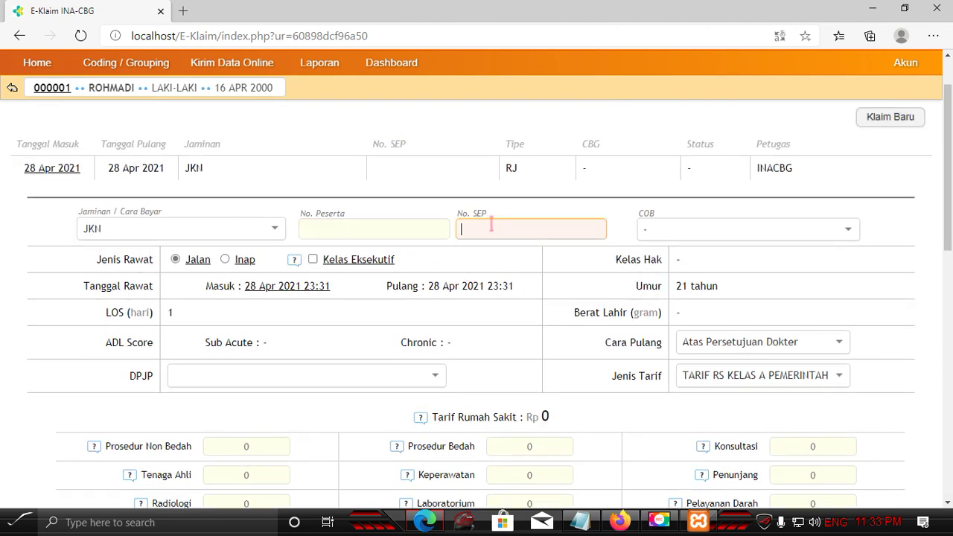
{"action": "left_click", "coordinate": [666, 232]}
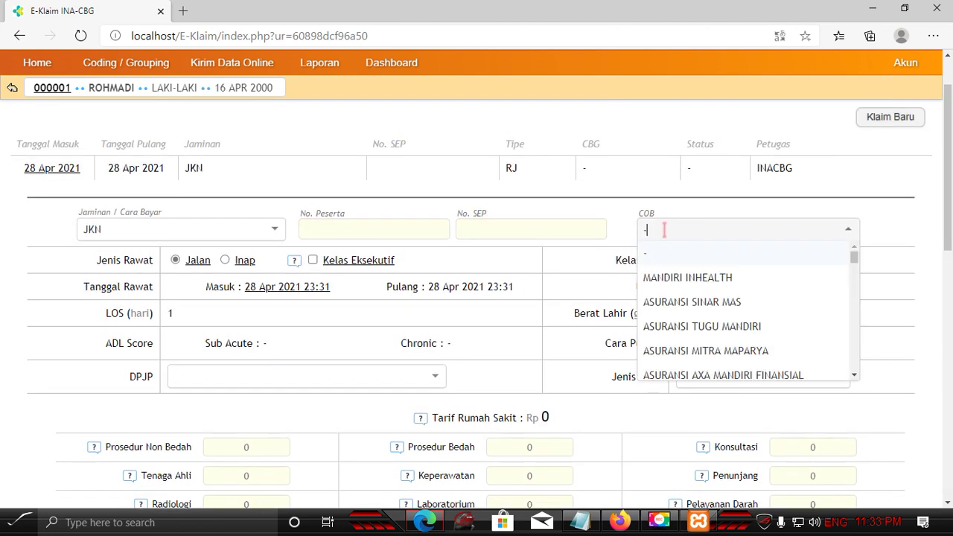
{"action": "left_click", "coordinate": [563, 261]}
{"action": "scroll", "coordinate": [647, 283], "scroll_direction": "down", "scroll_amount": 5}
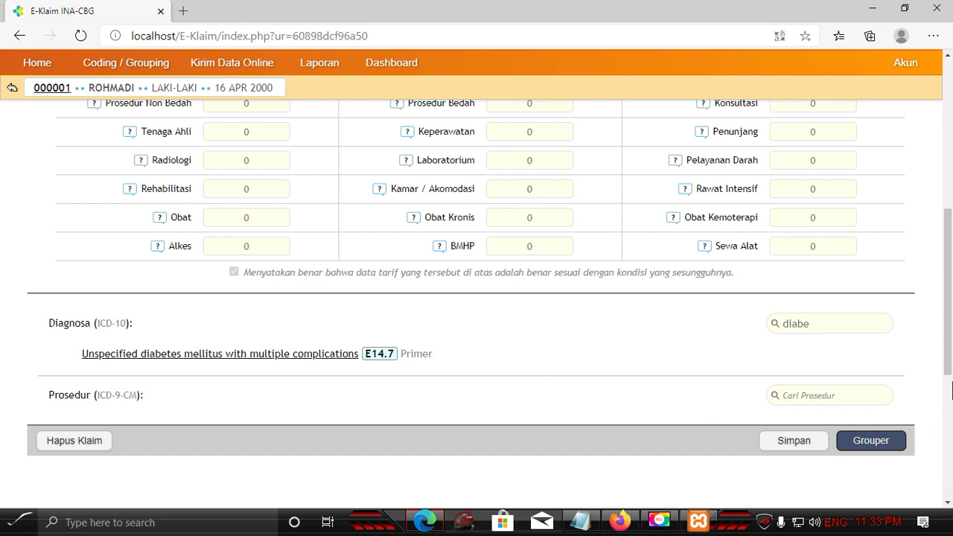
Start another new JKN claim for the patient, review its form, and return to the claim search page
{"action": "left_click_drag", "start_coordinate": [948, 372], "coordinate": [950, 223]}
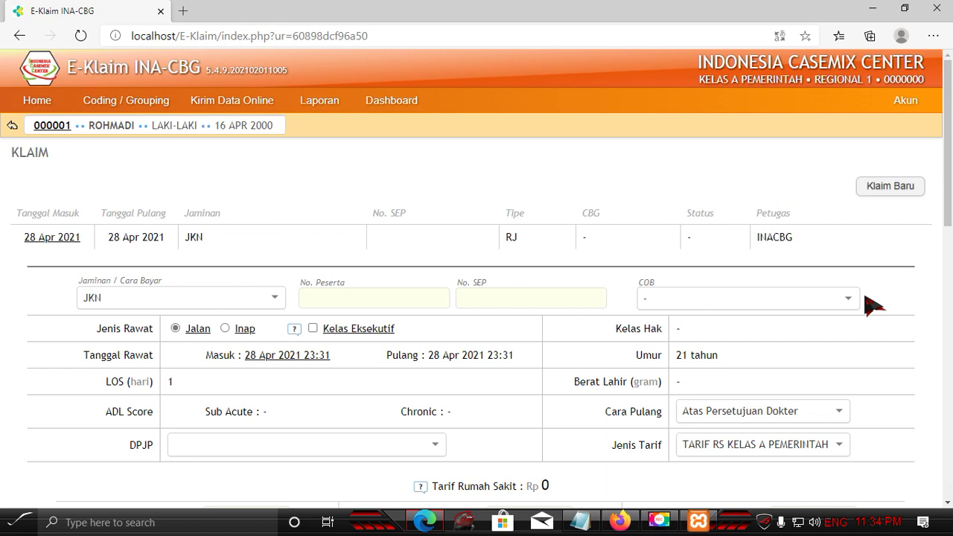
{"action": "scroll", "coordinate": [825, 341], "scroll_direction": "down", "scroll_amount": 4}
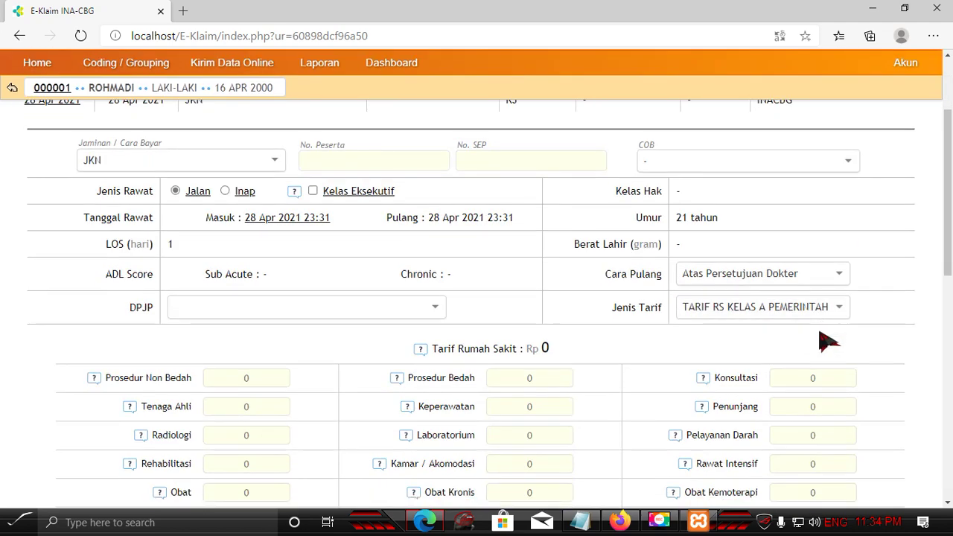
{"action": "scroll", "coordinate": [820, 347], "scroll_direction": "down", "scroll_amount": 1}
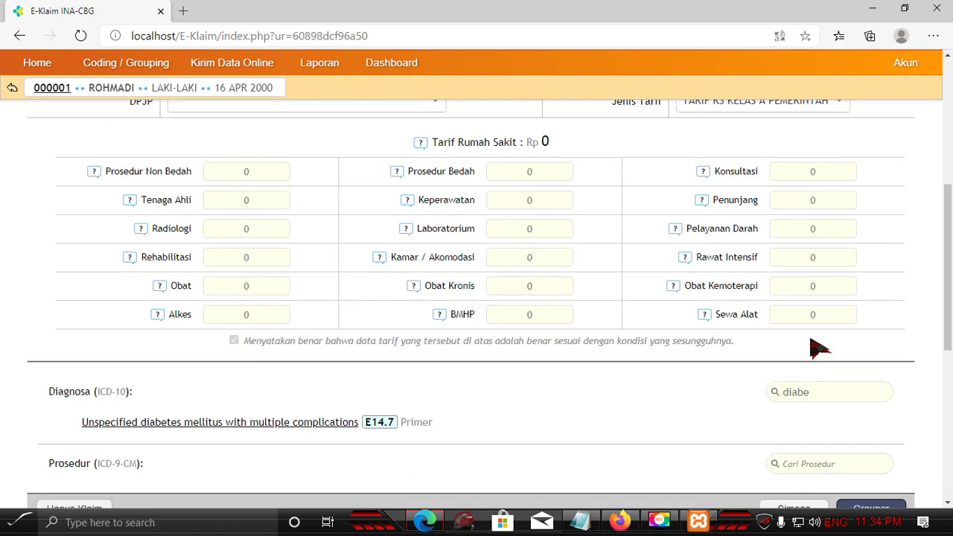
{"action": "scroll", "coordinate": [819, 348], "scroll_direction": "up", "scroll_amount": 5}
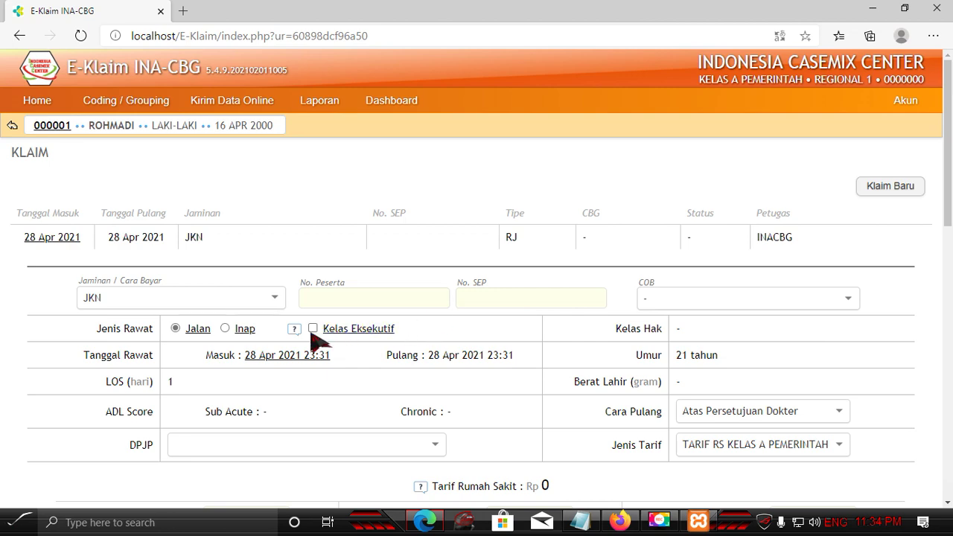
{"action": "left_click", "coordinate": [881, 187]}
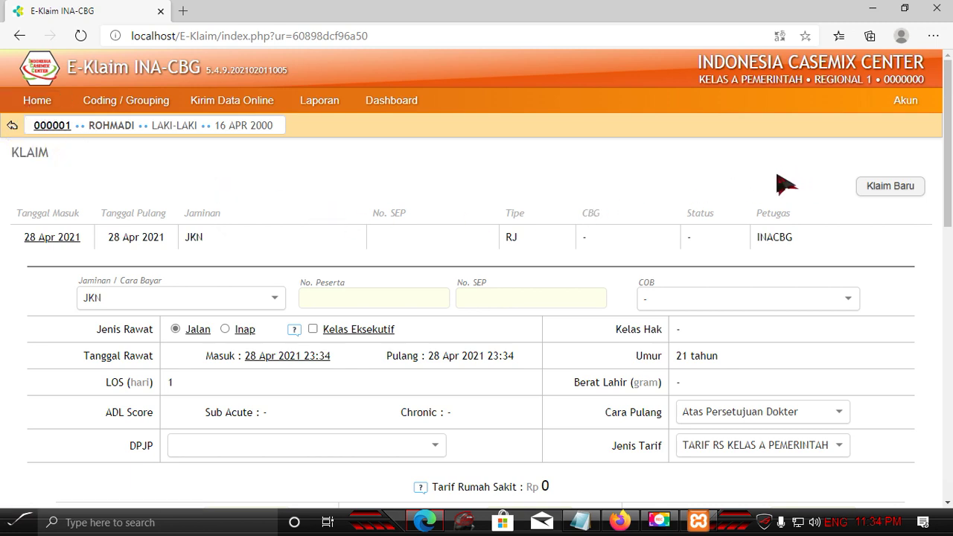
{"action": "scroll", "coordinate": [702, 270], "scroll_direction": "down", "scroll_amount": 5}
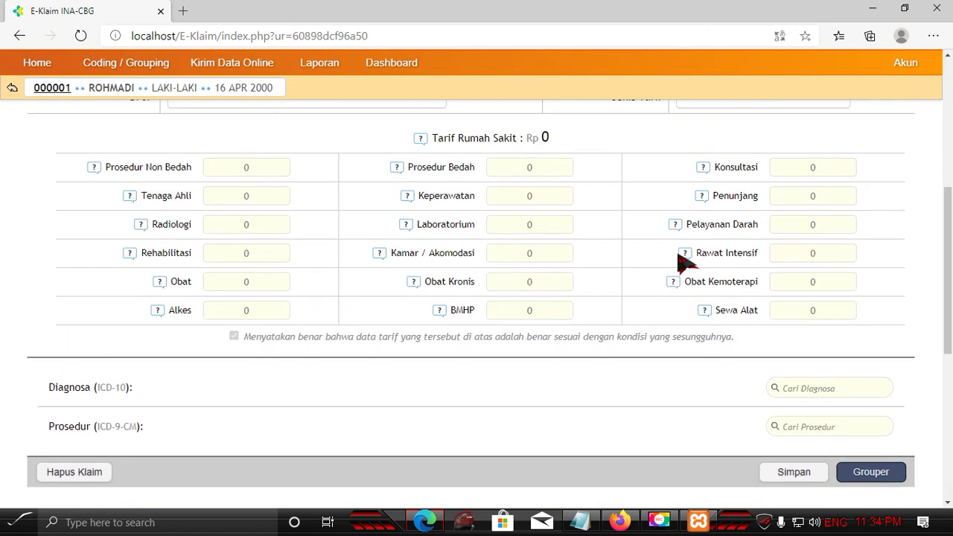
{"action": "scroll", "coordinate": [685, 262], "scroll_direction": "up", "scroll_amount": 5}
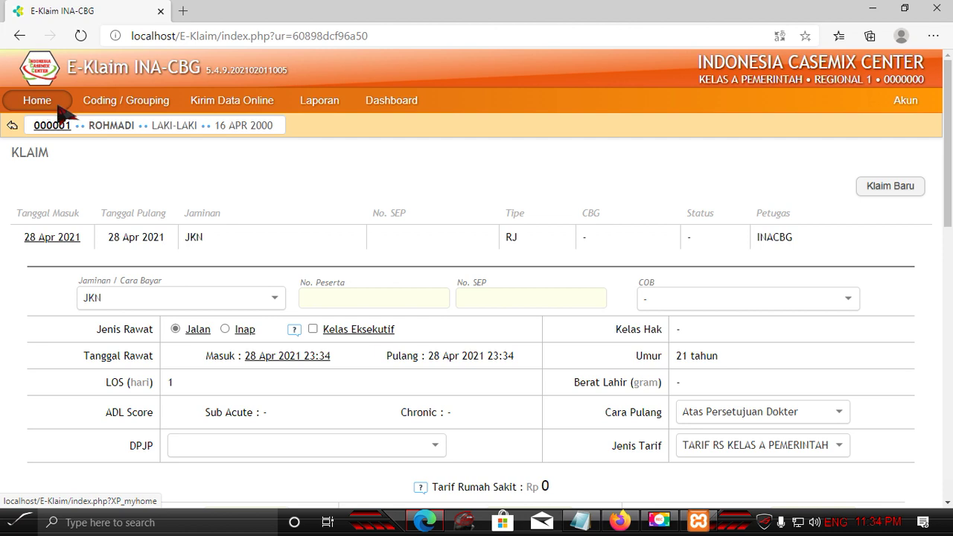
{"action": "left_click", "coordinate": [11, 125]}
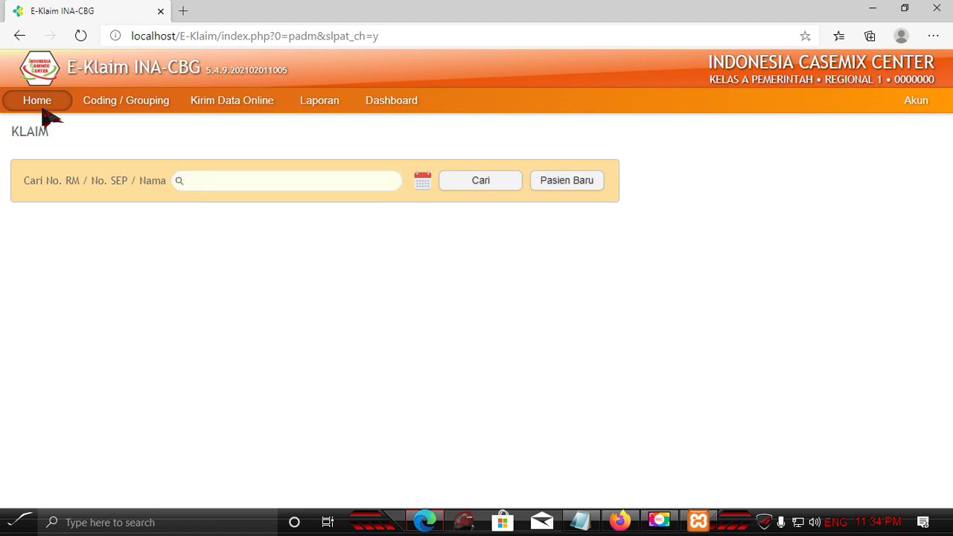
Switch to the Pengaturan & Pemeliharaan group and review the Setup Institusi details down to Parameter Default
{"action": "mouse_move", "coordinate": [910, 100]}
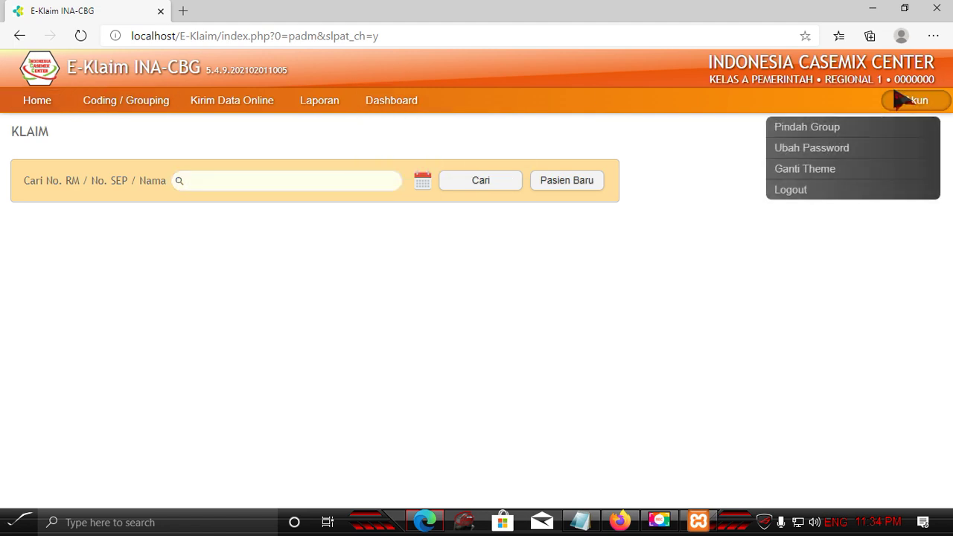
{"action": "left_click", "coordinate": [852, 131]}
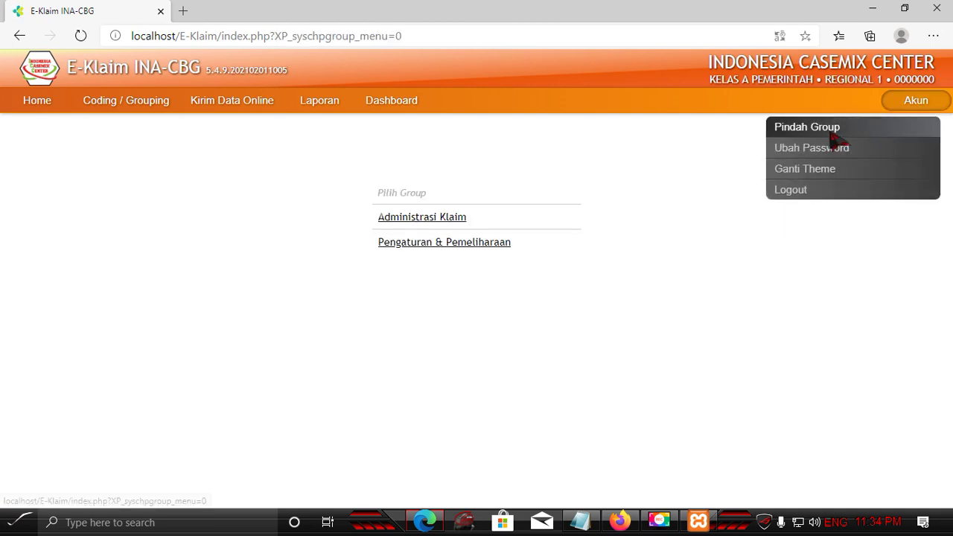
{"action": "left_click", "coordinate": [462, 243]}
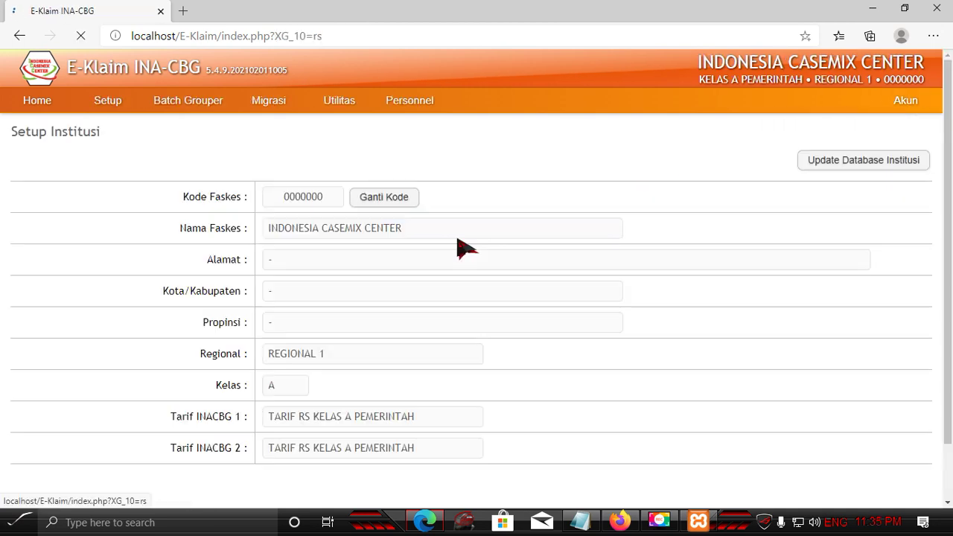
{"action": "scroll", "coordinate": [165, 239], "scroll_direction": "down", "scroll_amount": 1}
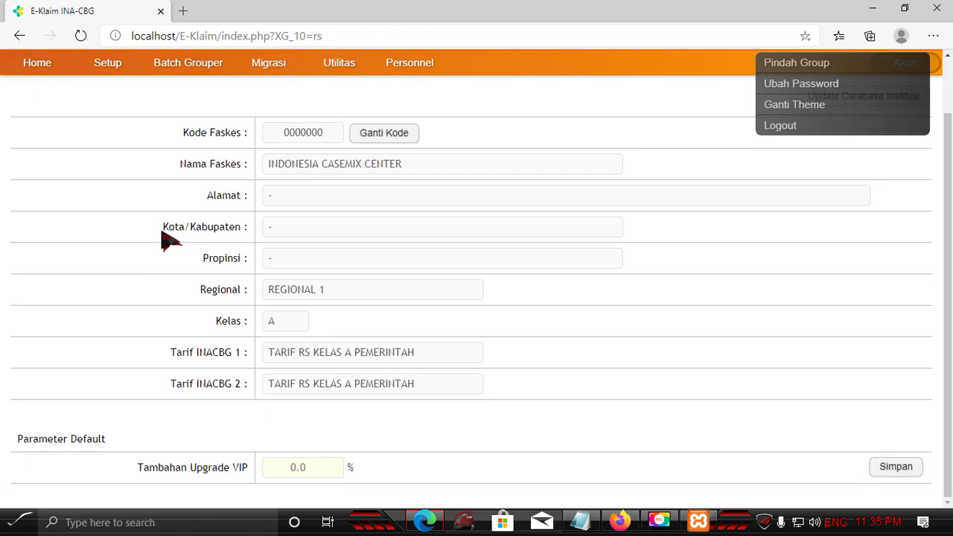
{"action": "scroll", "coordinate": [198, 283], "scroll_direction": "up", "scroll_amount": 1}
Switch back to the Administrasi Klaim group and check the new patient registration form, cancelling it without saving
{"action": "mouse_move", "coordinate": [906, 100]}
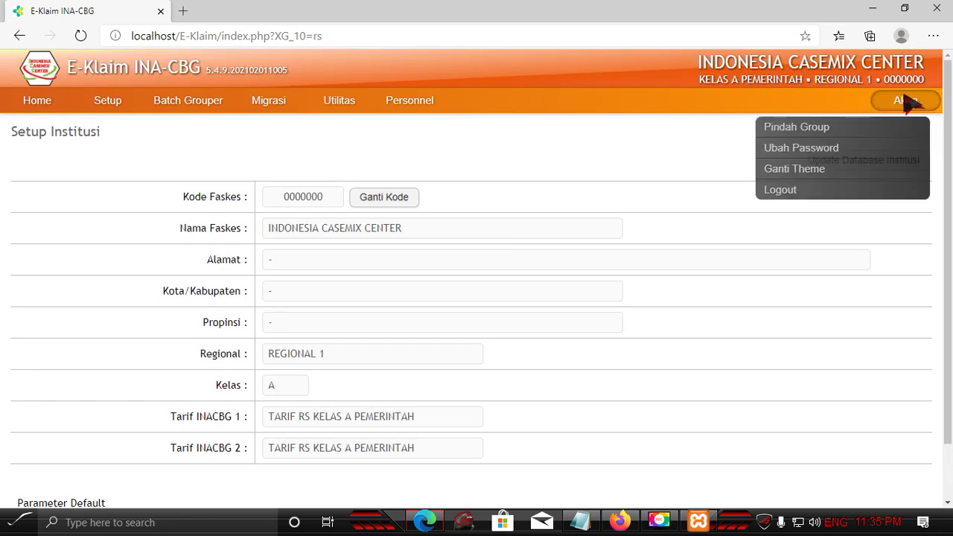
{"action": "left_click", "coordinate": [800, 135]}
{"action": "left_click", "coordinate": [396, 217]}
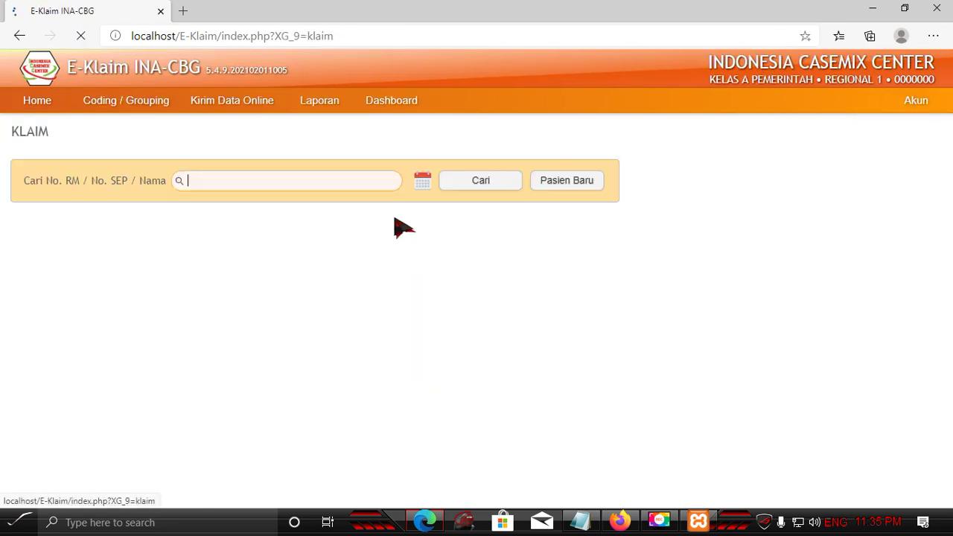
{"action": "left_click", "coordinate": [577, 180]}
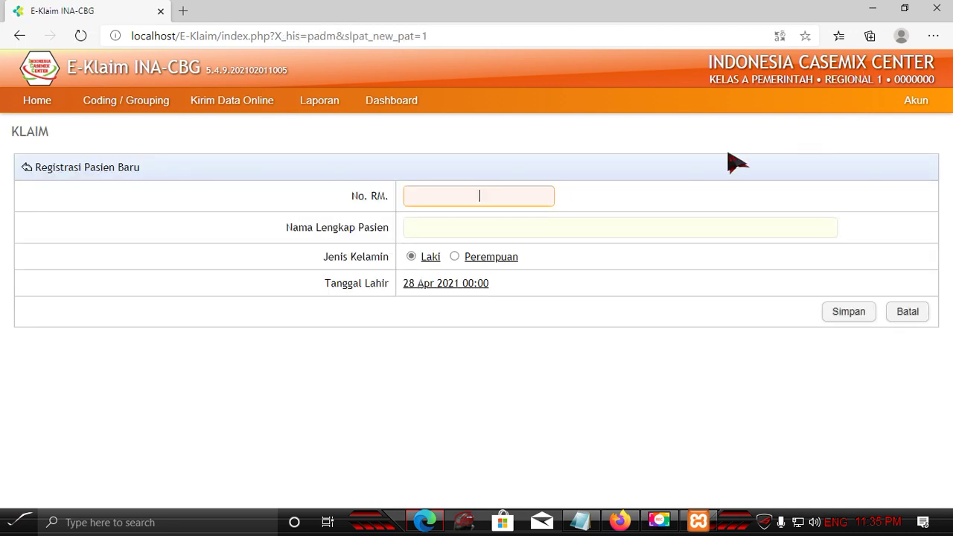
{"action": "left_click", "coordinate": [910, 311]}
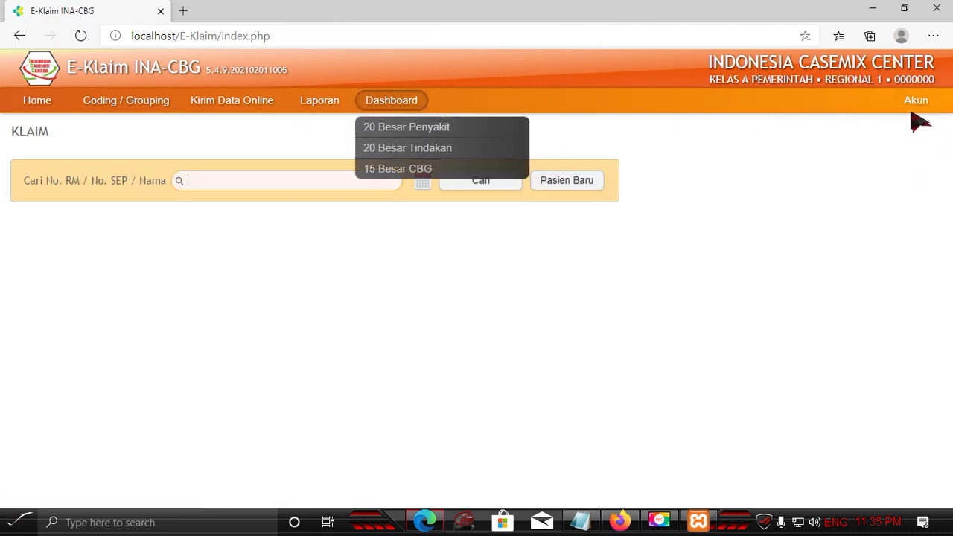
Switch to the Pengaturan & Pemeliharaan group again and view the Batch Grouper filter page
{"action": "mouse_move", "coordinate": [920, 117]}
{"action": "left_click", "coordinate": [827, 128]}
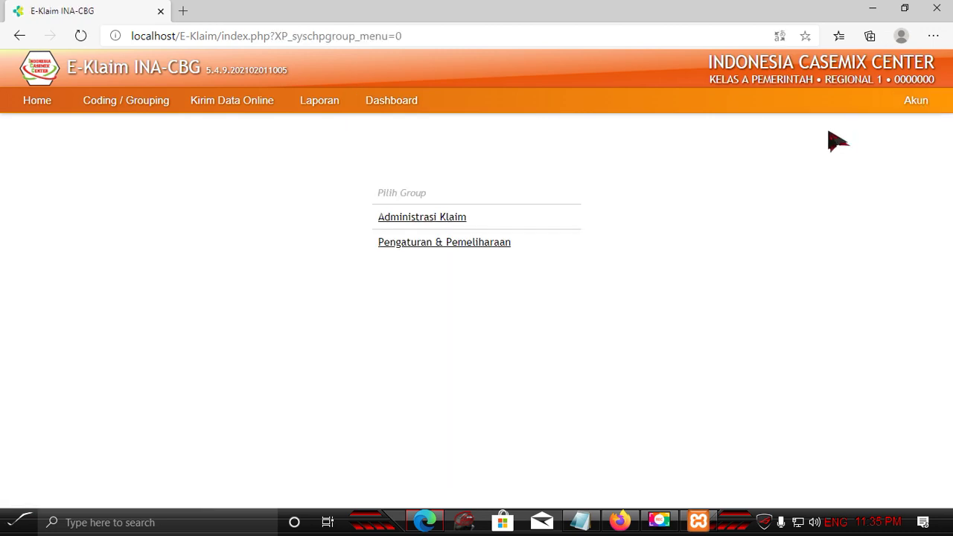
{"action": "left_click", "coordinate": [464, 243]}
{"action": "mouse_move", "coordinate": [102, 108]}
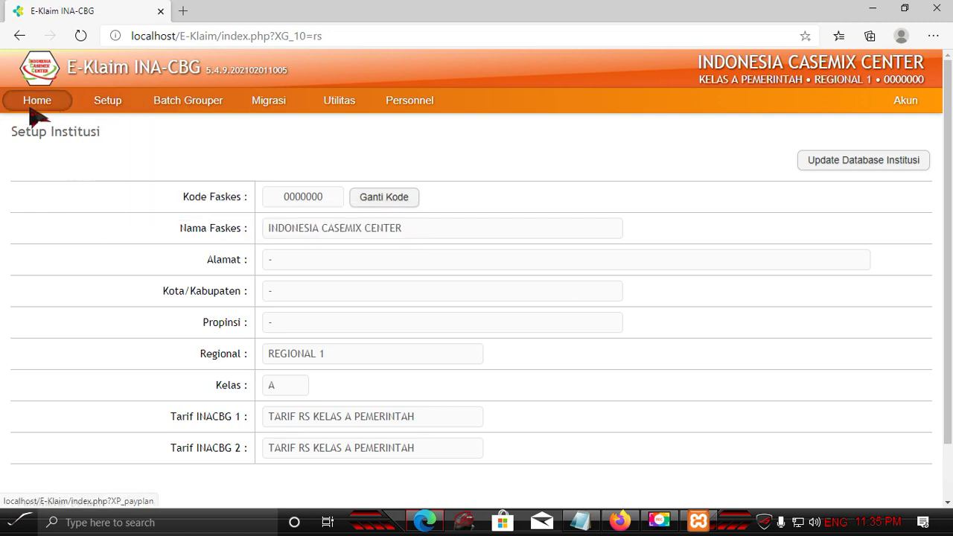
{"action": "left_click", "coordinate": [189, 110]}
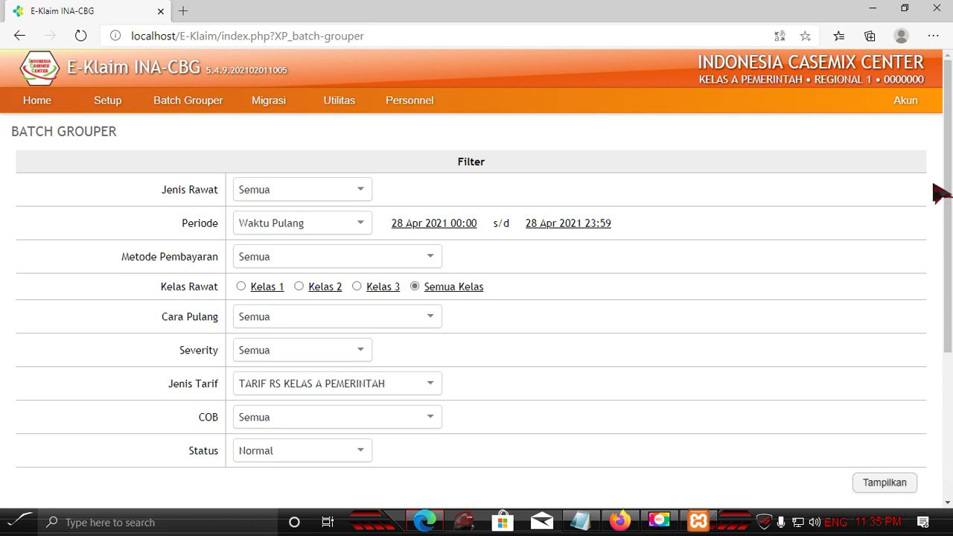
Return to the group selection page and log out of the account
{"action": "mouse_move", "coordinate": [908, 104]}
{"action": "left_click", "coordinate": [894, 125]}
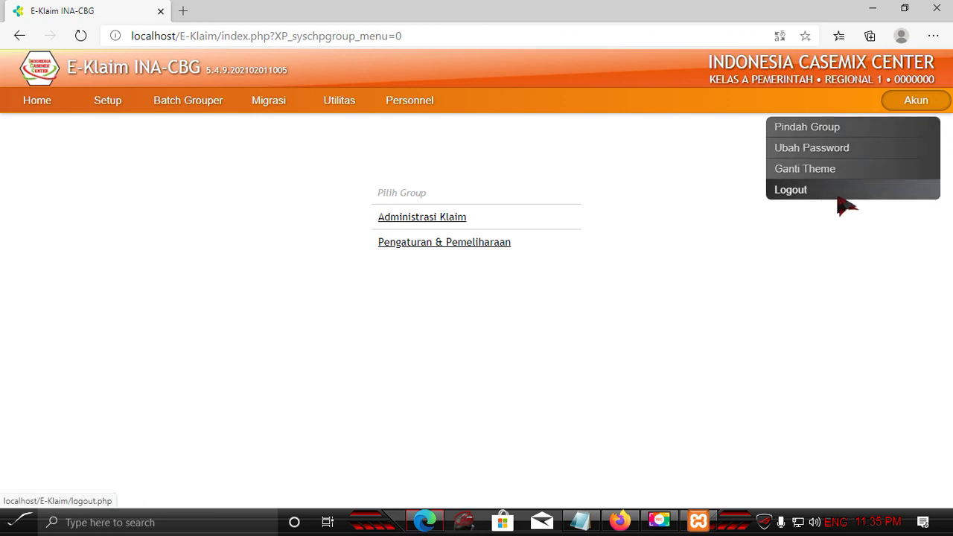
{"action": "left_click", "coordinate": [815, 192]}
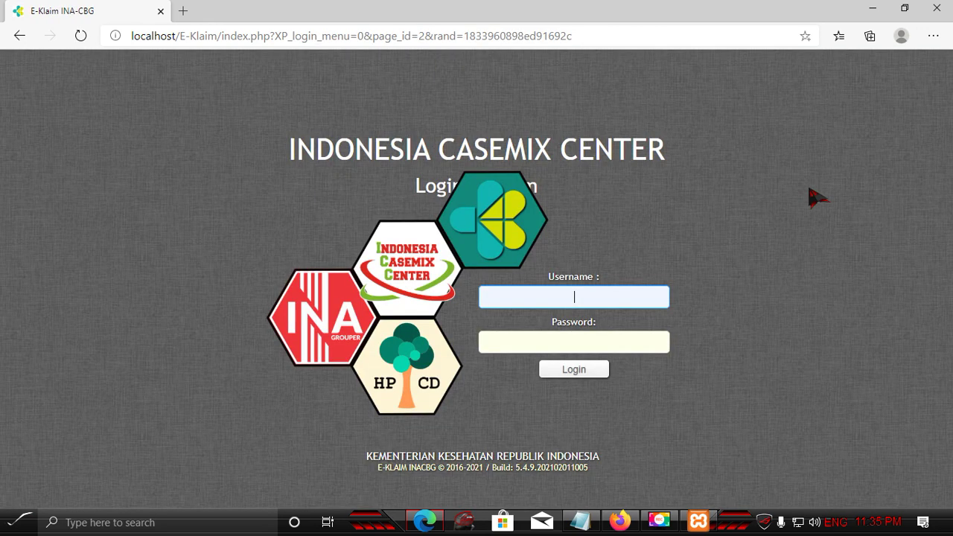